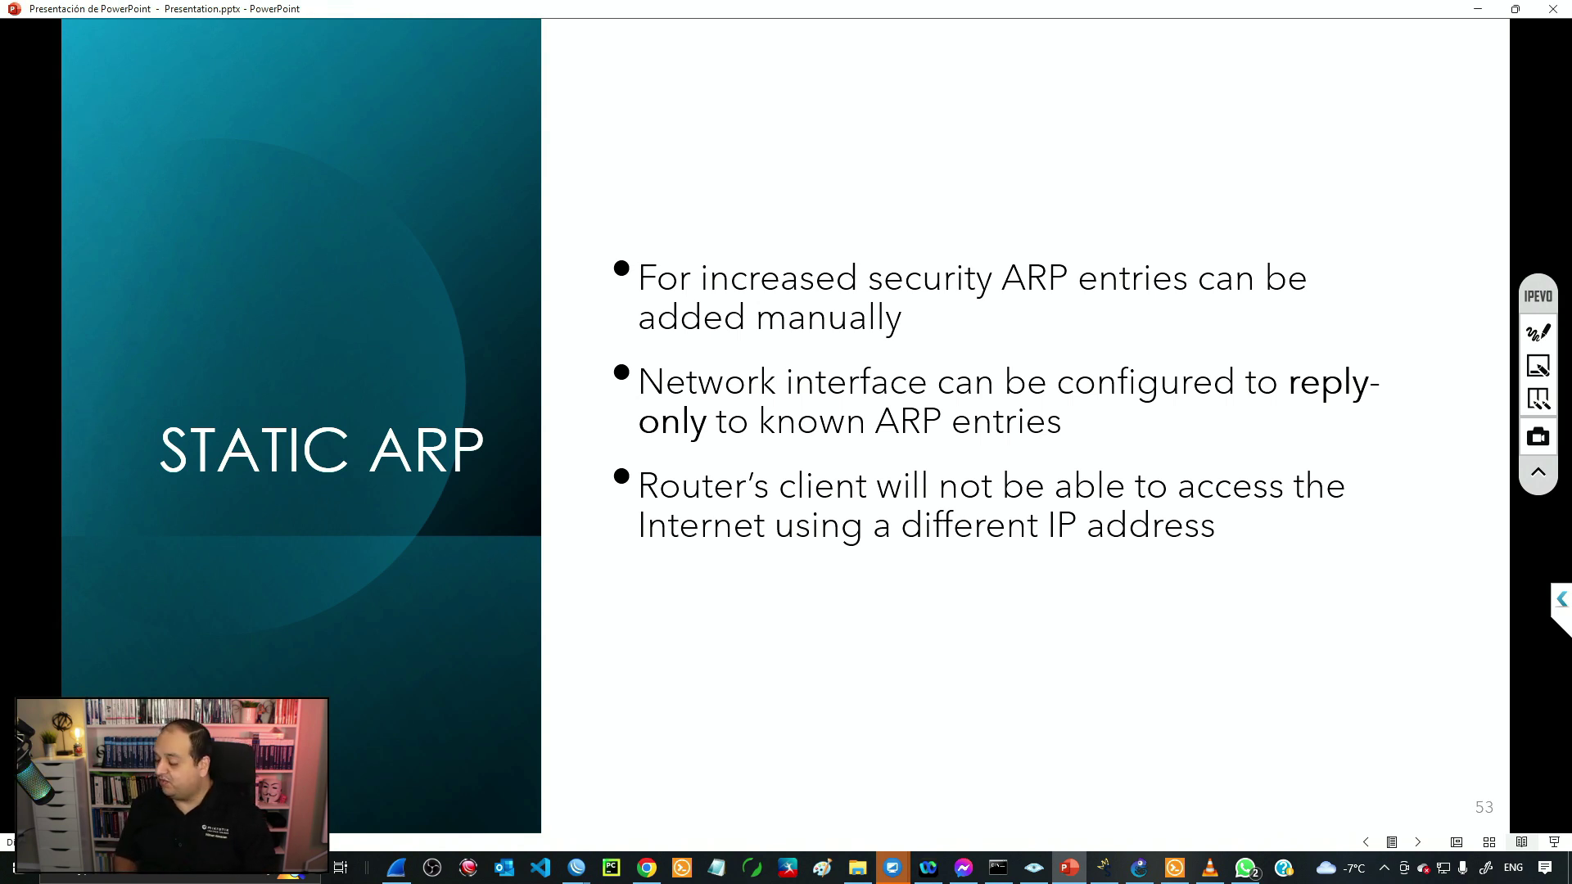
left_click(650, 235)
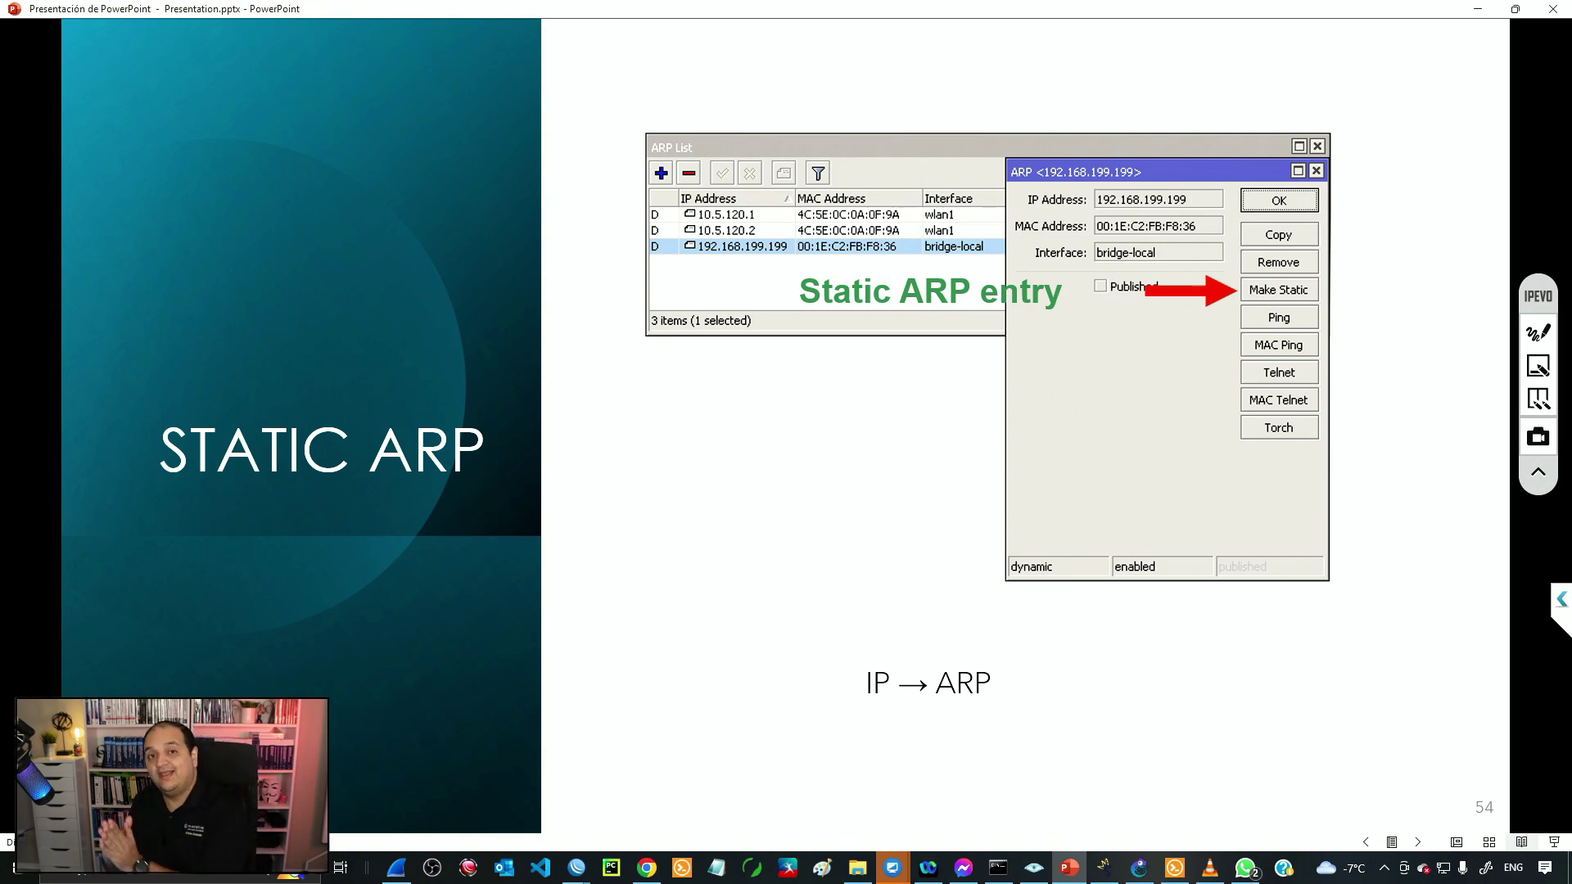
key("Right")
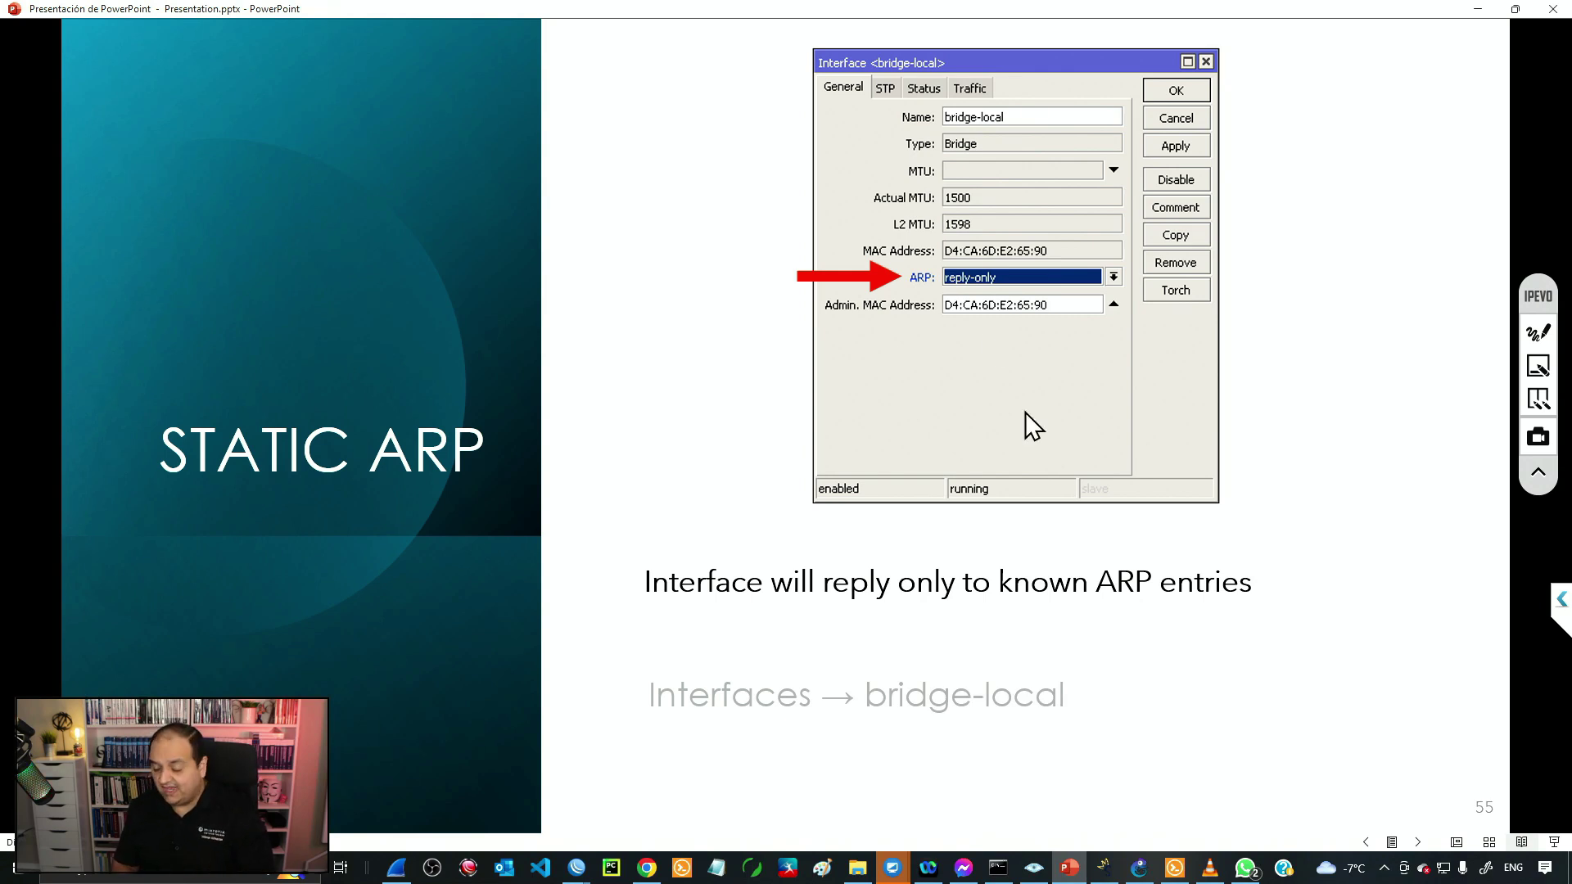
Switch to GNS3 and examine the 4.1-DHCP topology with the PCs connected behind the DHCP-Client router.
mouse_move(1150, 874)
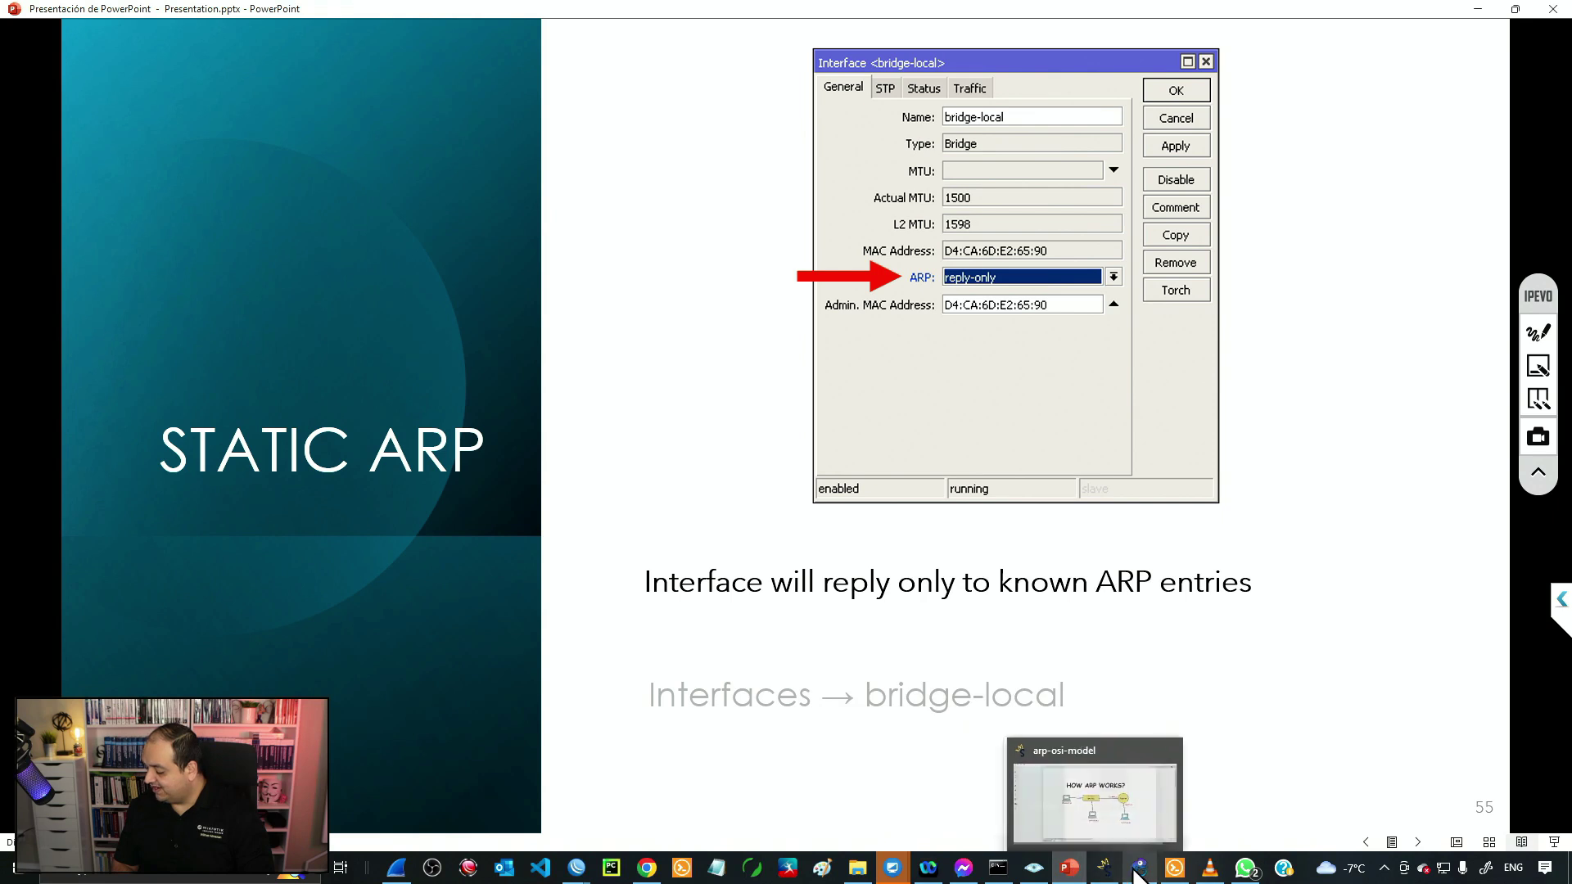
left_click(1138, 874)
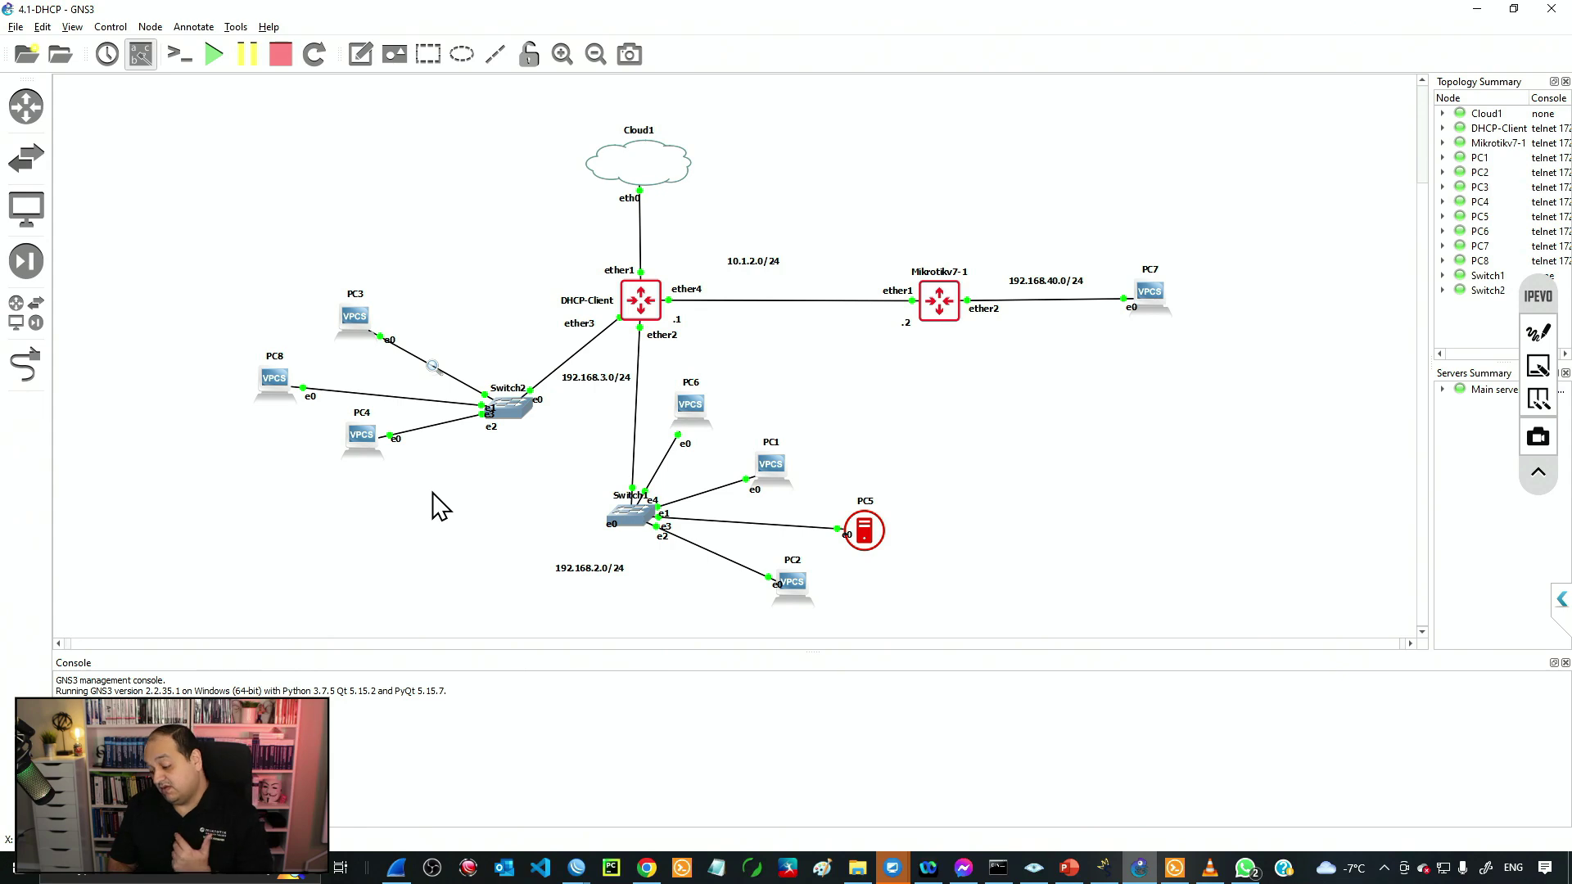
scroll(438, 507, "up", 2)
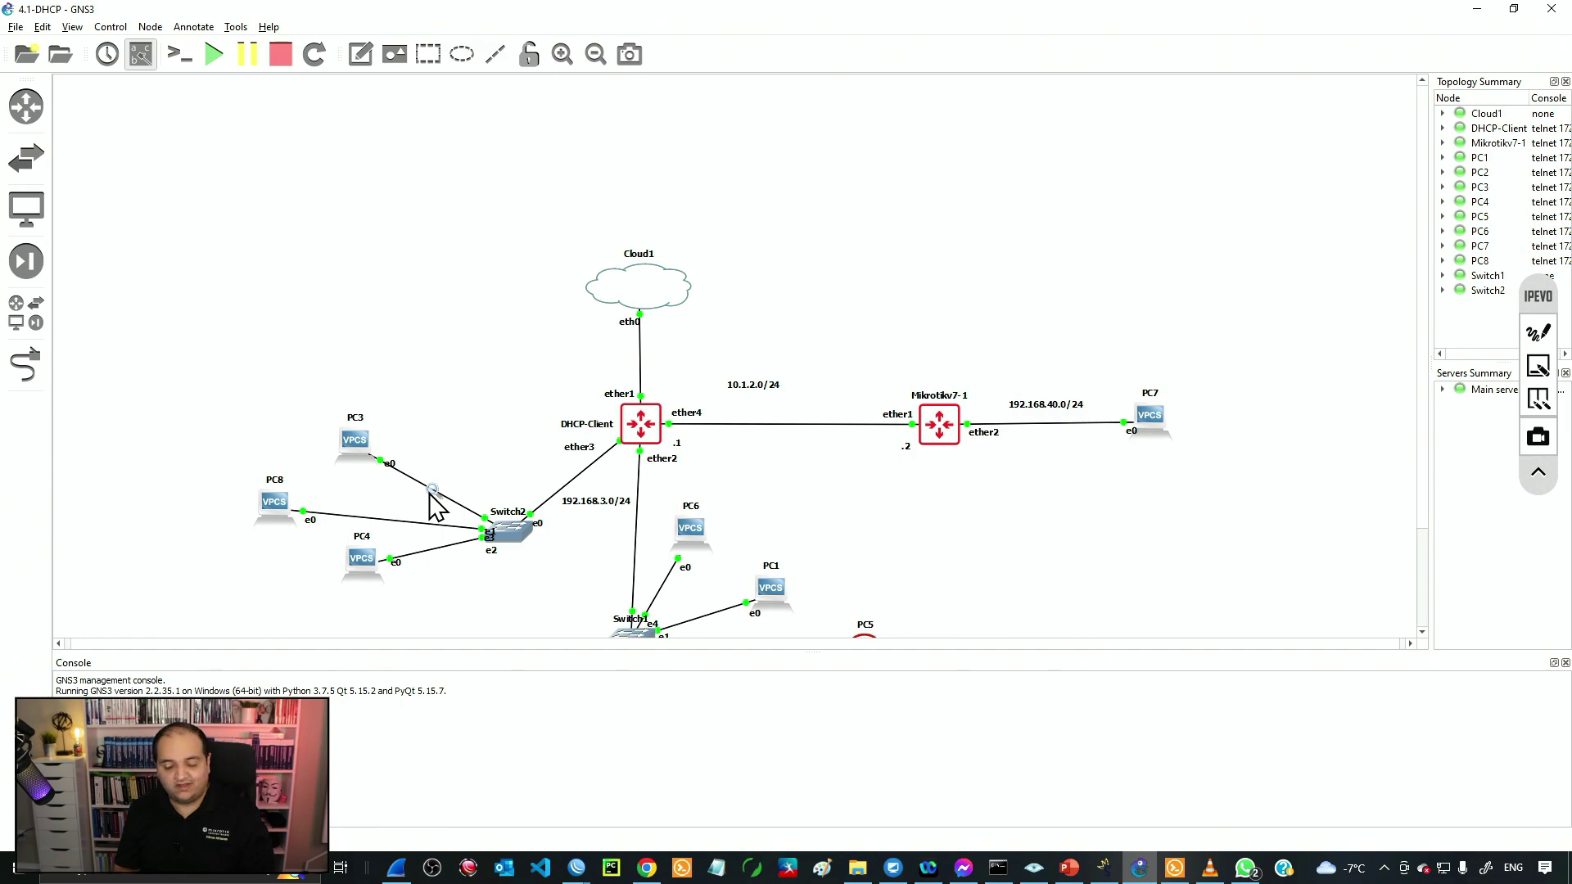
scroll(432, 496, "down", 3)
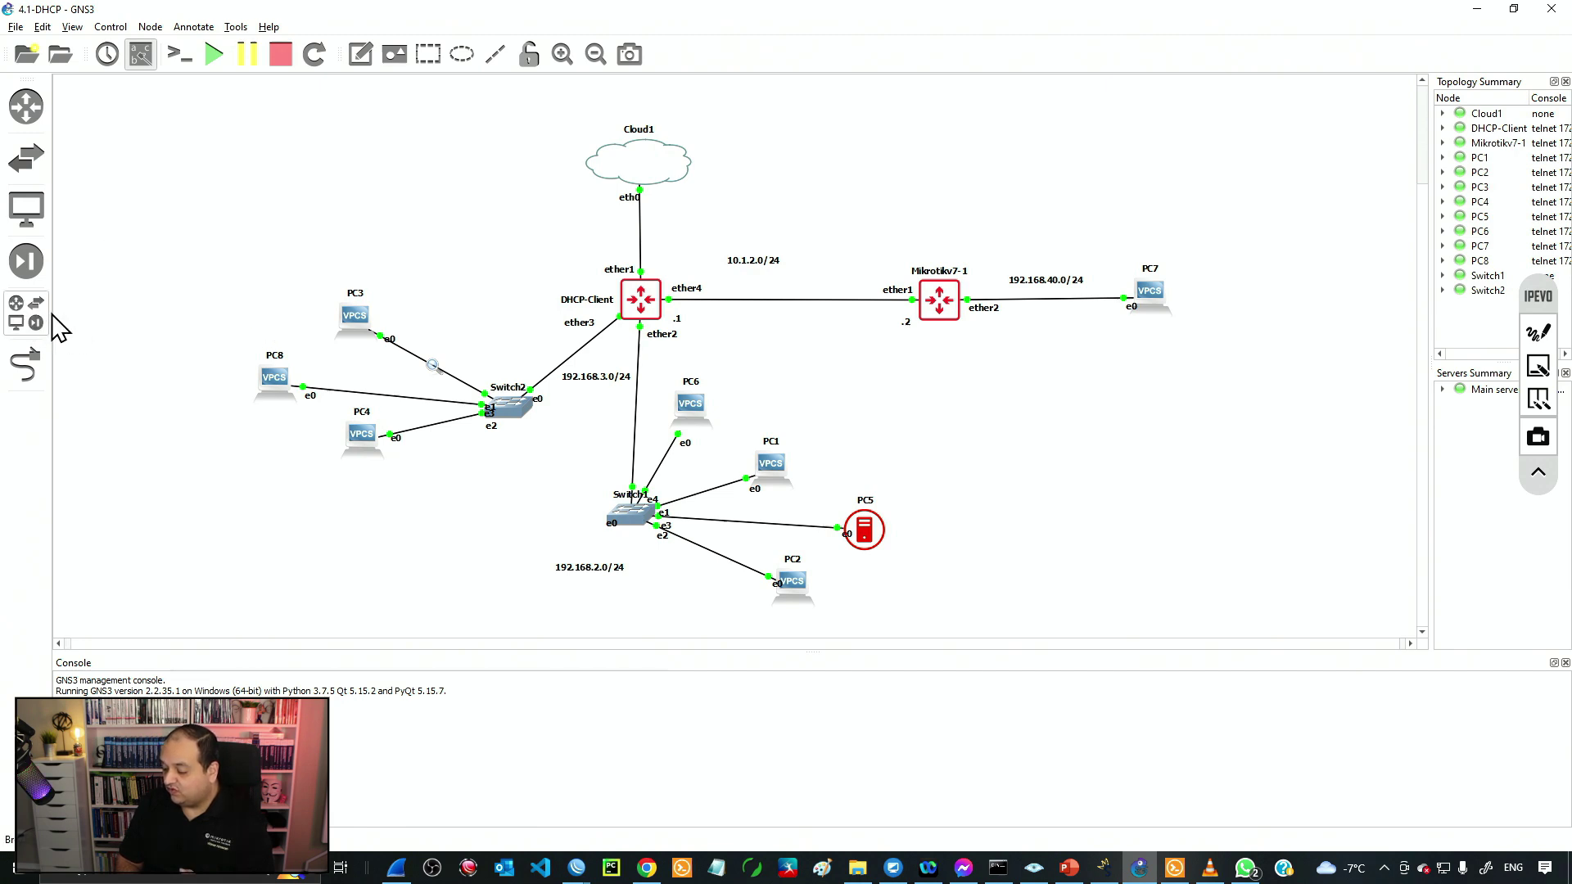
Switch to WinBox and examine the flags and IP addresses of the ether3 entries for PC8, PC4 and PC3 in the ARP list.
left_click(576, 867)
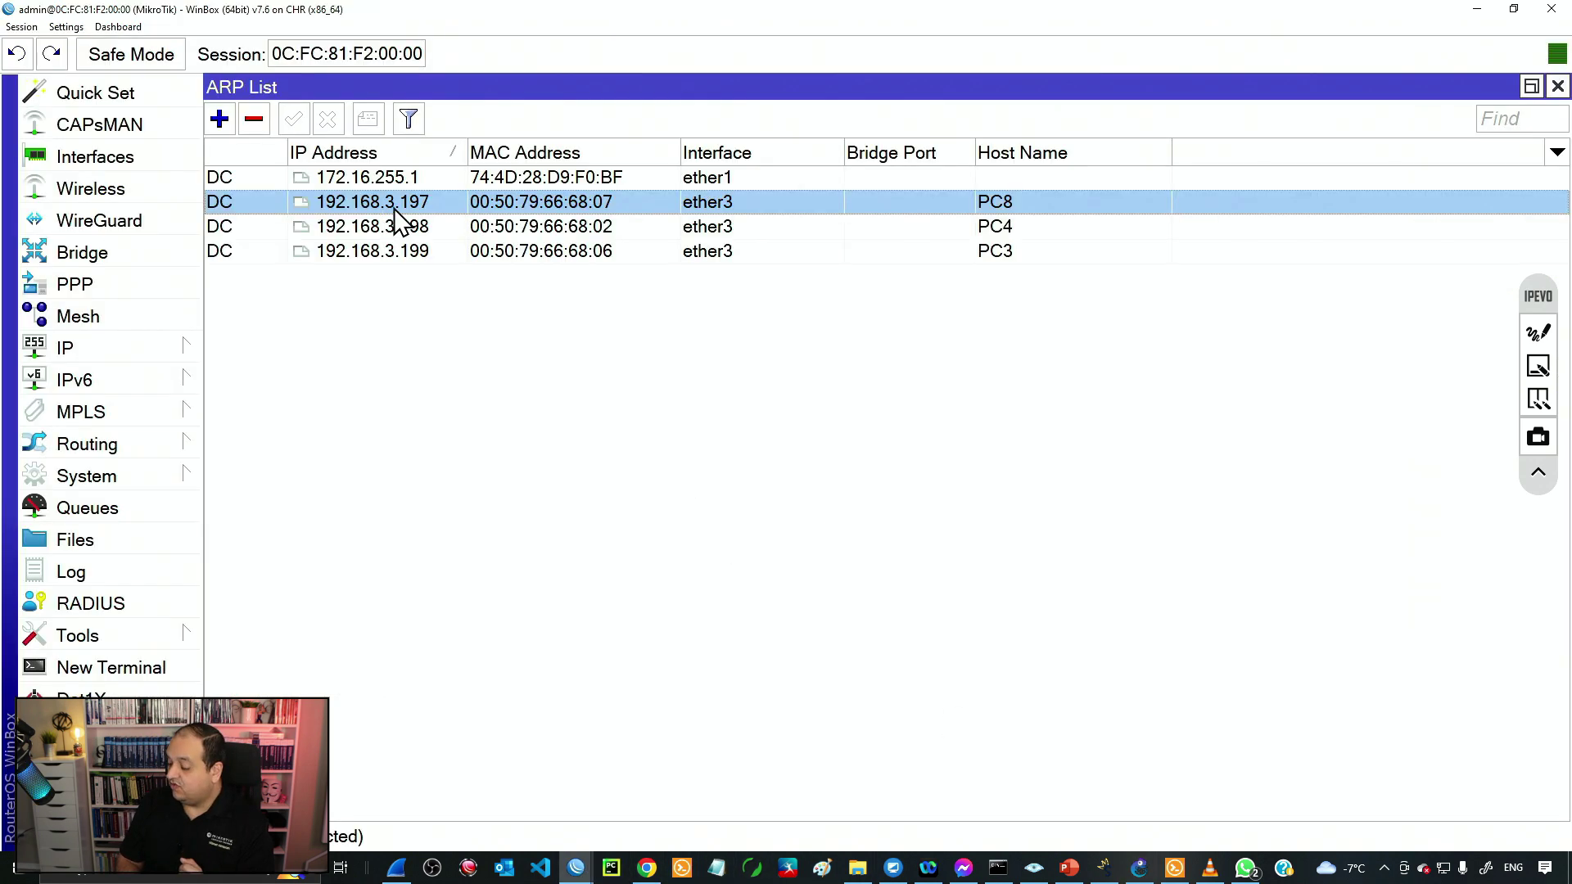
left_click(397, 228)
left_click(405, 250)
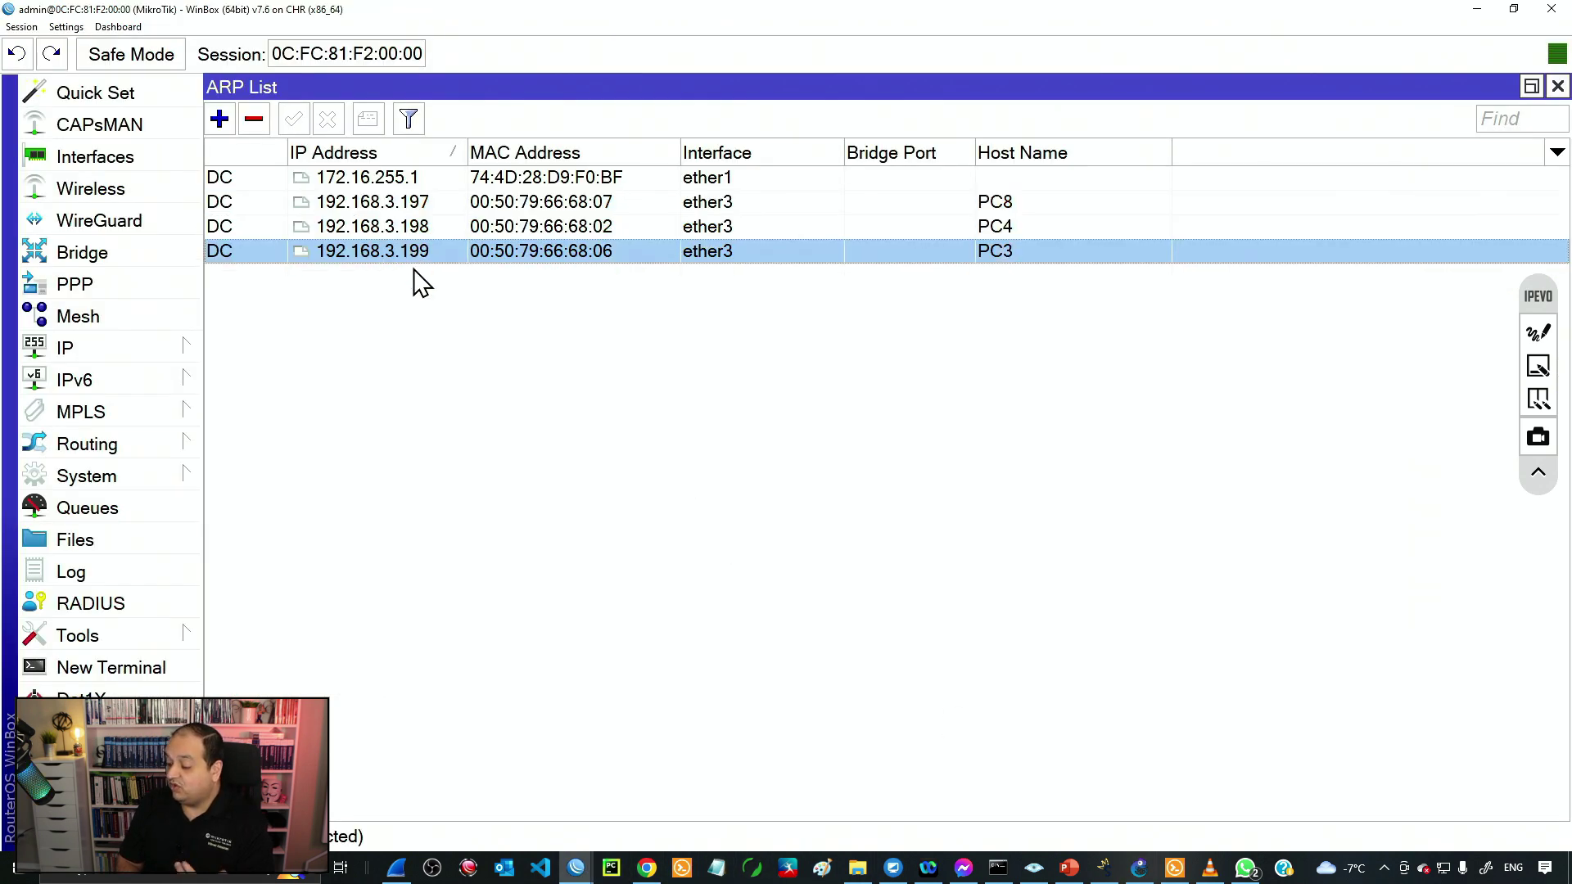
left_click(436, 209)
left_click(442, 233)
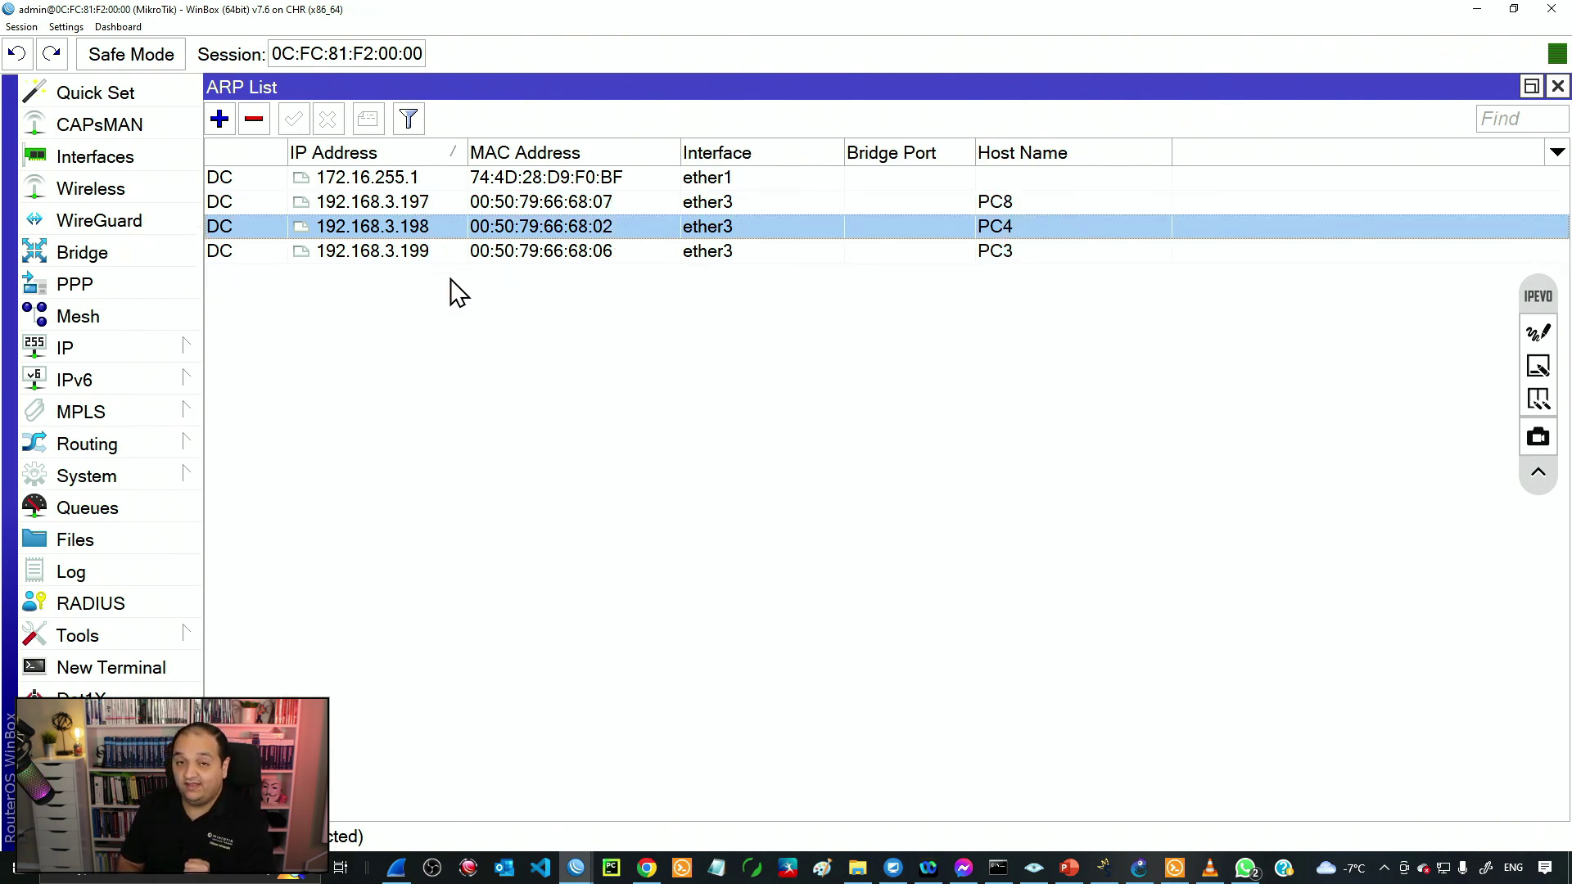
left_click(439, 252)
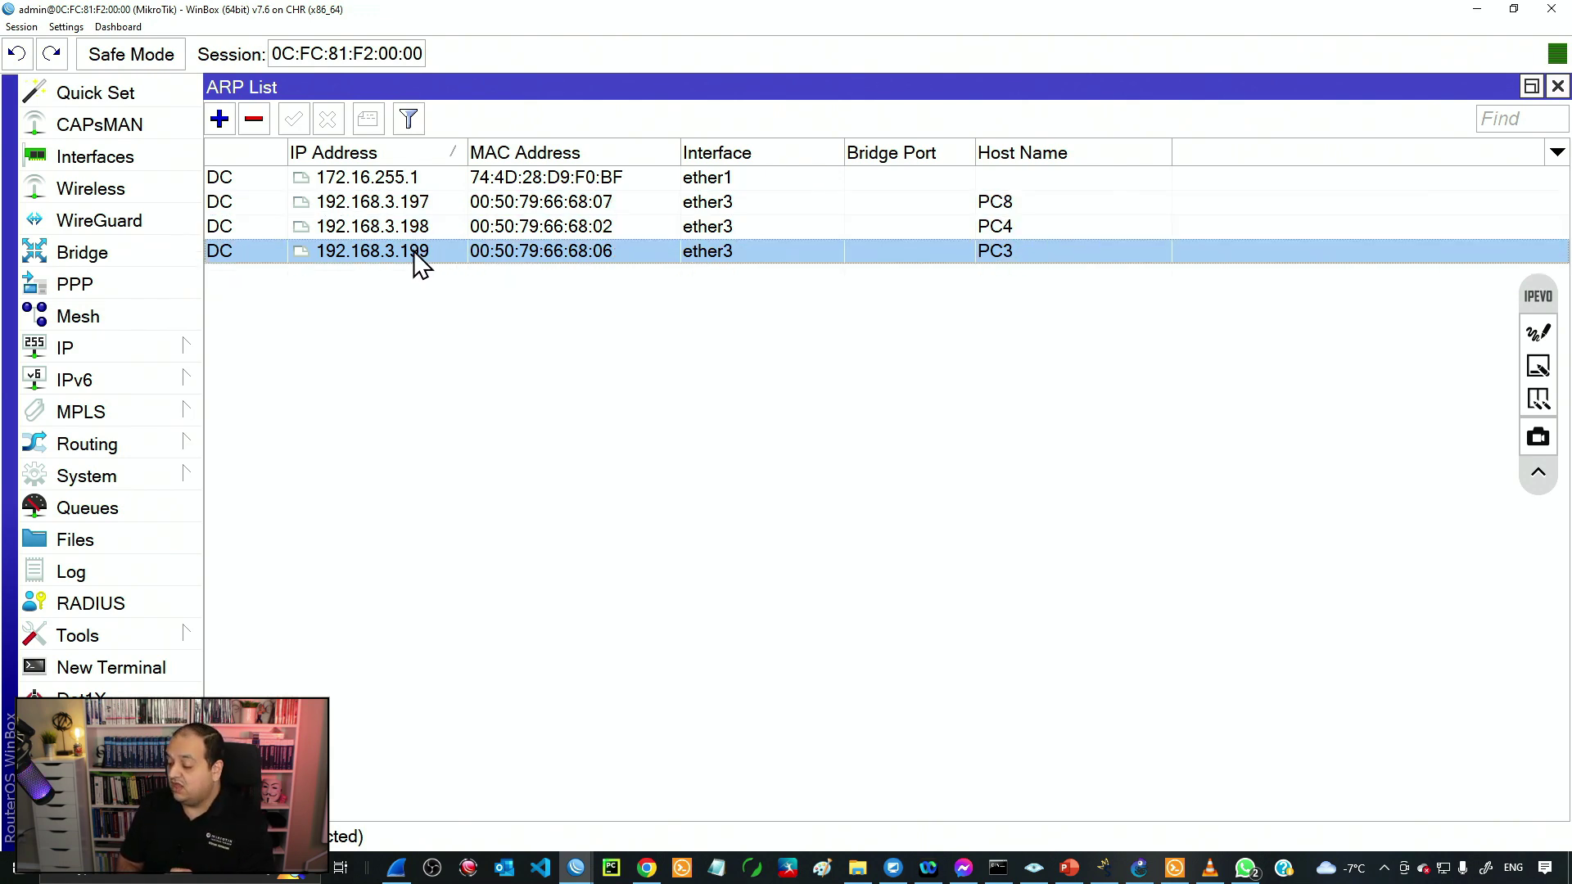
left_click(232, 203)
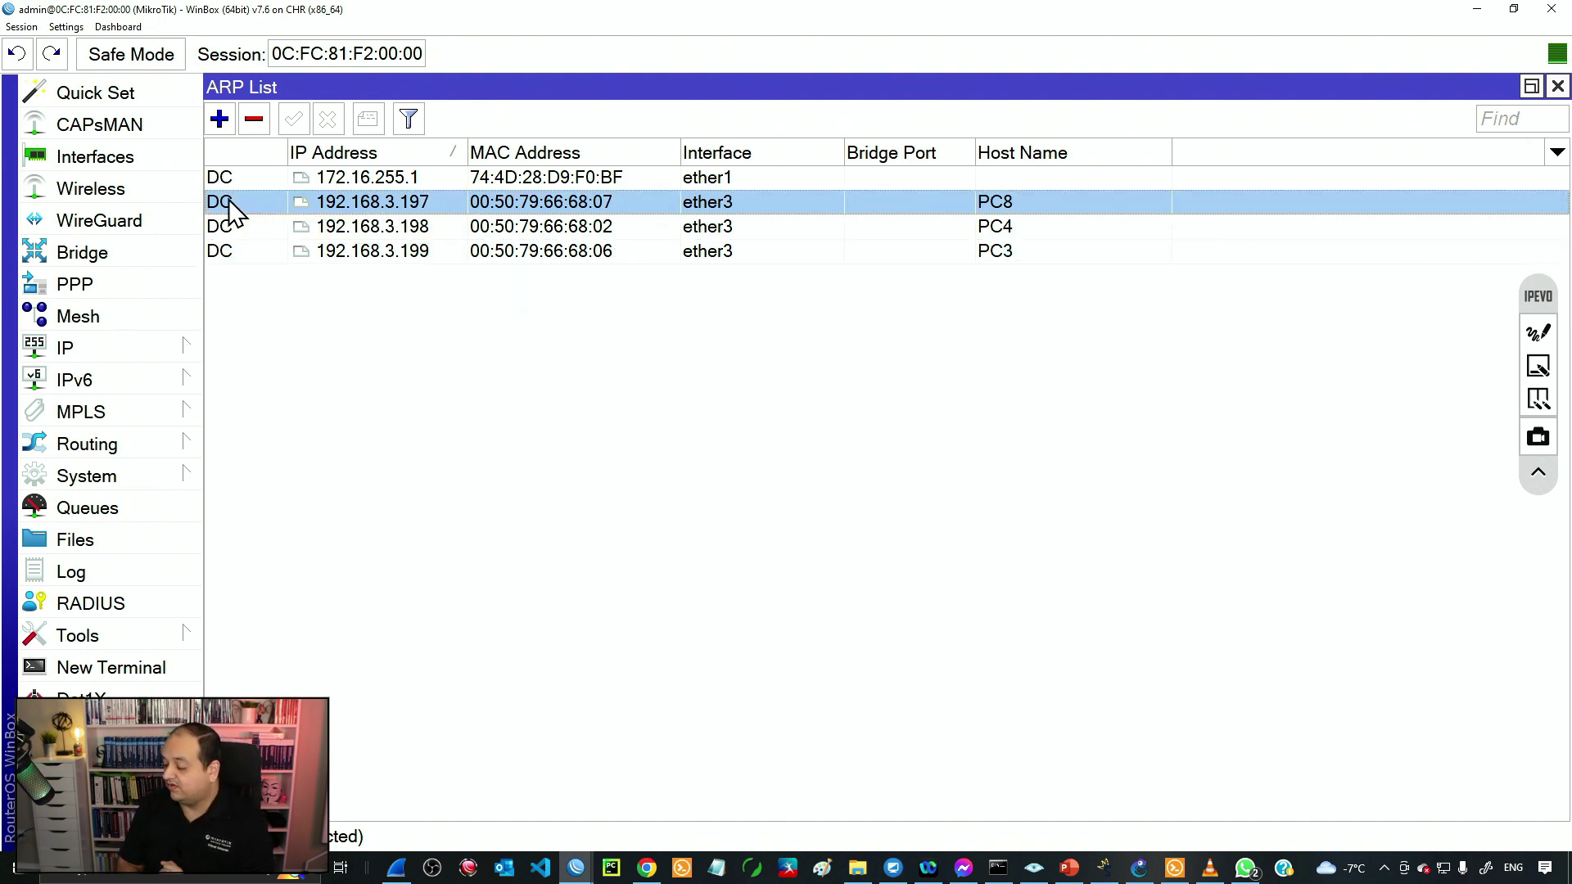
Make PC8's dynamic ARP entry, 192.168.3.197, static.
double_click(409, 203)
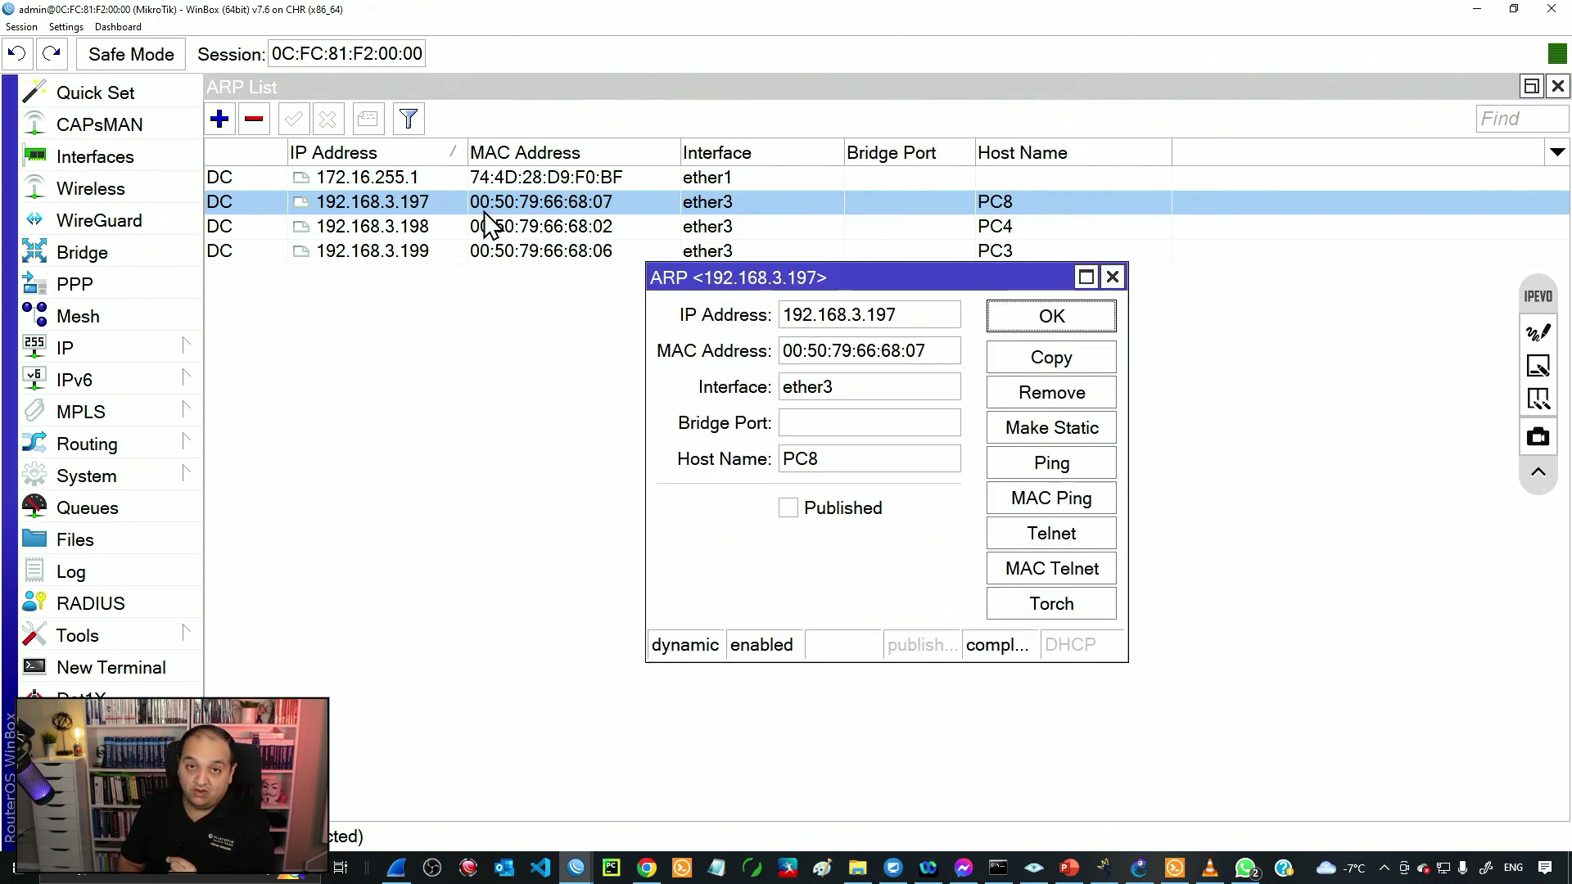
left_click(1027, 430)
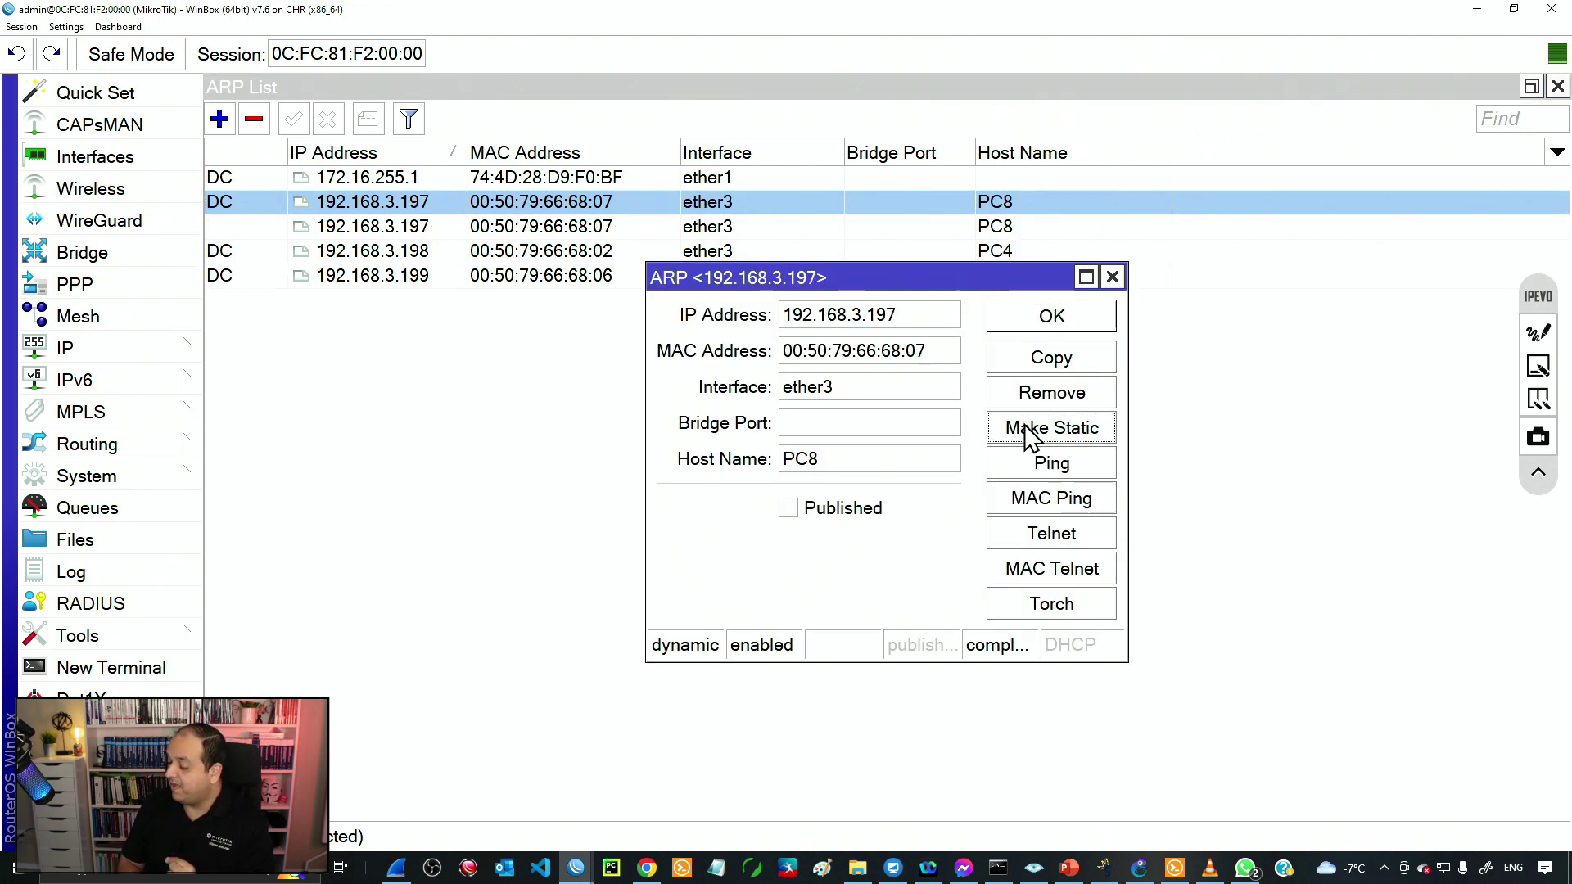
left_click(244, 206)
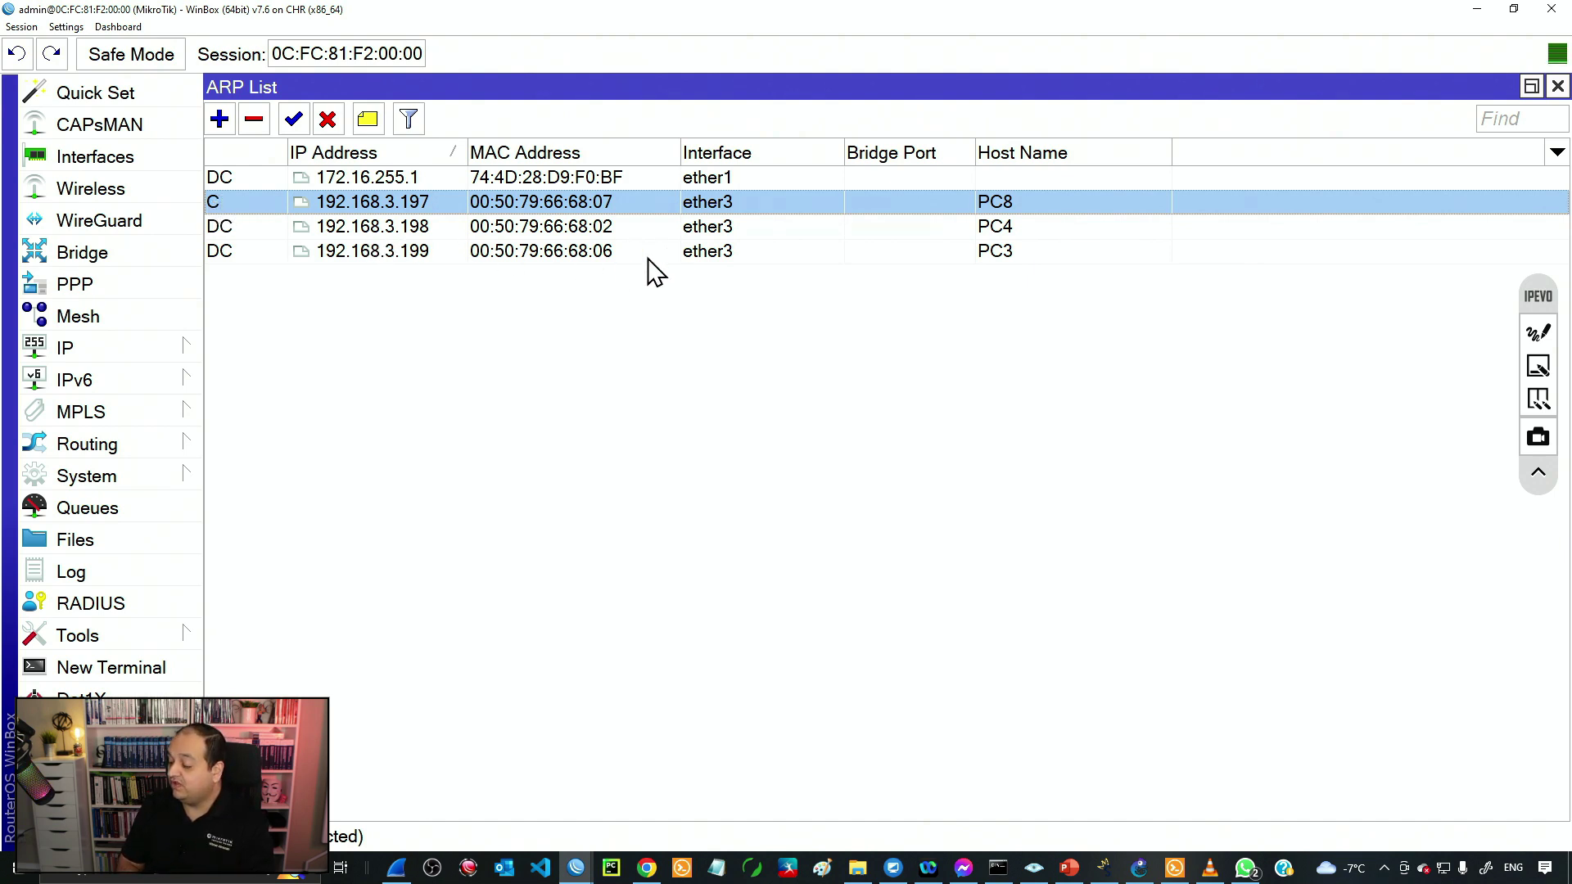
Make the dynamic ARP entries for PC4 (192.168.3.198) and PC3 (192.168.3.199) static.
double_click(446, 232)
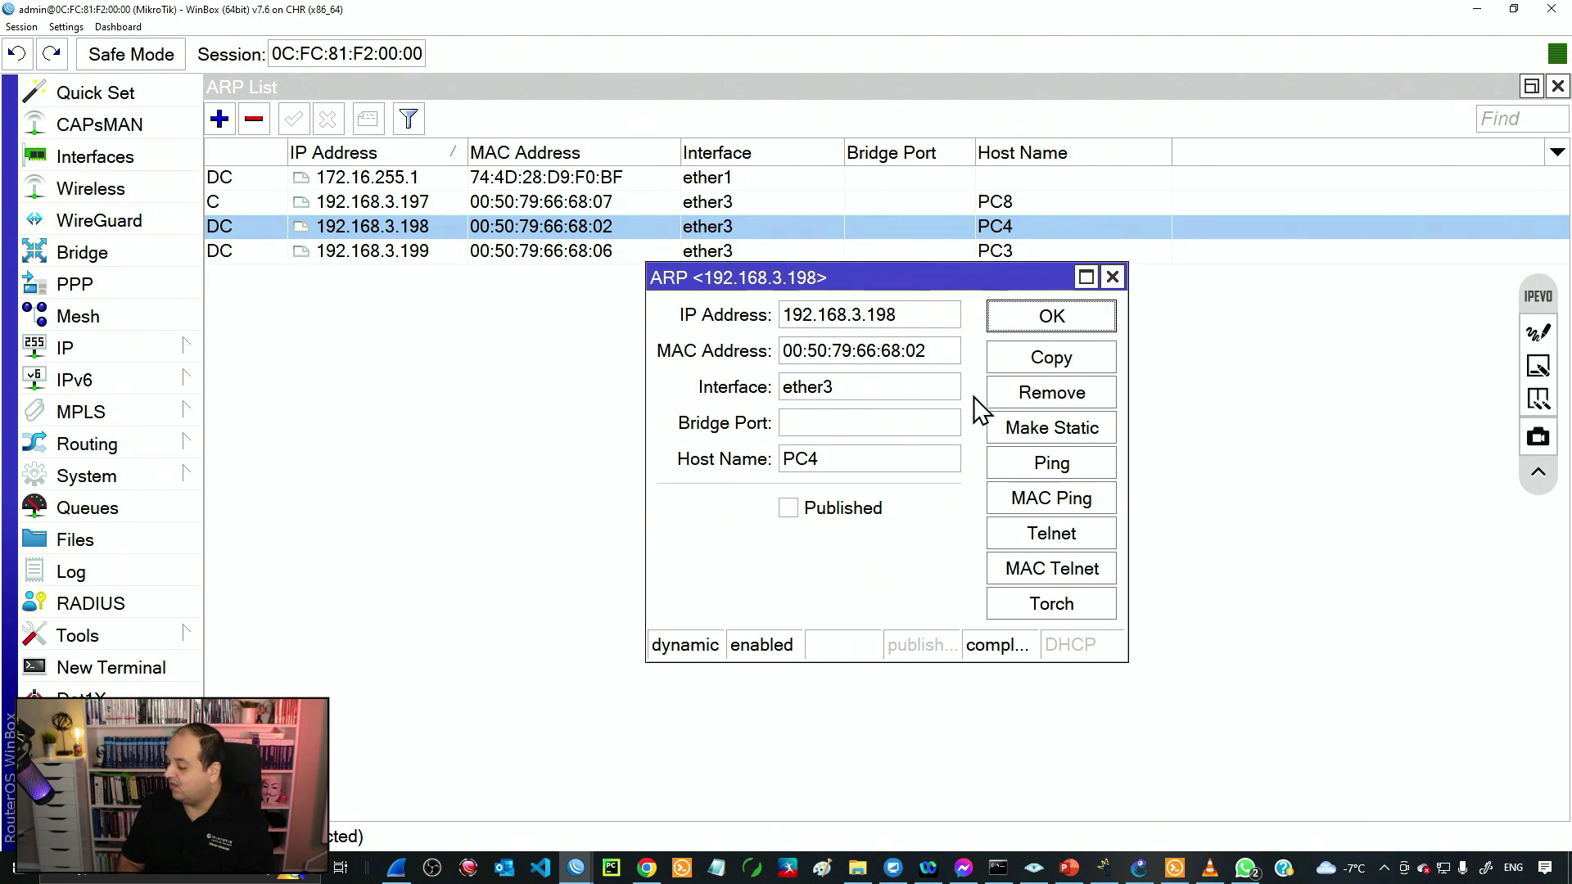
left_click(1041, 429)
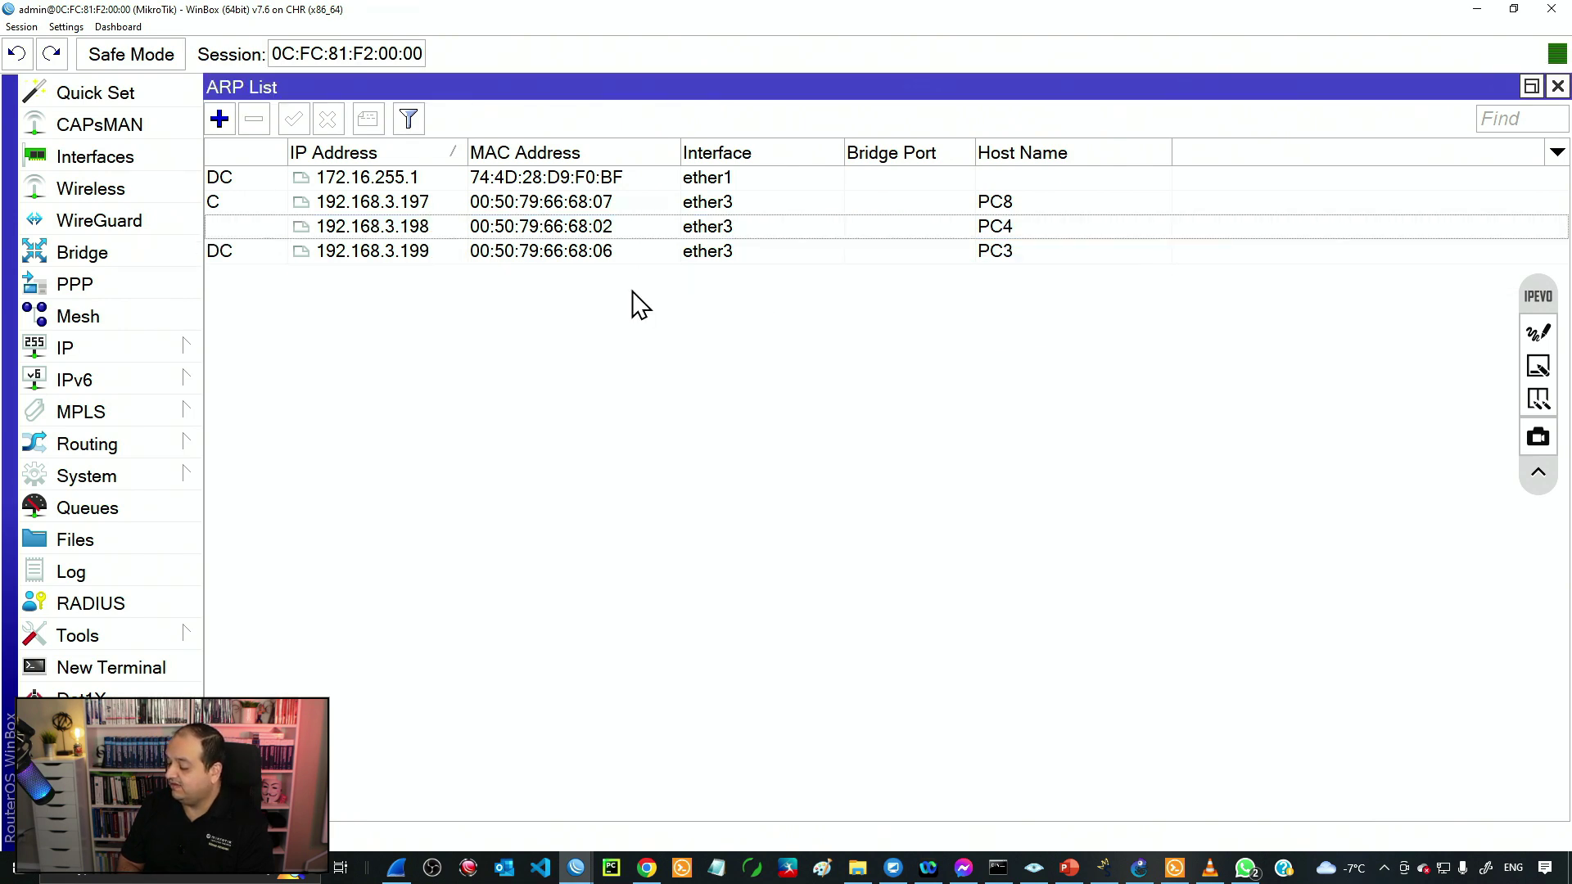
double_click(436, 252)
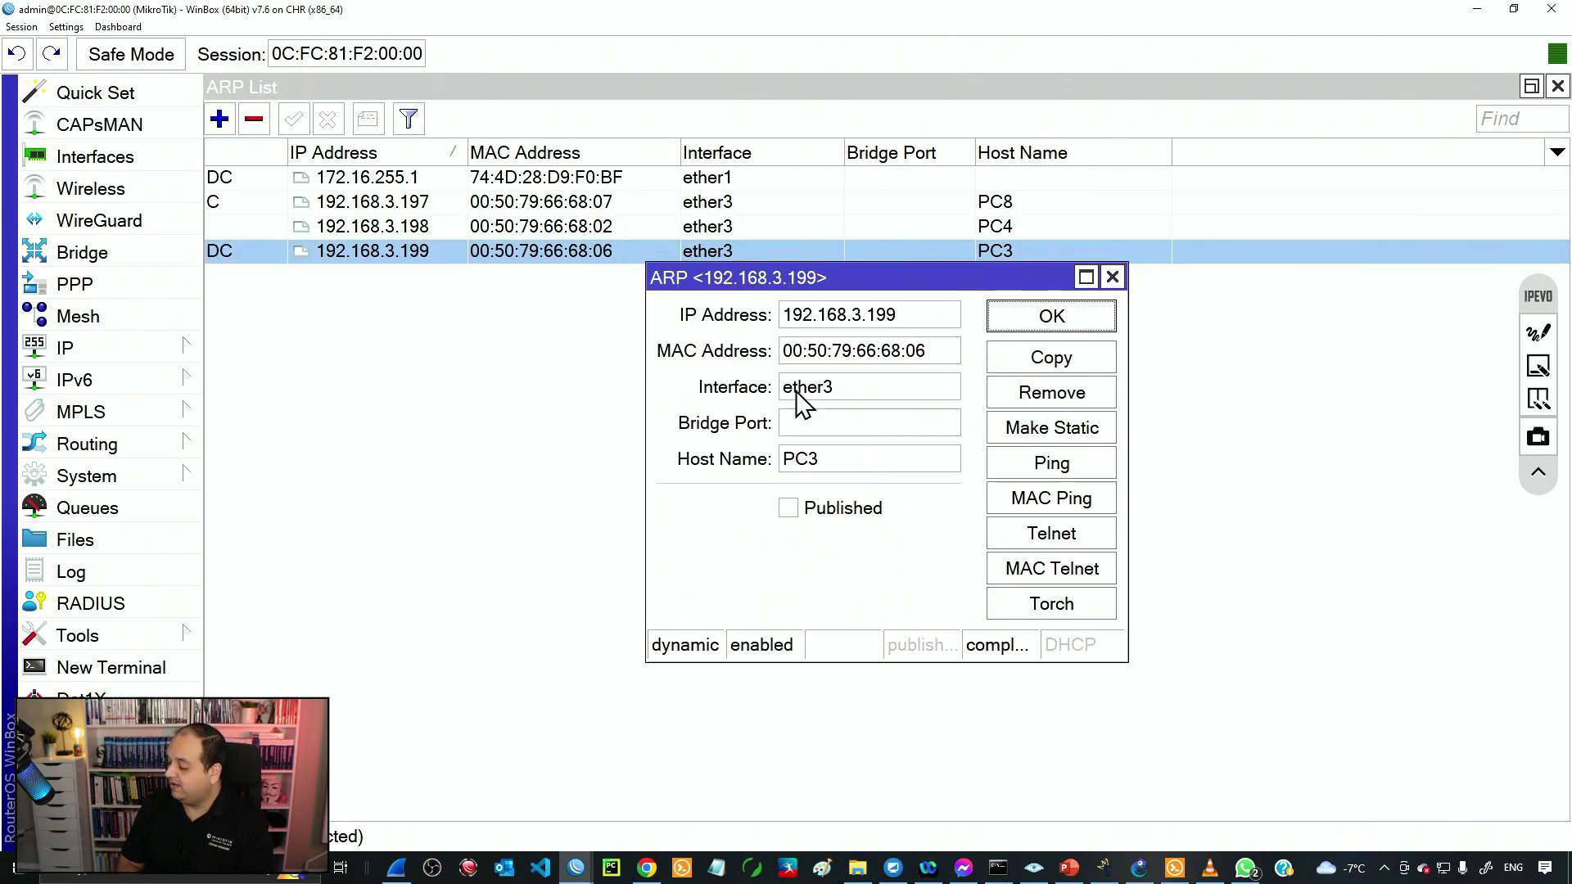
left_click(995, 436)
left_click(439, 227)
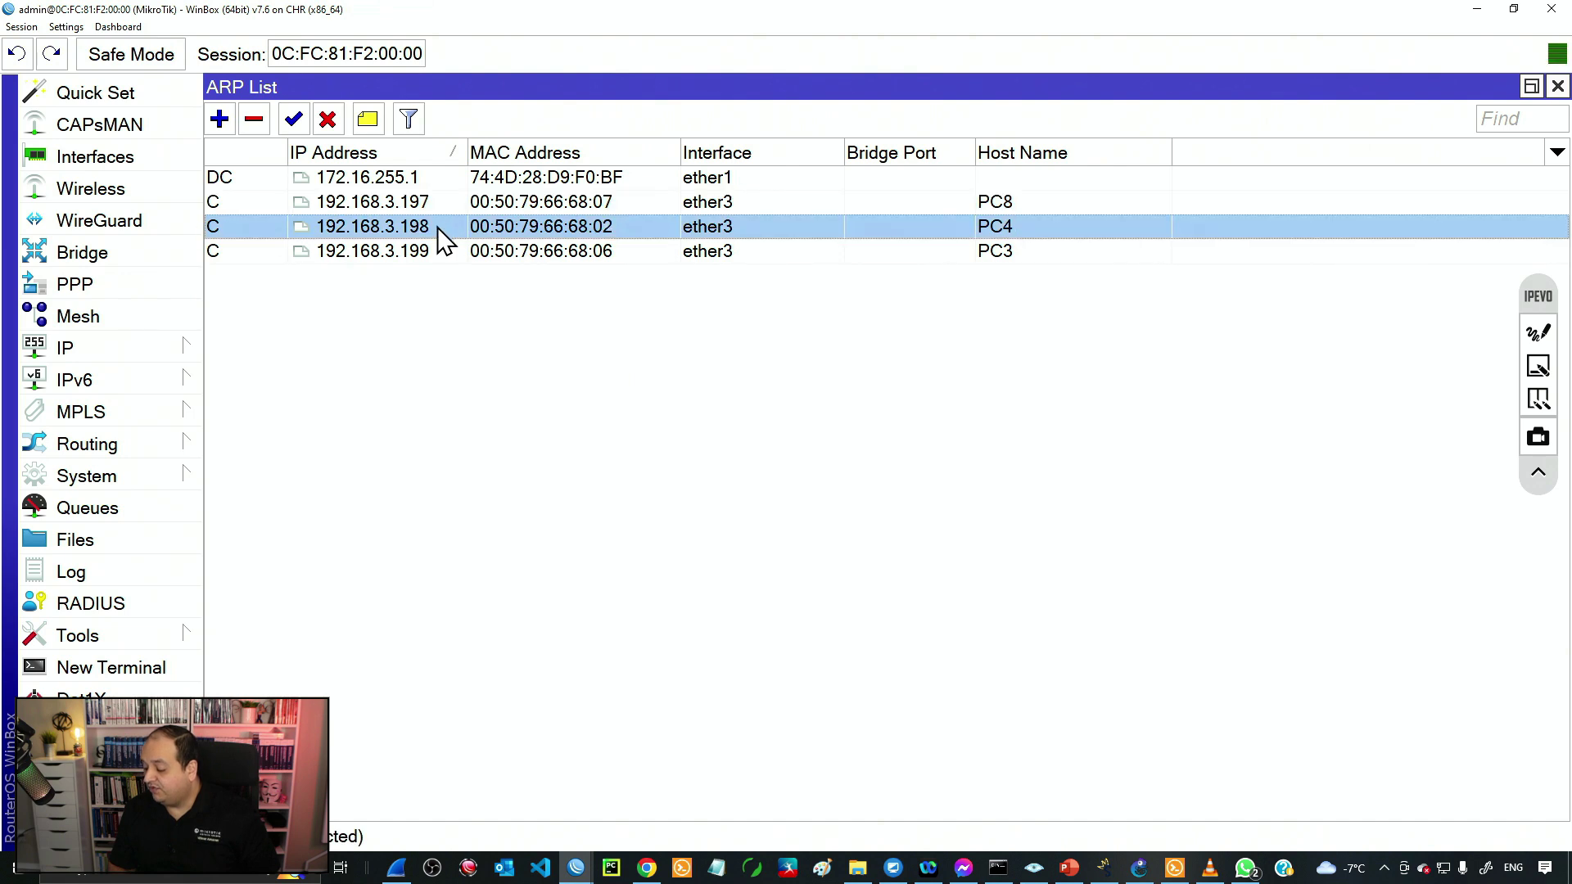
left_click(432, 252)
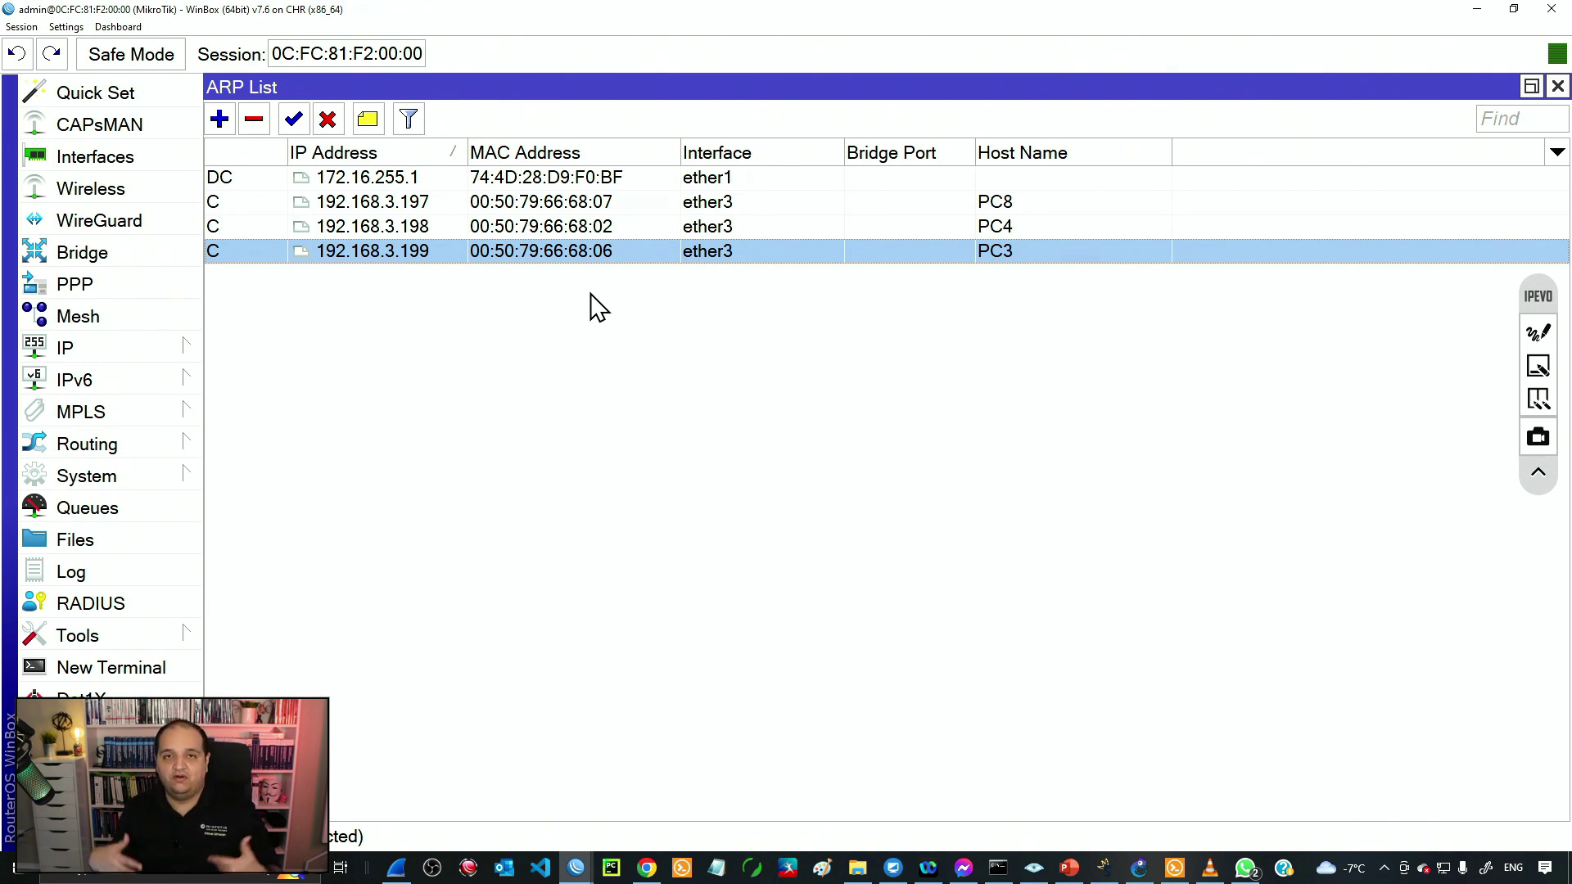
left_click(456, 230)
left_click(442, 252)
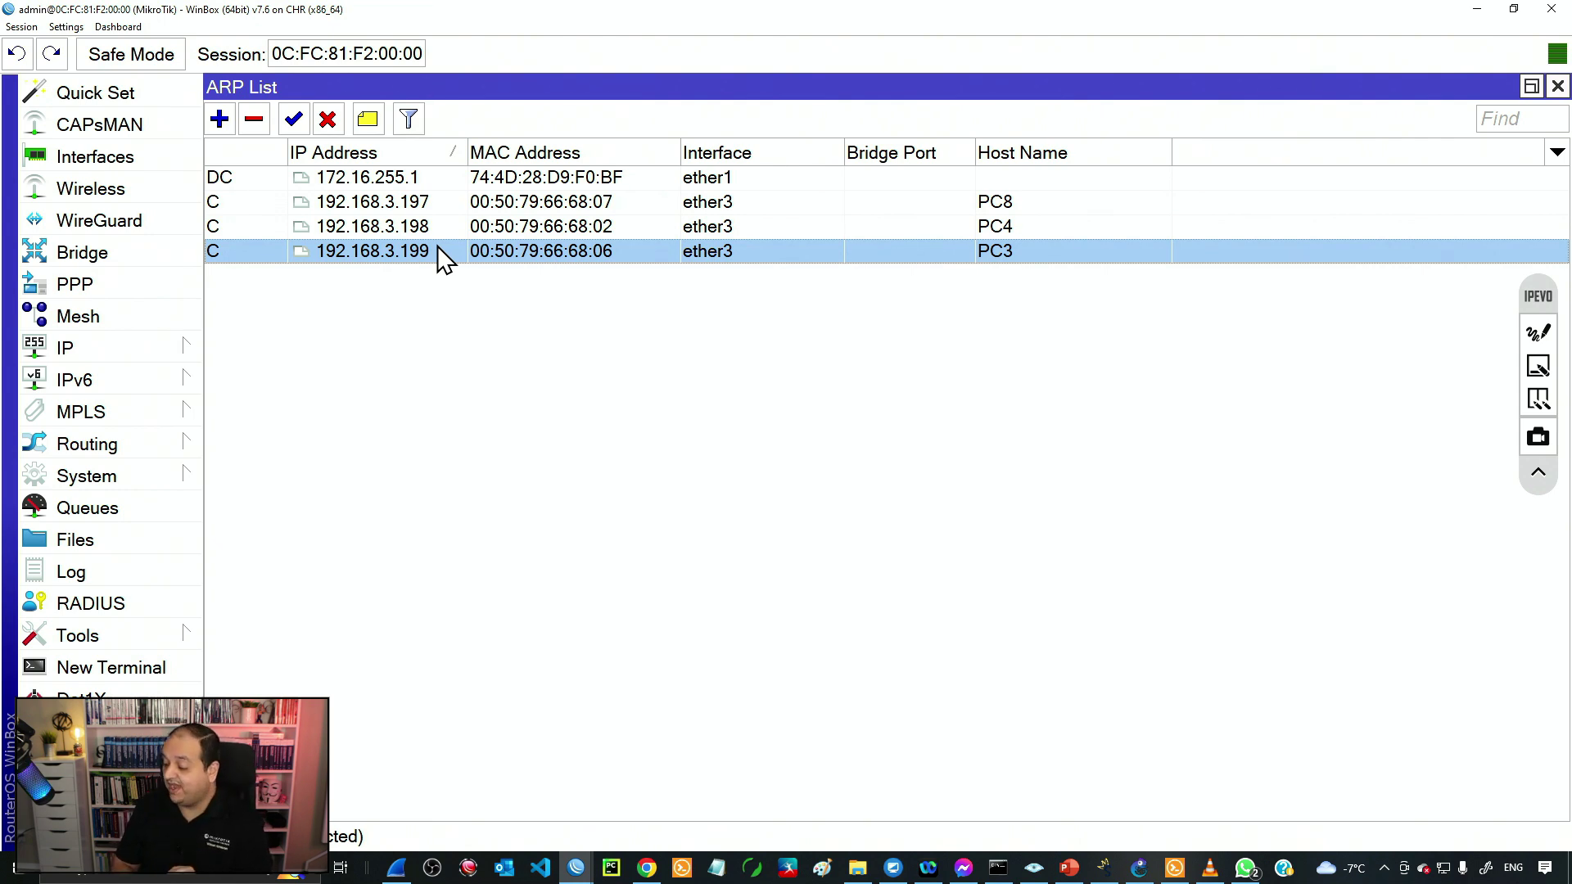
left_click(413, 320)
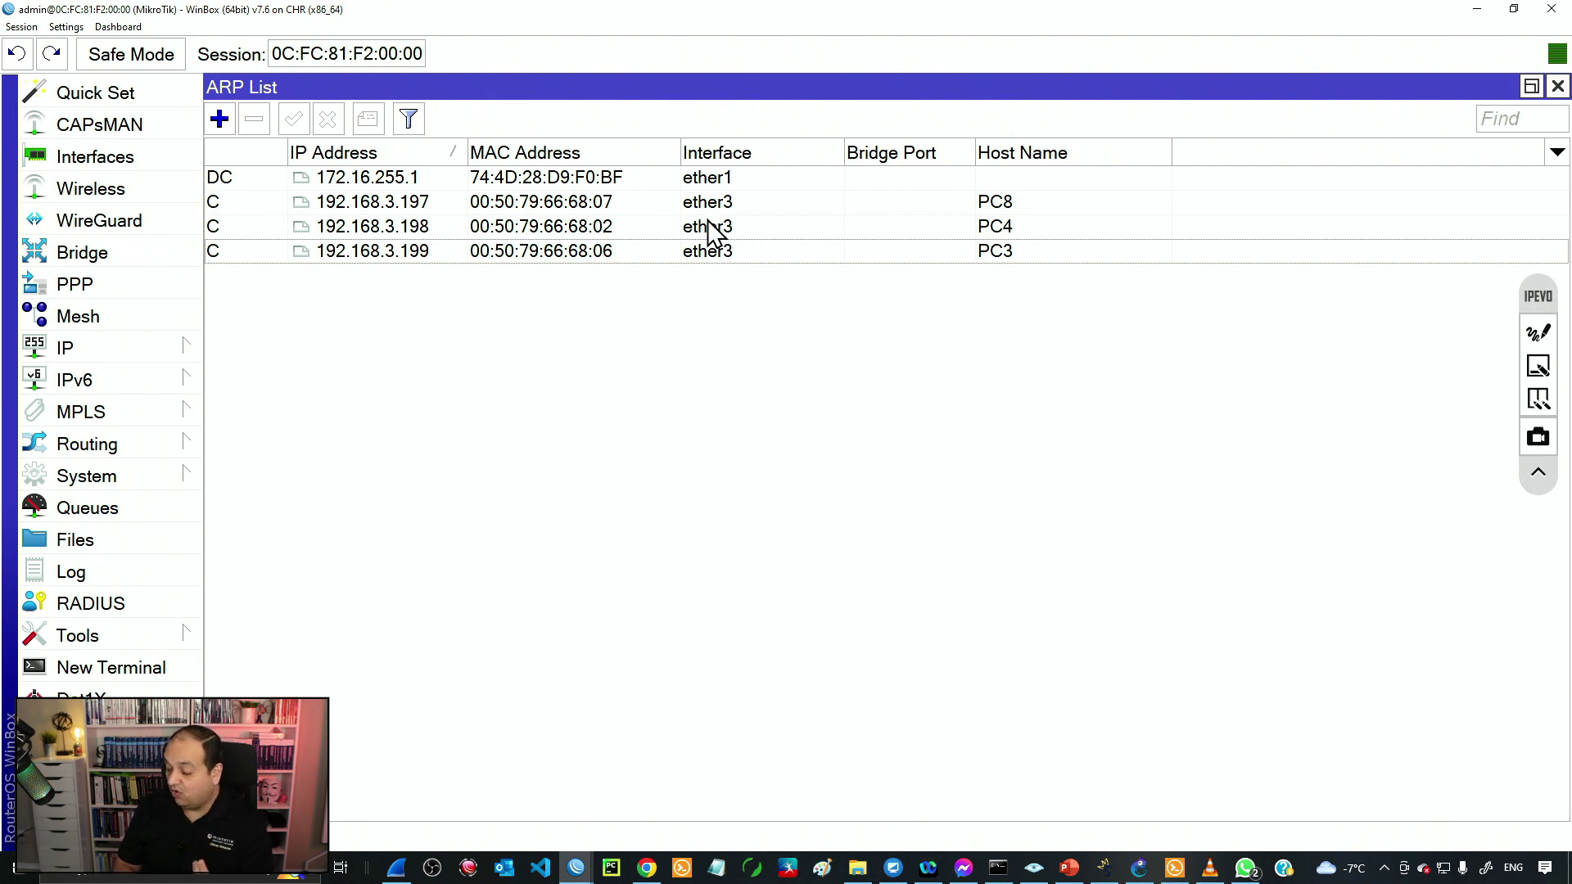
Set the ARP mode of interface ether3 to reply-only and save the interface settings.
left_click(112, 161)
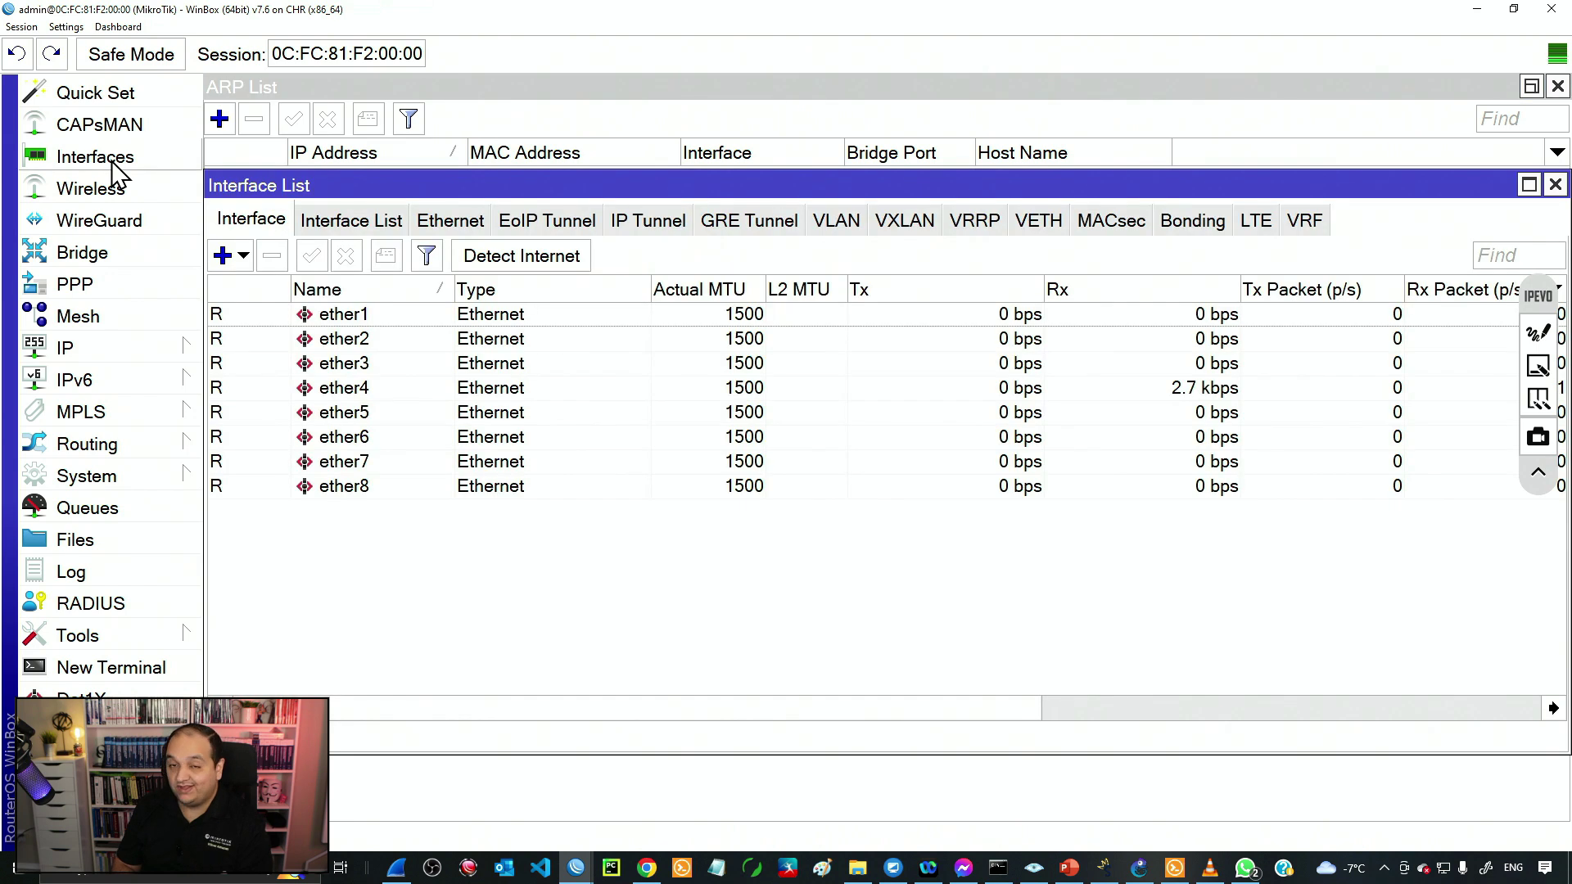
left_click(350, 369)
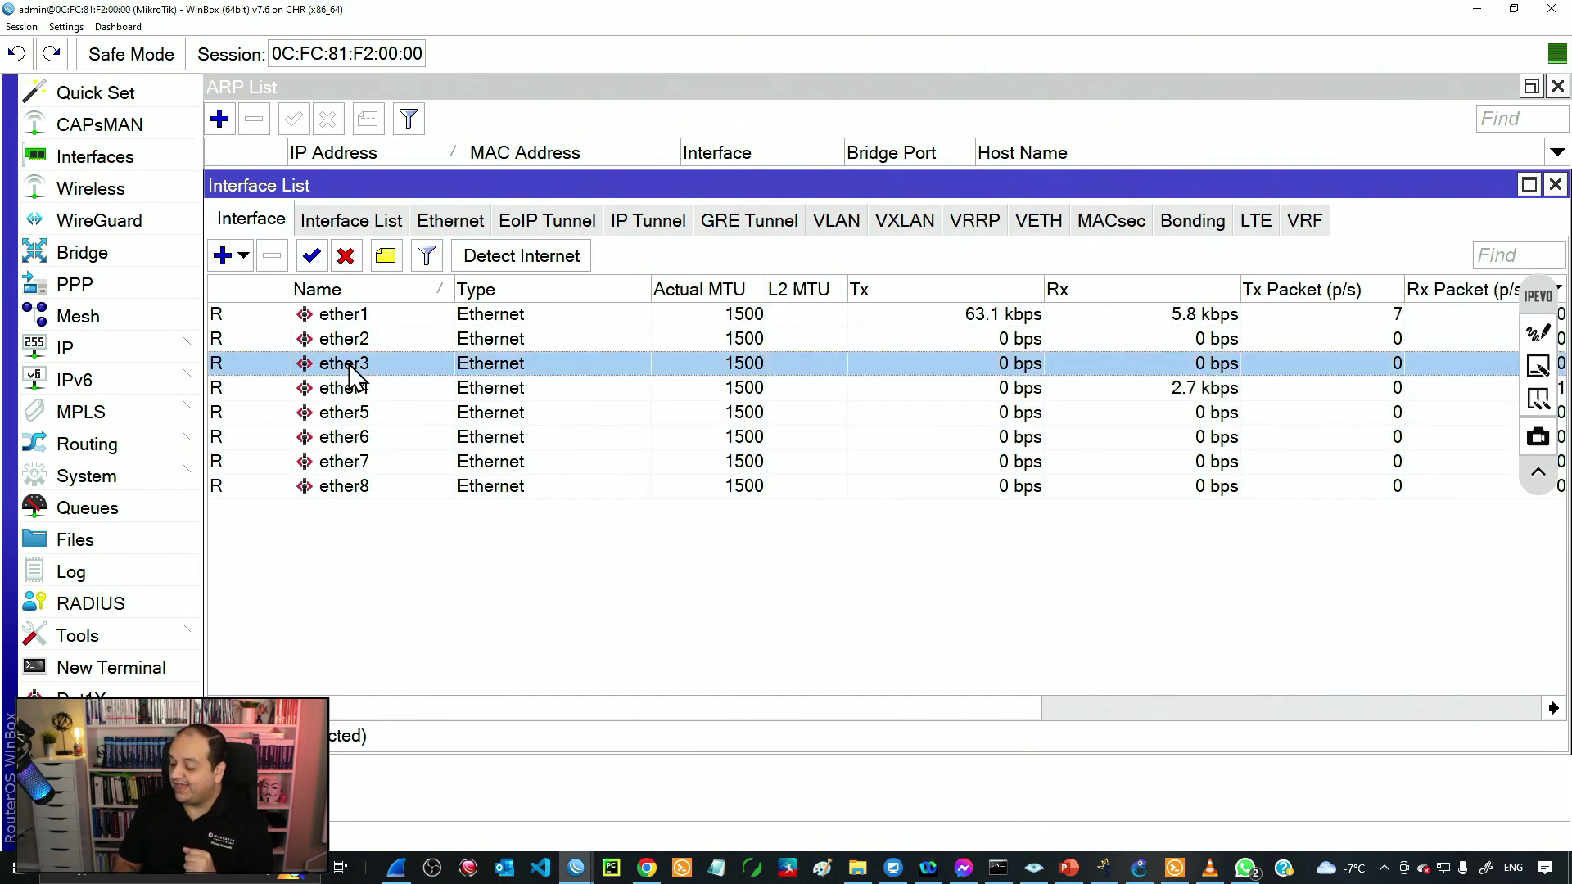
double_click(341, 362)
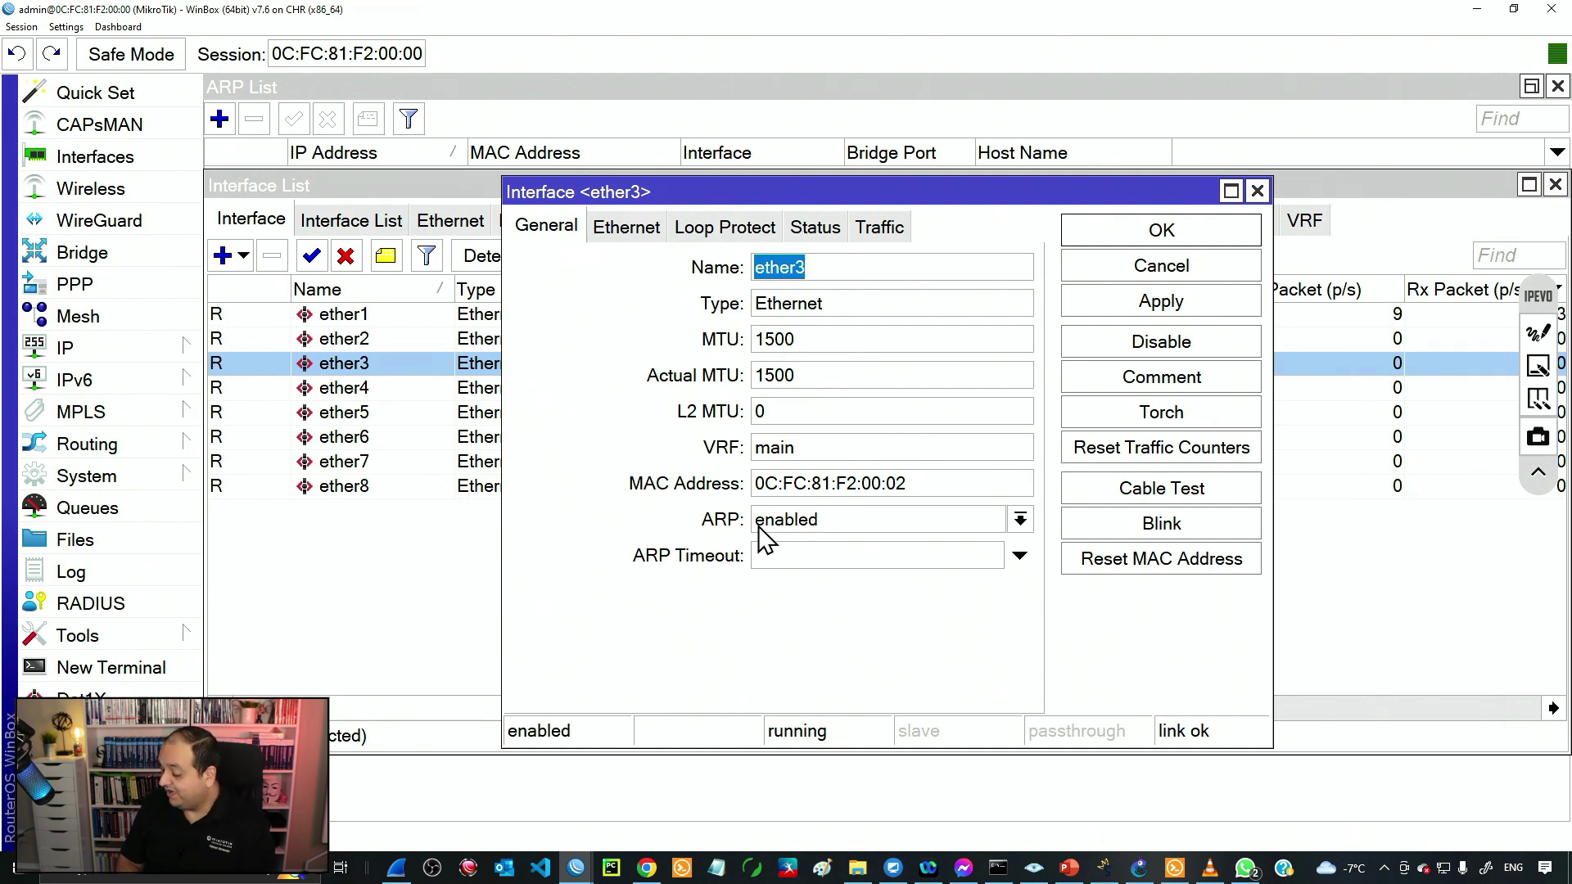
left_click(798, 524)
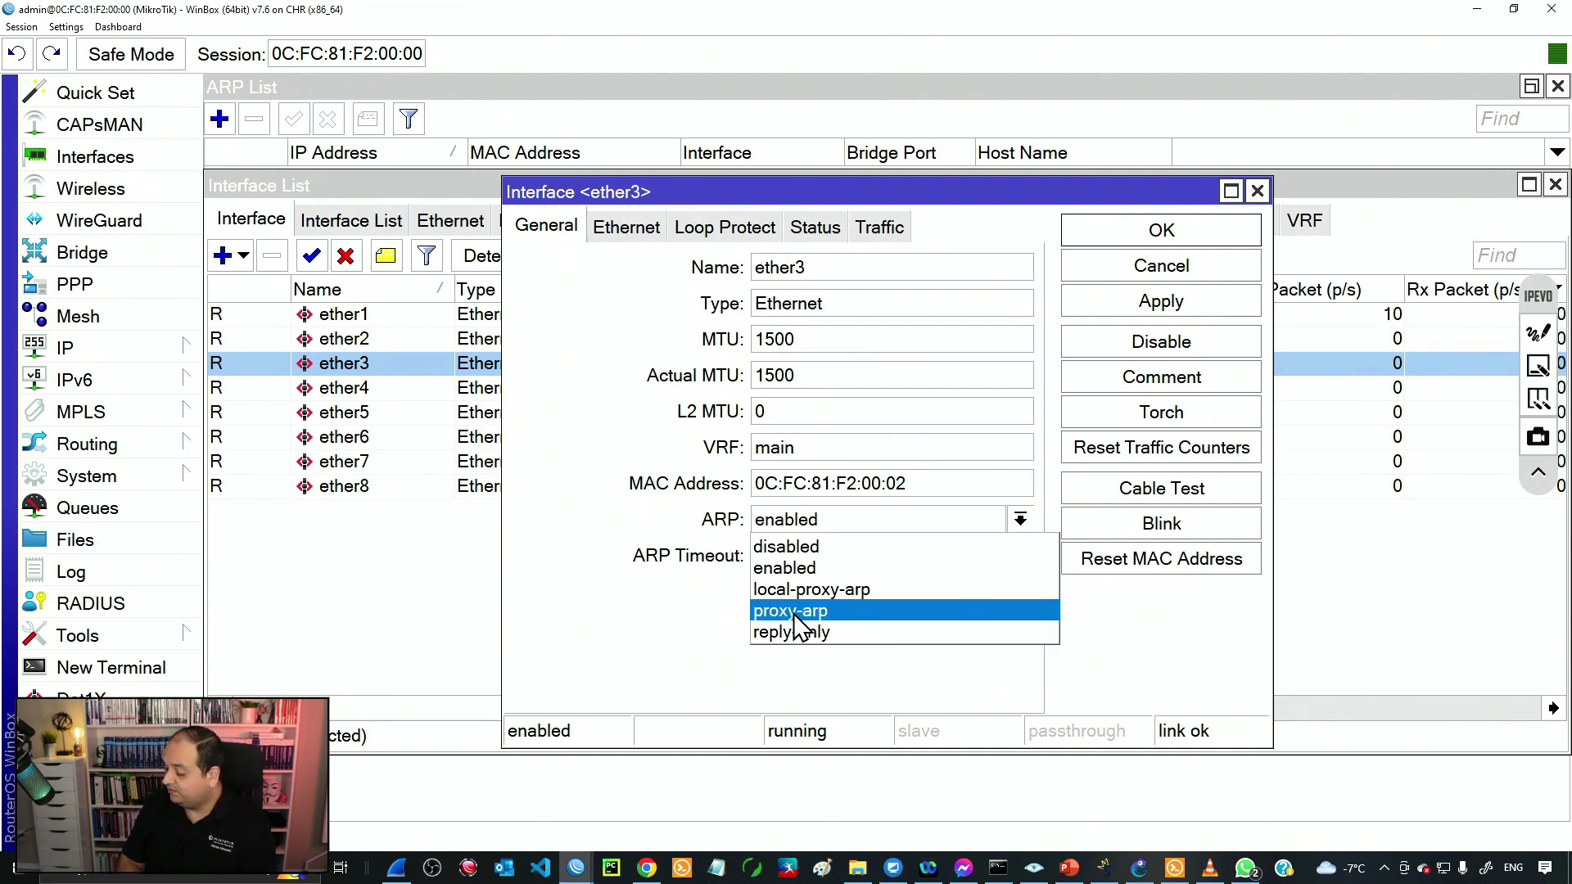
left_click(809, 632)
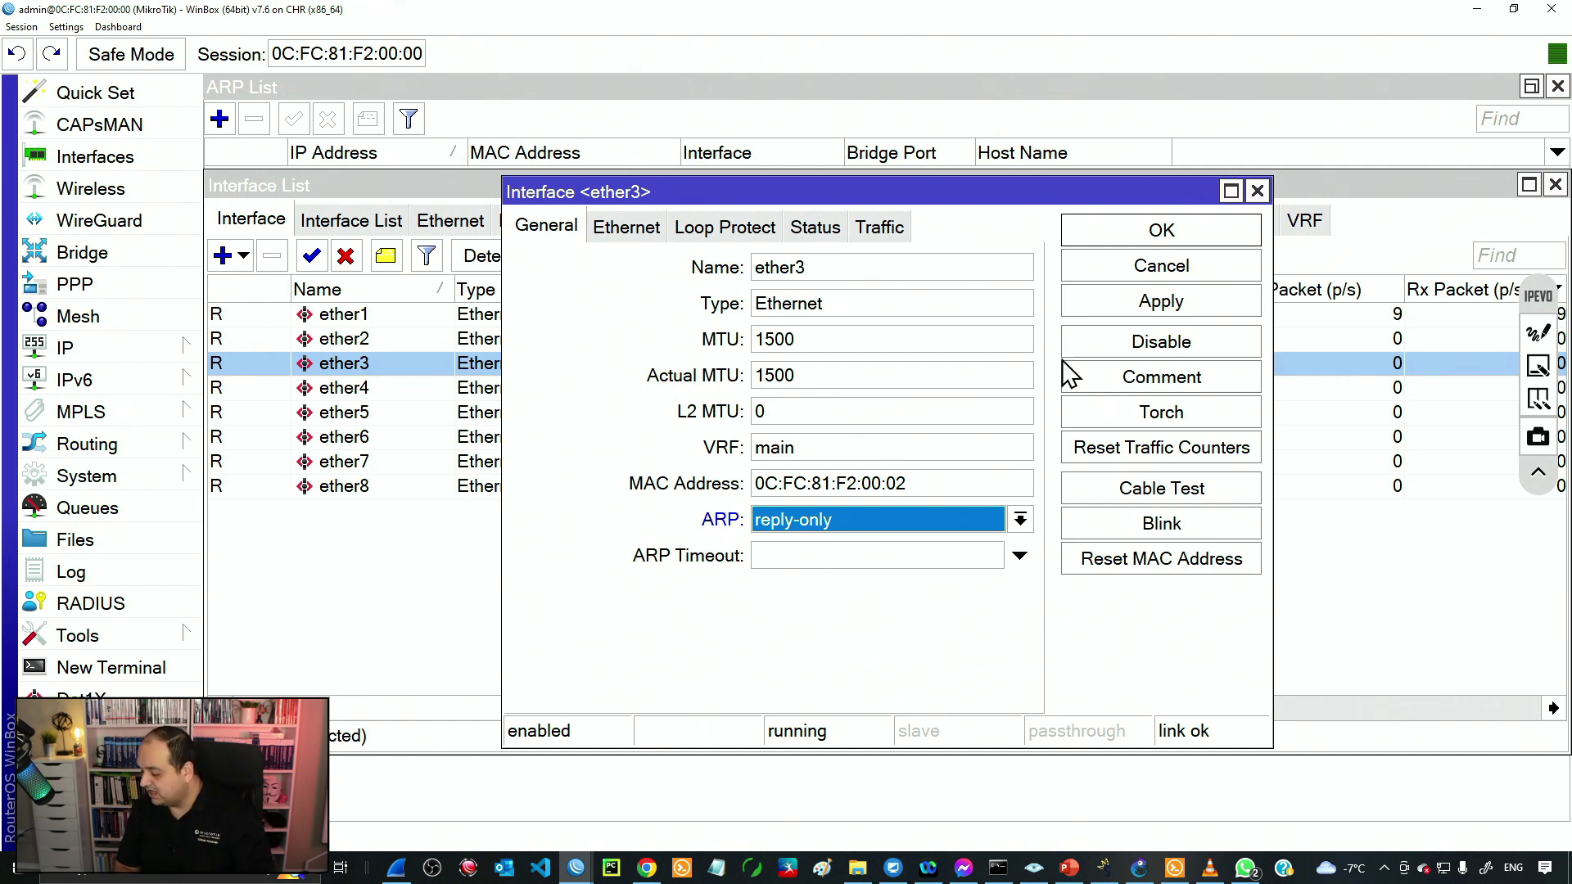
left_click(1146, 242)
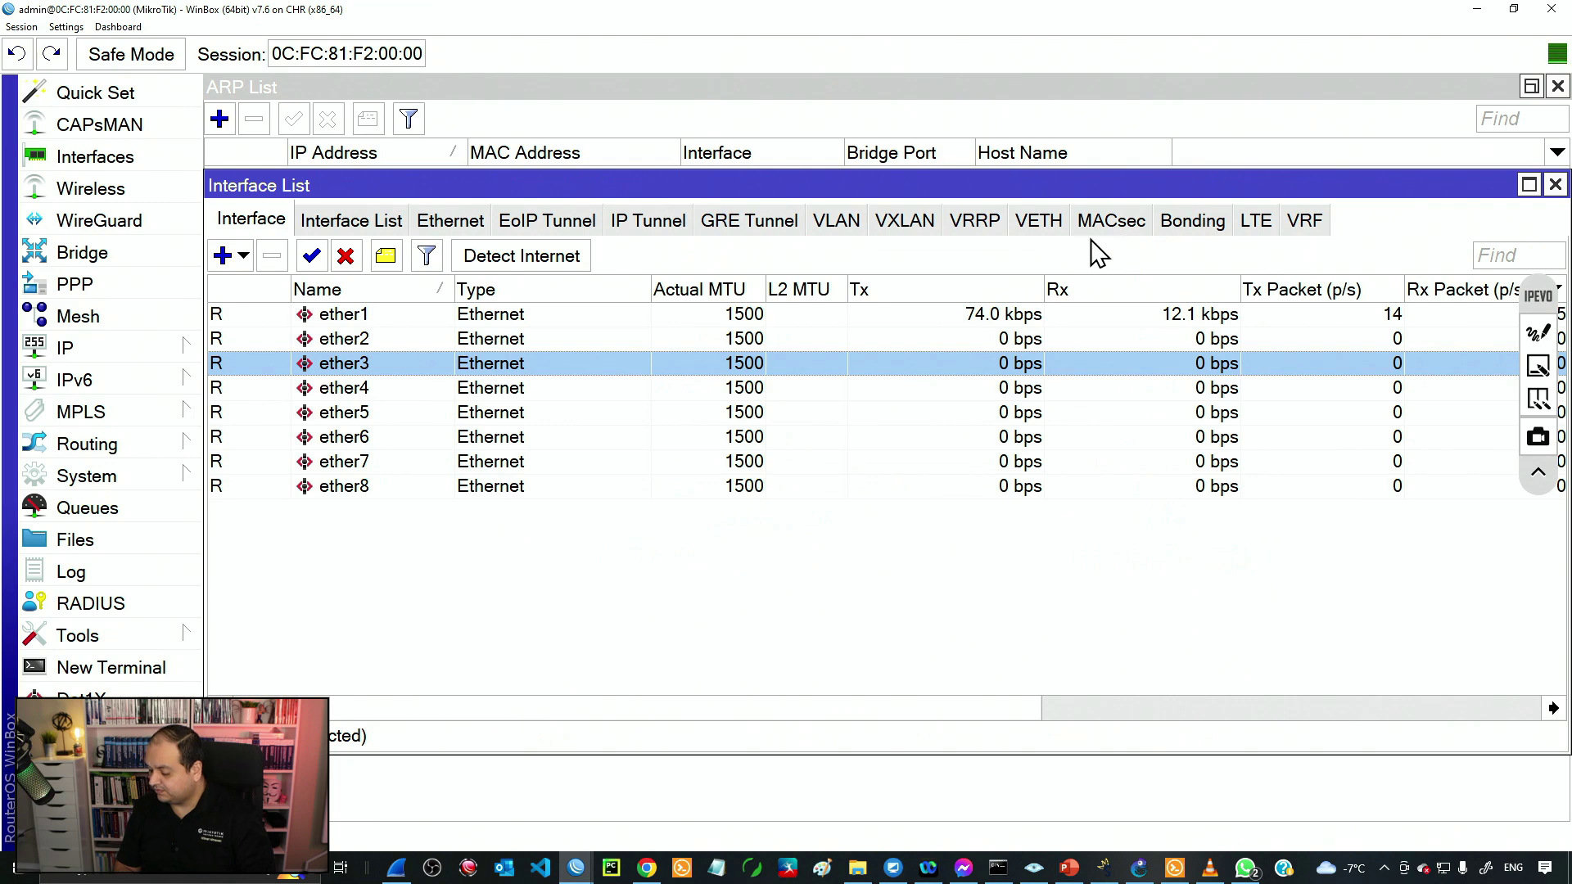
Bring the router's ARP list back into view and ping 192.168.3.197 from the router.
left_click(159, 357)
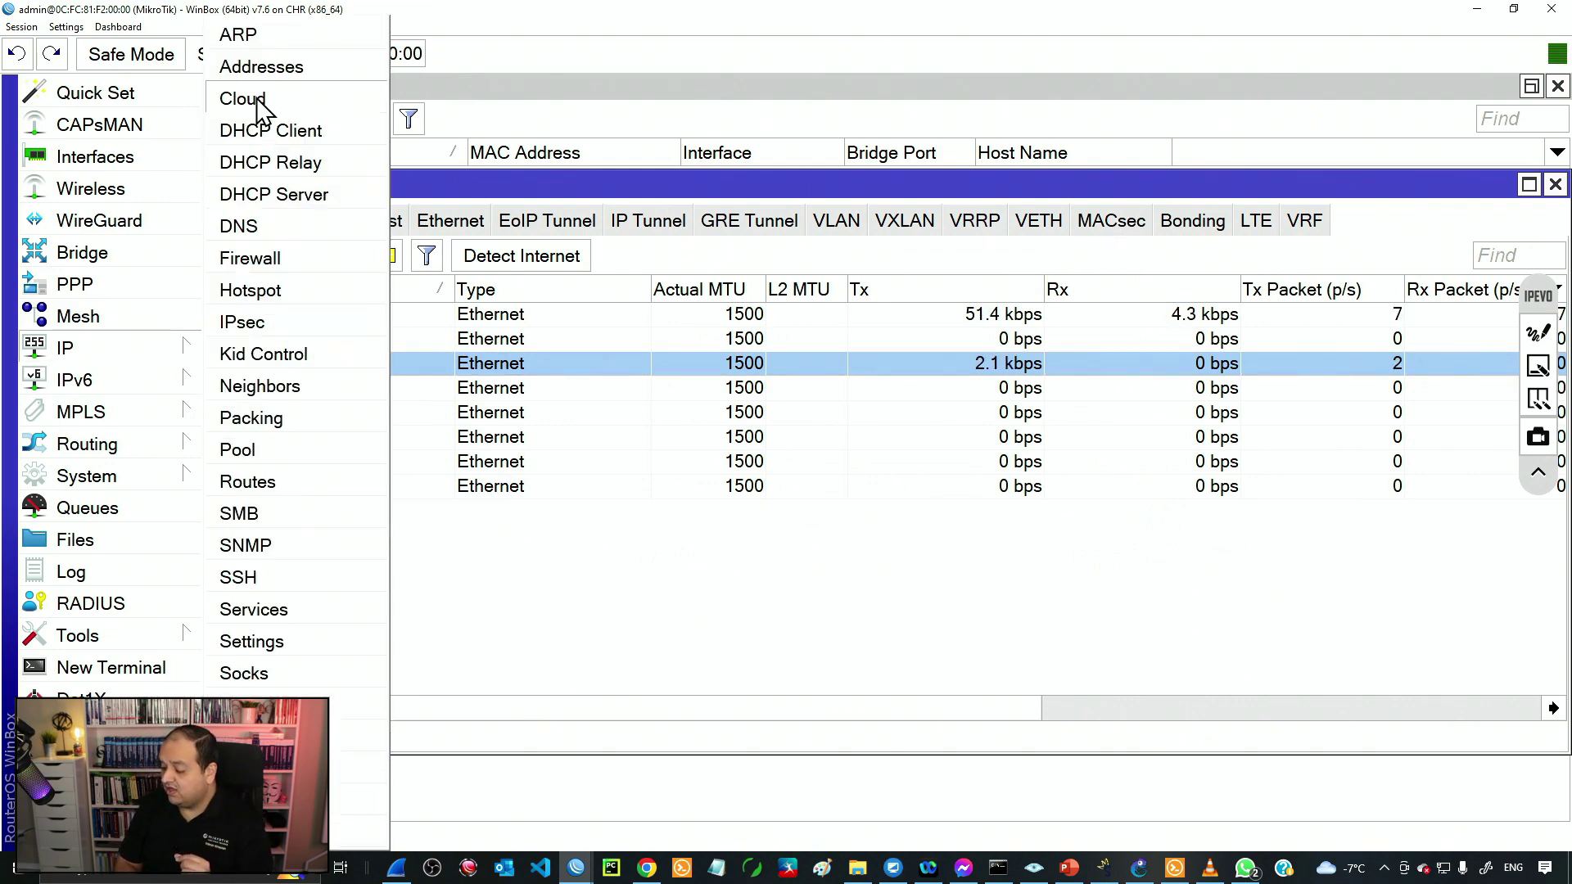
left_click(259, 36)
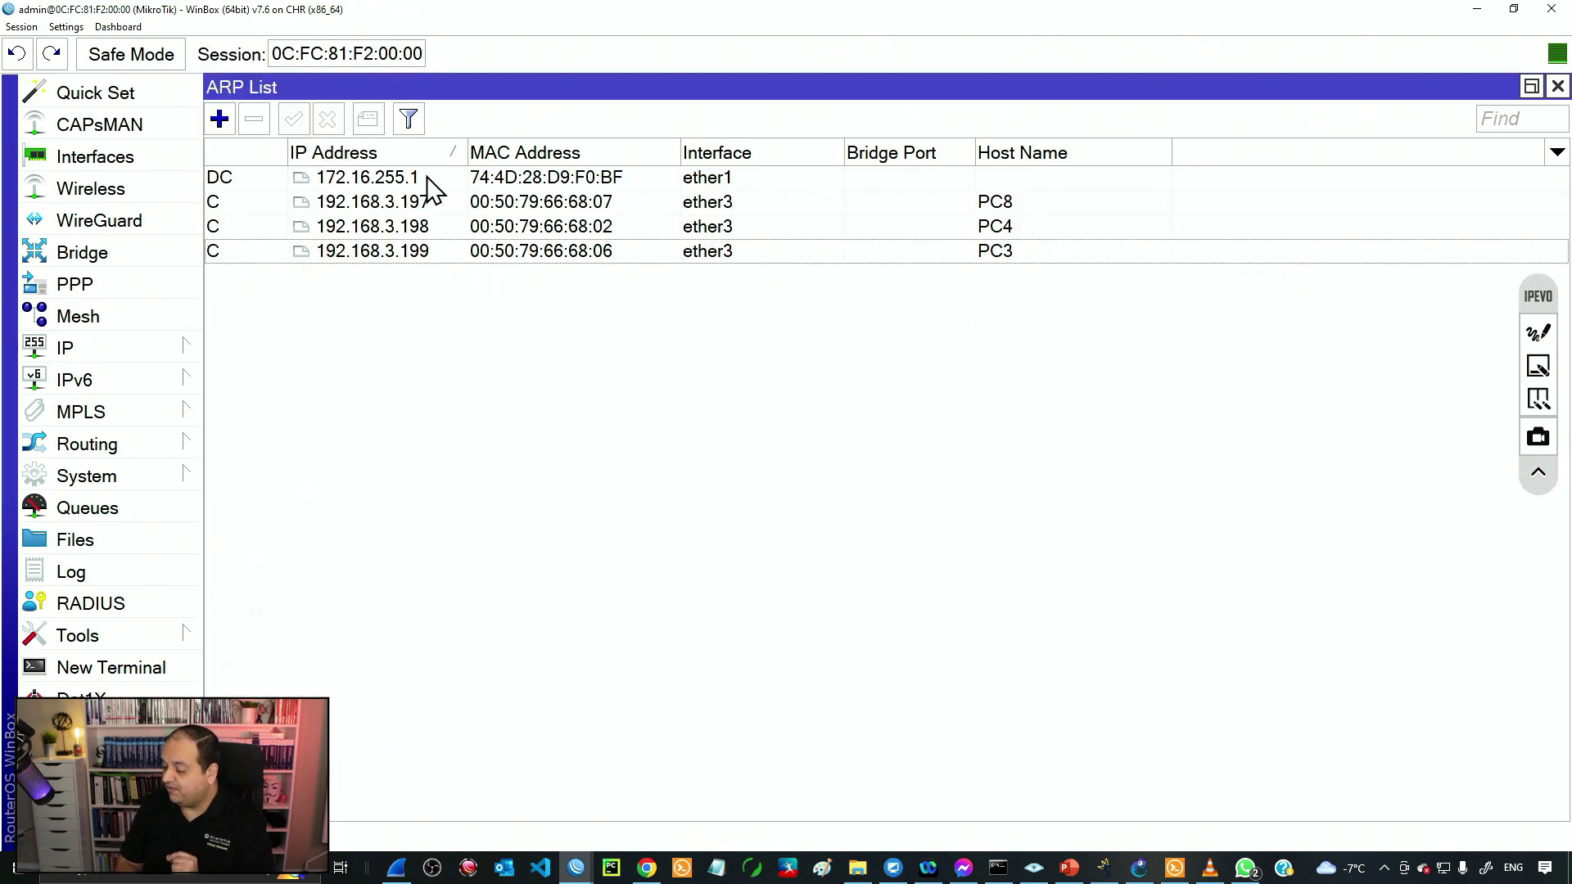
left_click(157, 641)
left_click(331, 485)
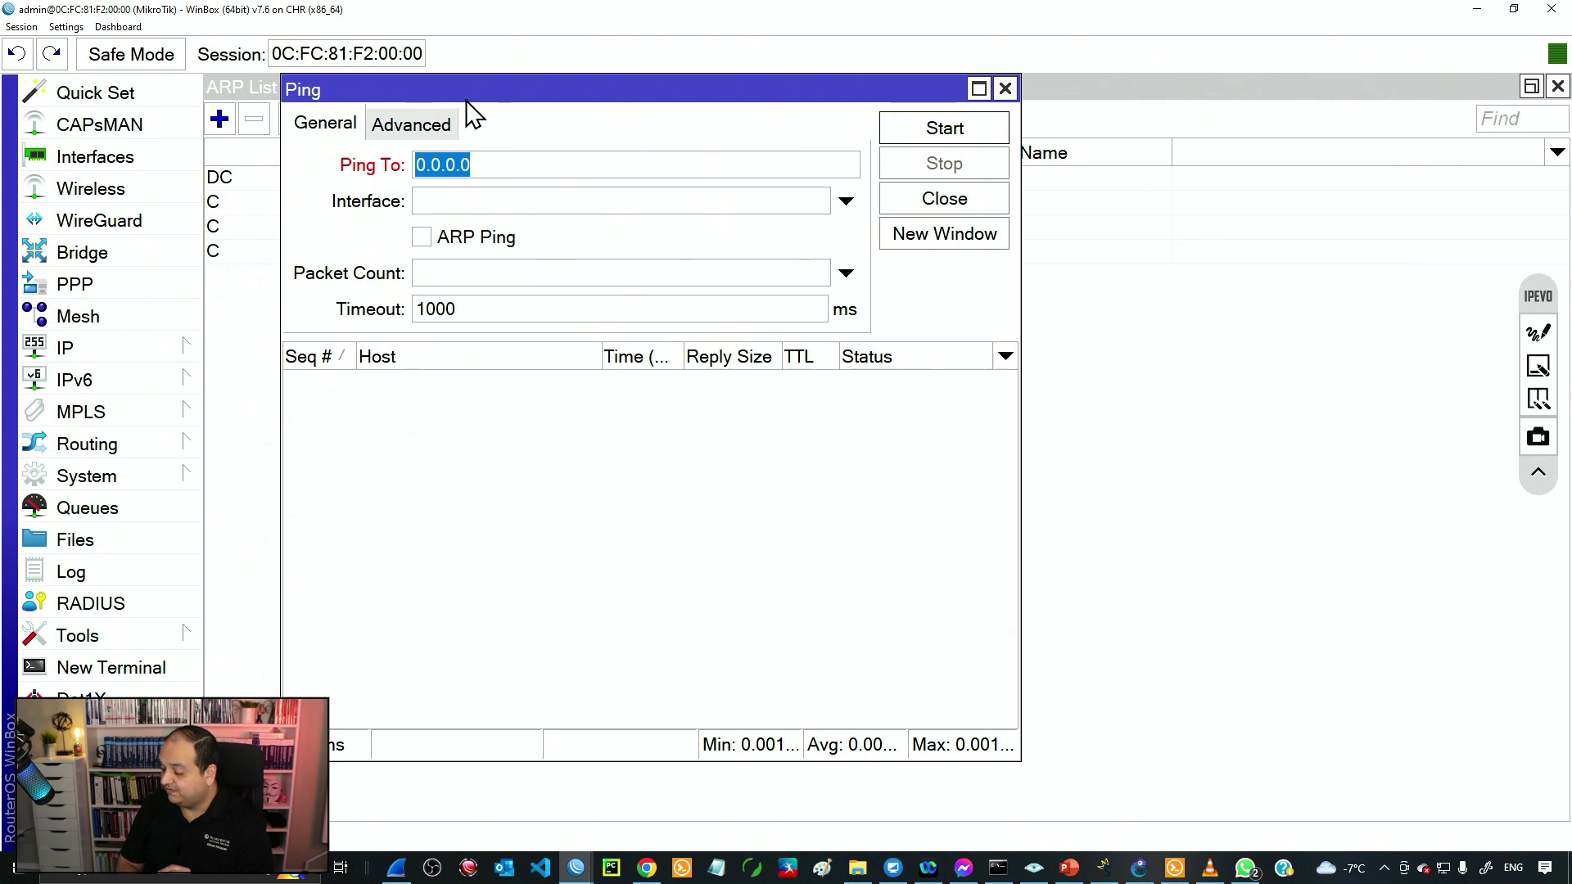
left_click_drag(466, 102, 794, 121)
type("192.")
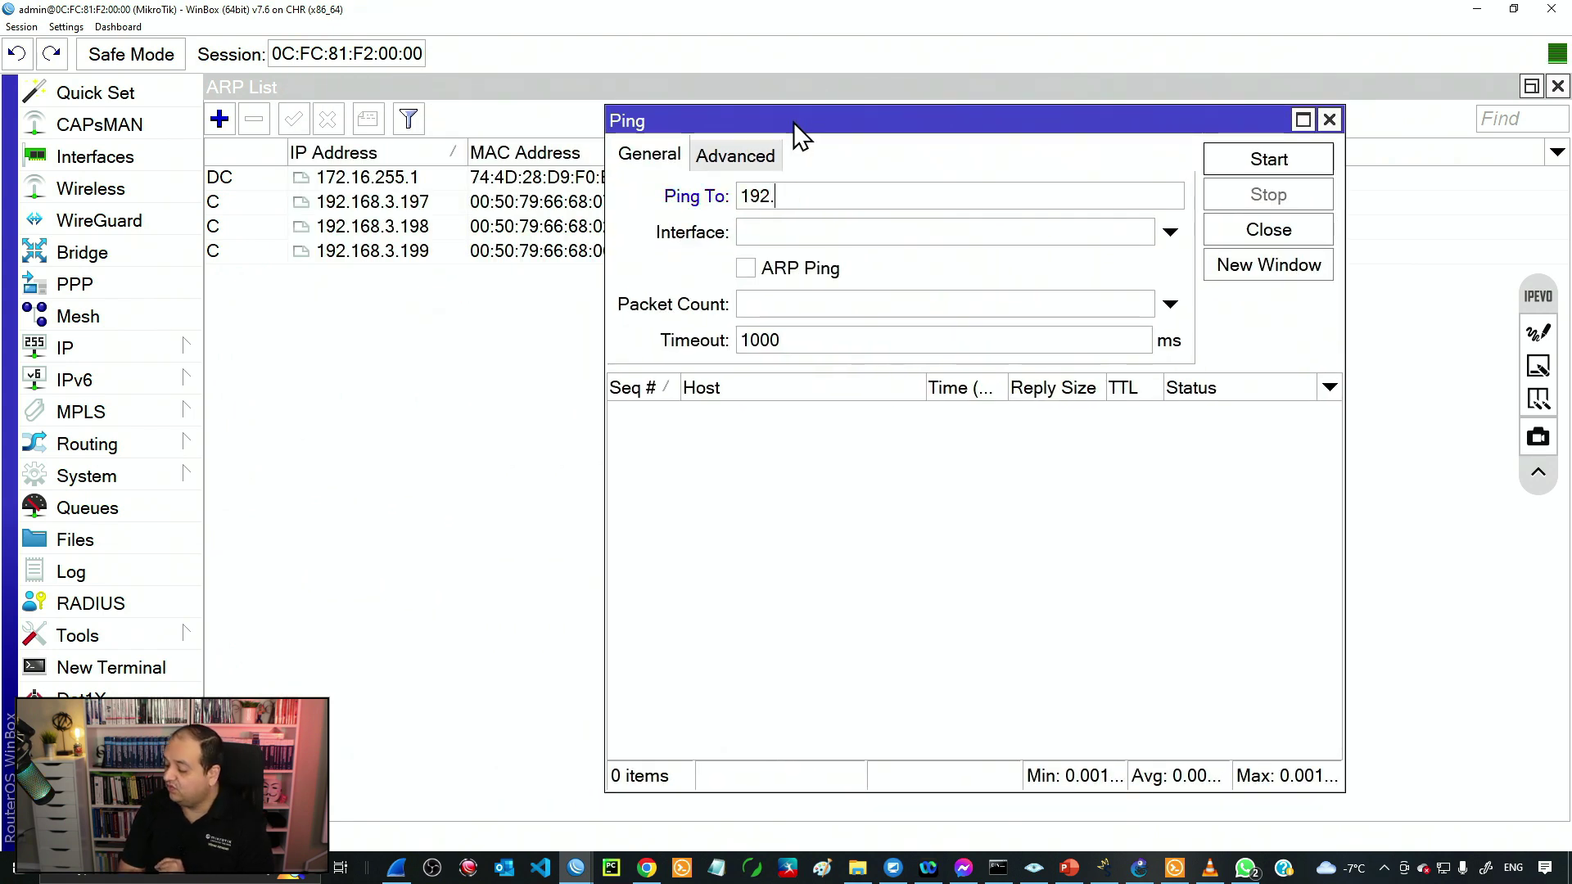
type("168.3")
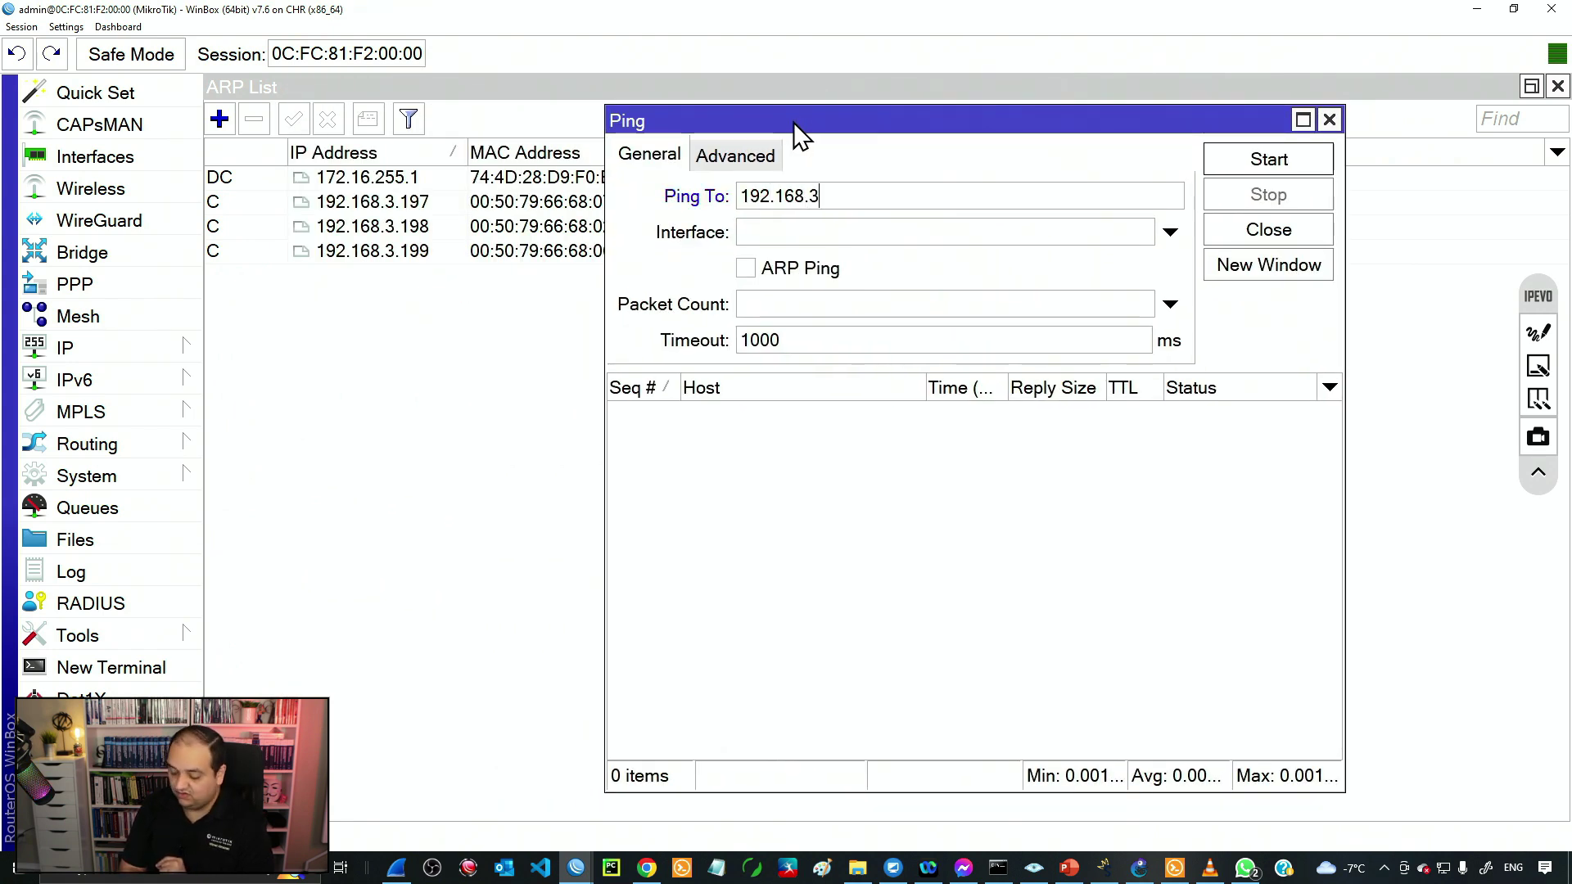
type(".197")
key("Return")
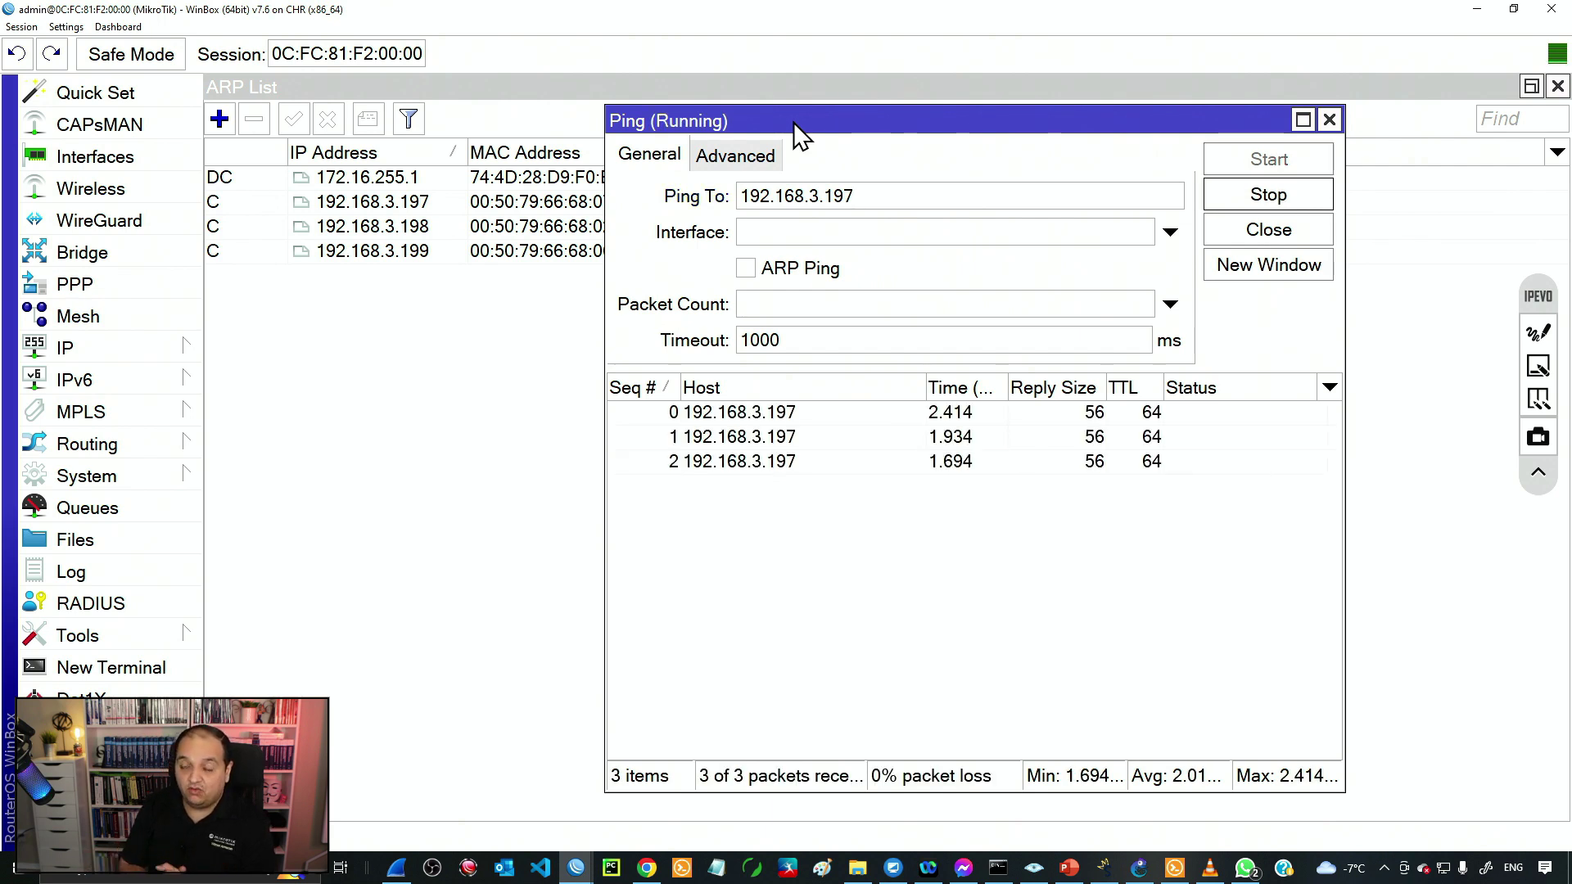
Change the ping target to 192.168.3.198 and restart the ping.
left_click(873, 197)
key("BackSpace")
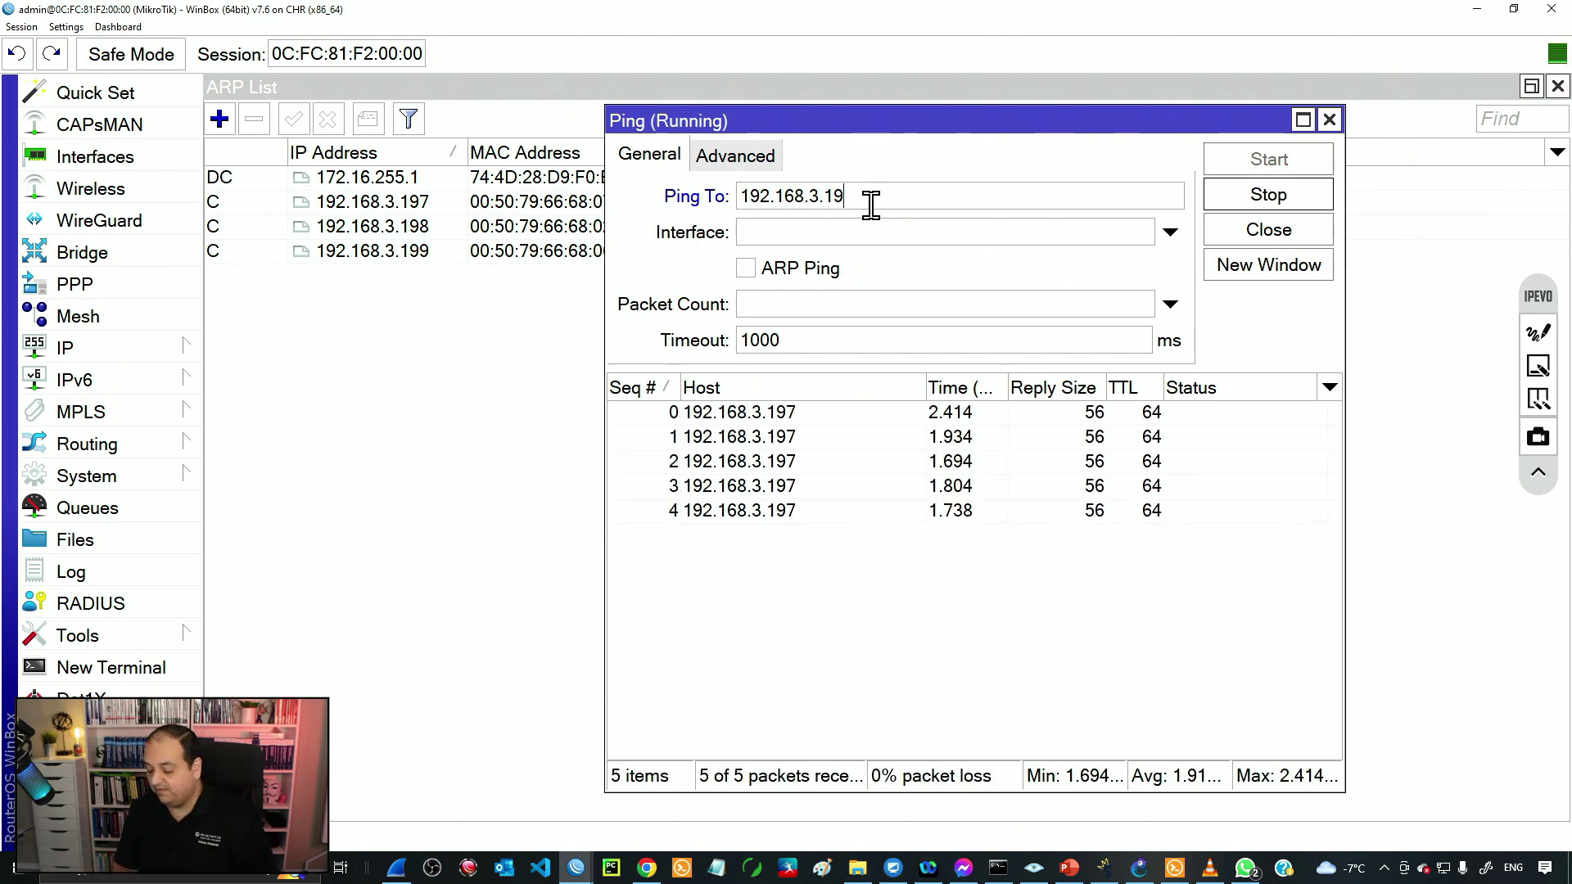
type("8")
left_click(1228, 198)
left_click(1246, 169)
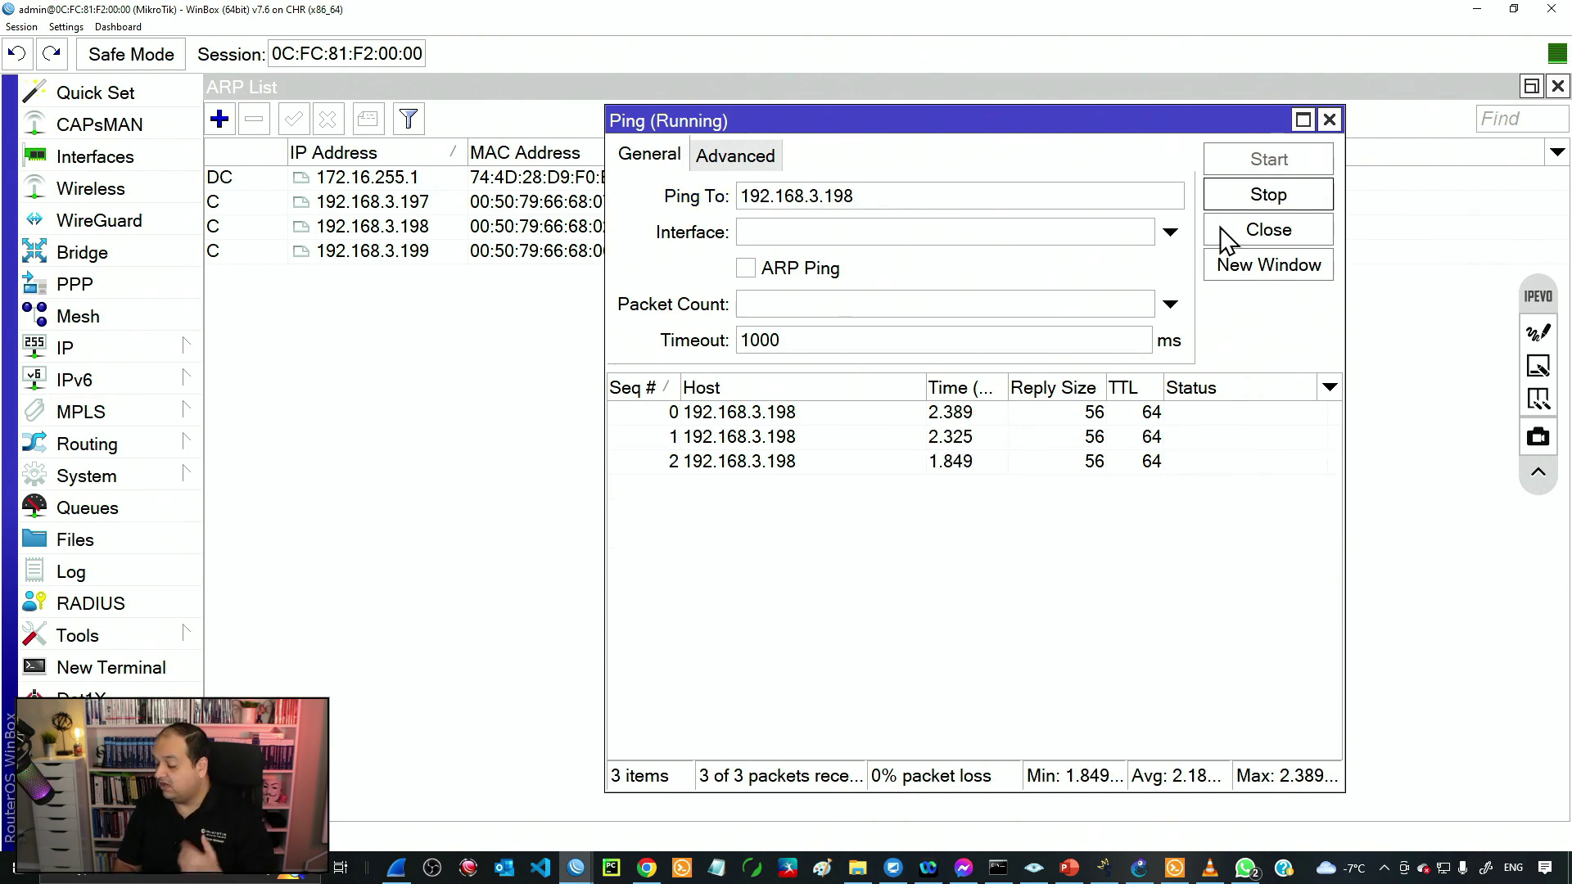
Change the ping target to 192.168.3.199, restart the ping, and close the ping tool.
left_click(887, 195)
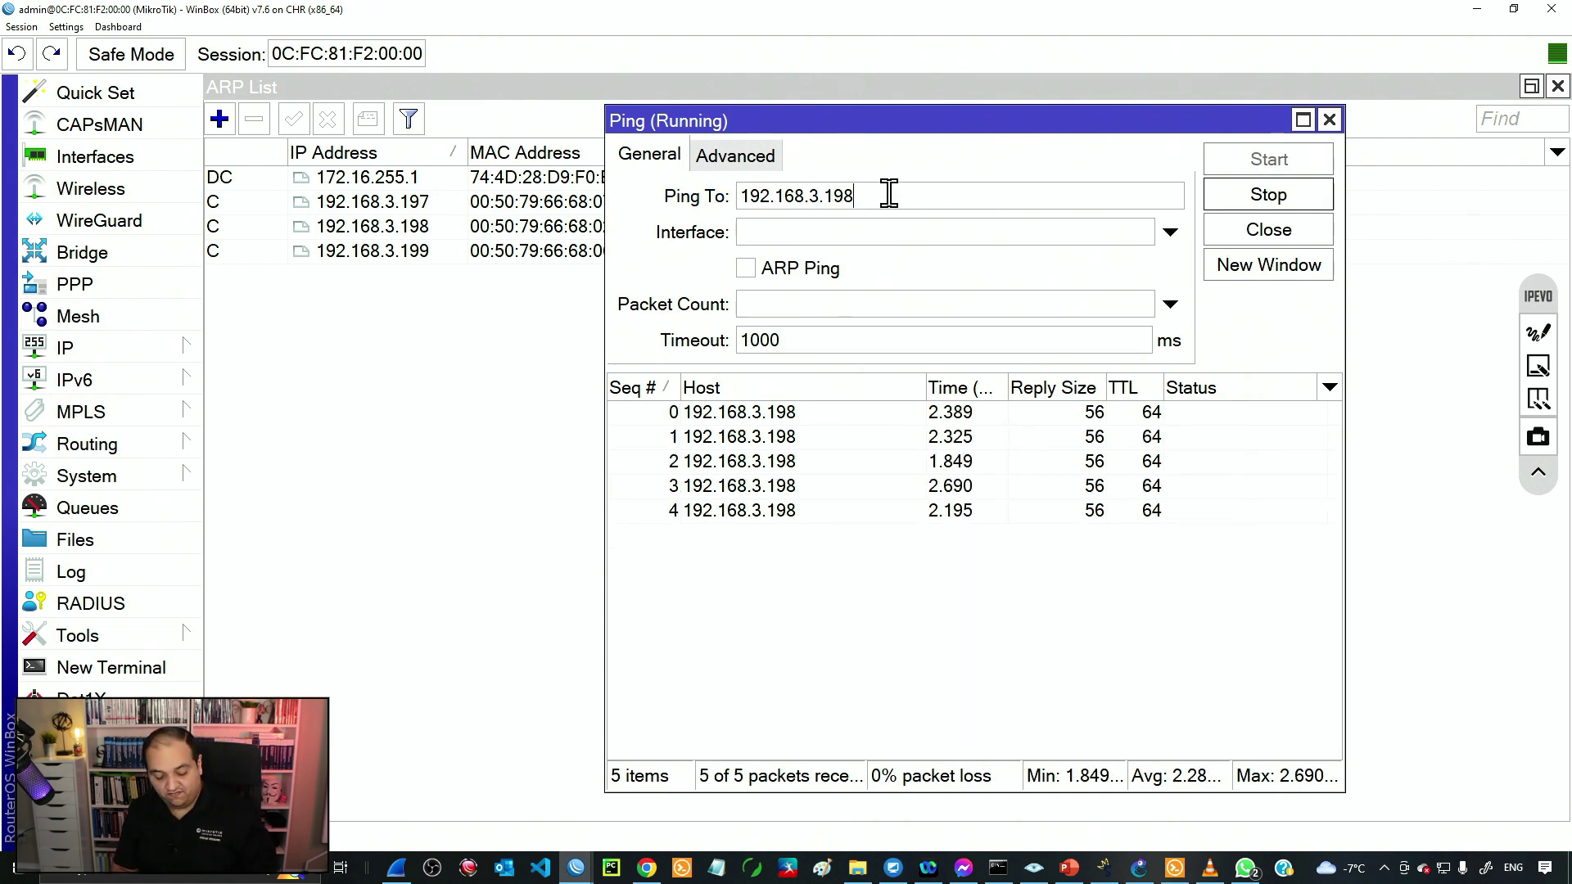
key("BackSpace")
type("9")
left_click(1268, 194)
left_click(1268, 159)
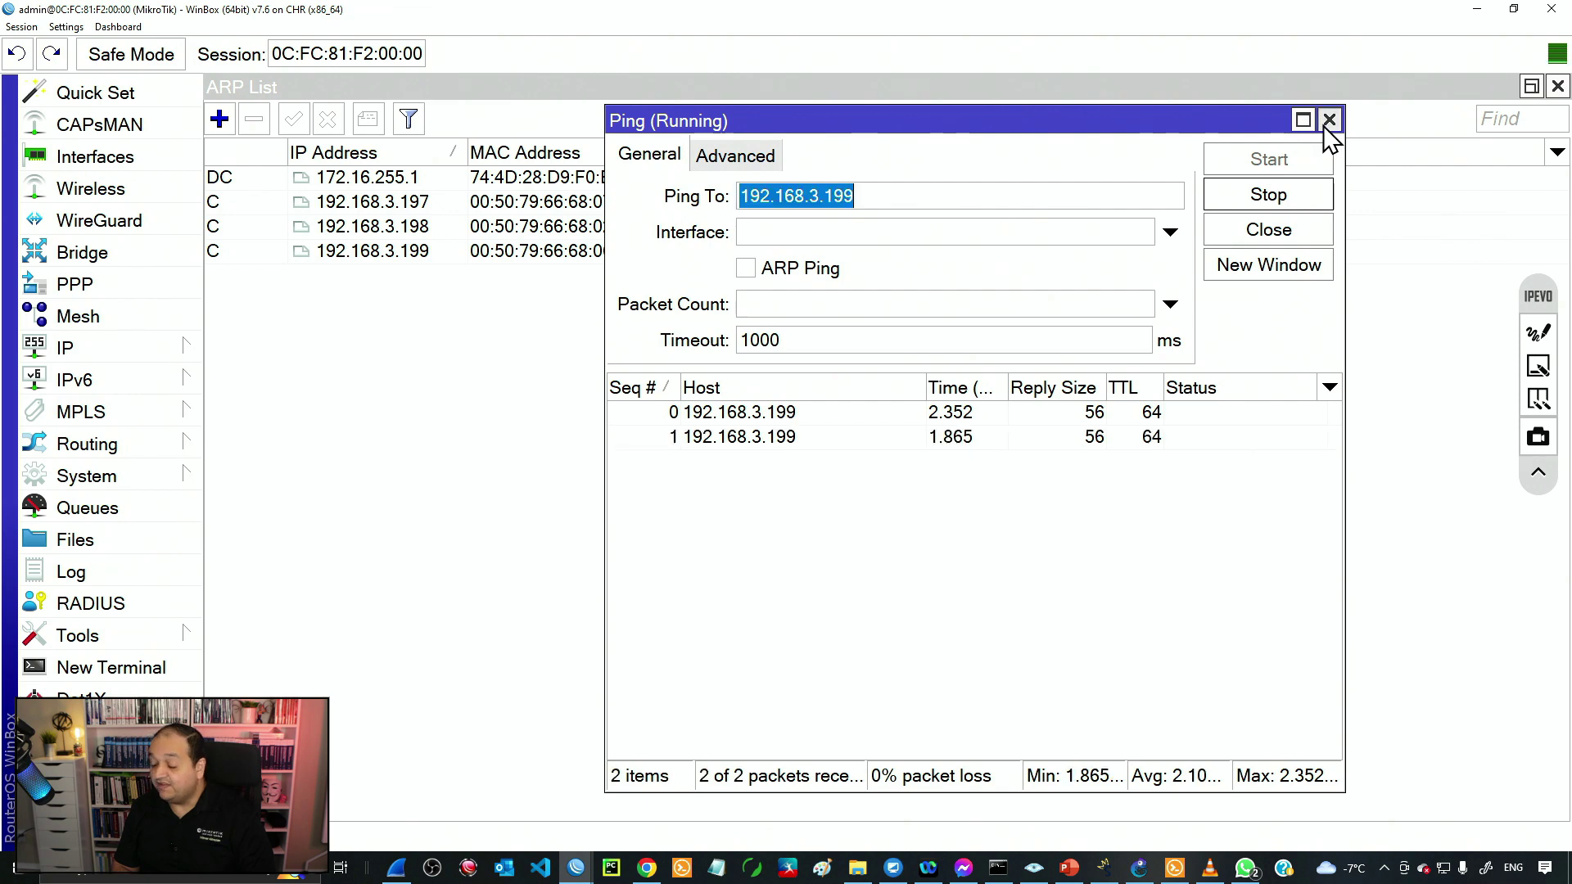
left_click(1328, 121)
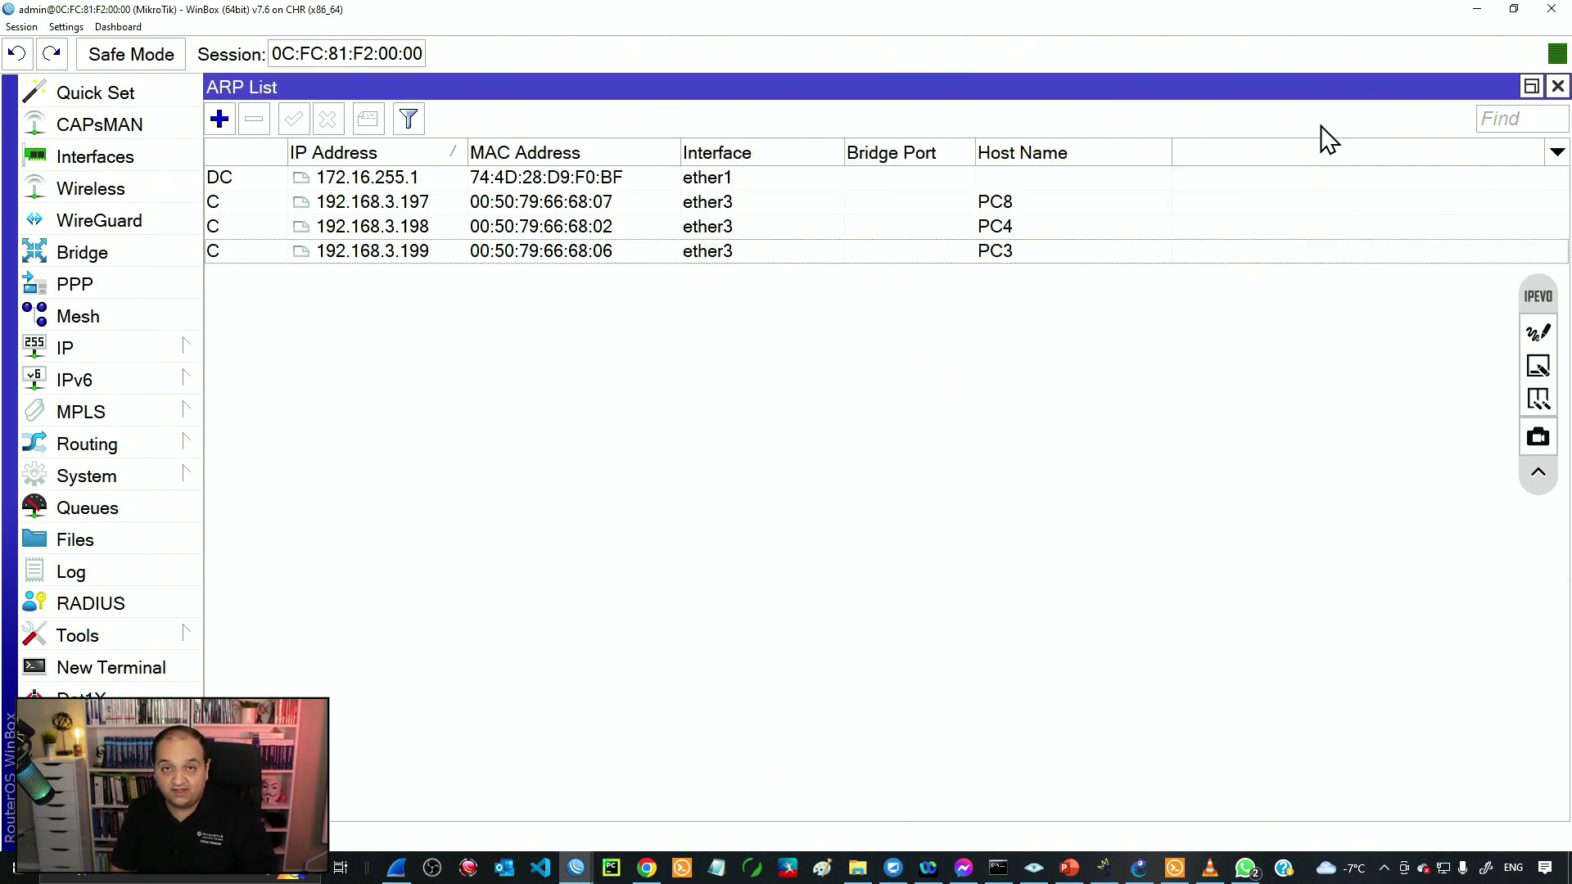
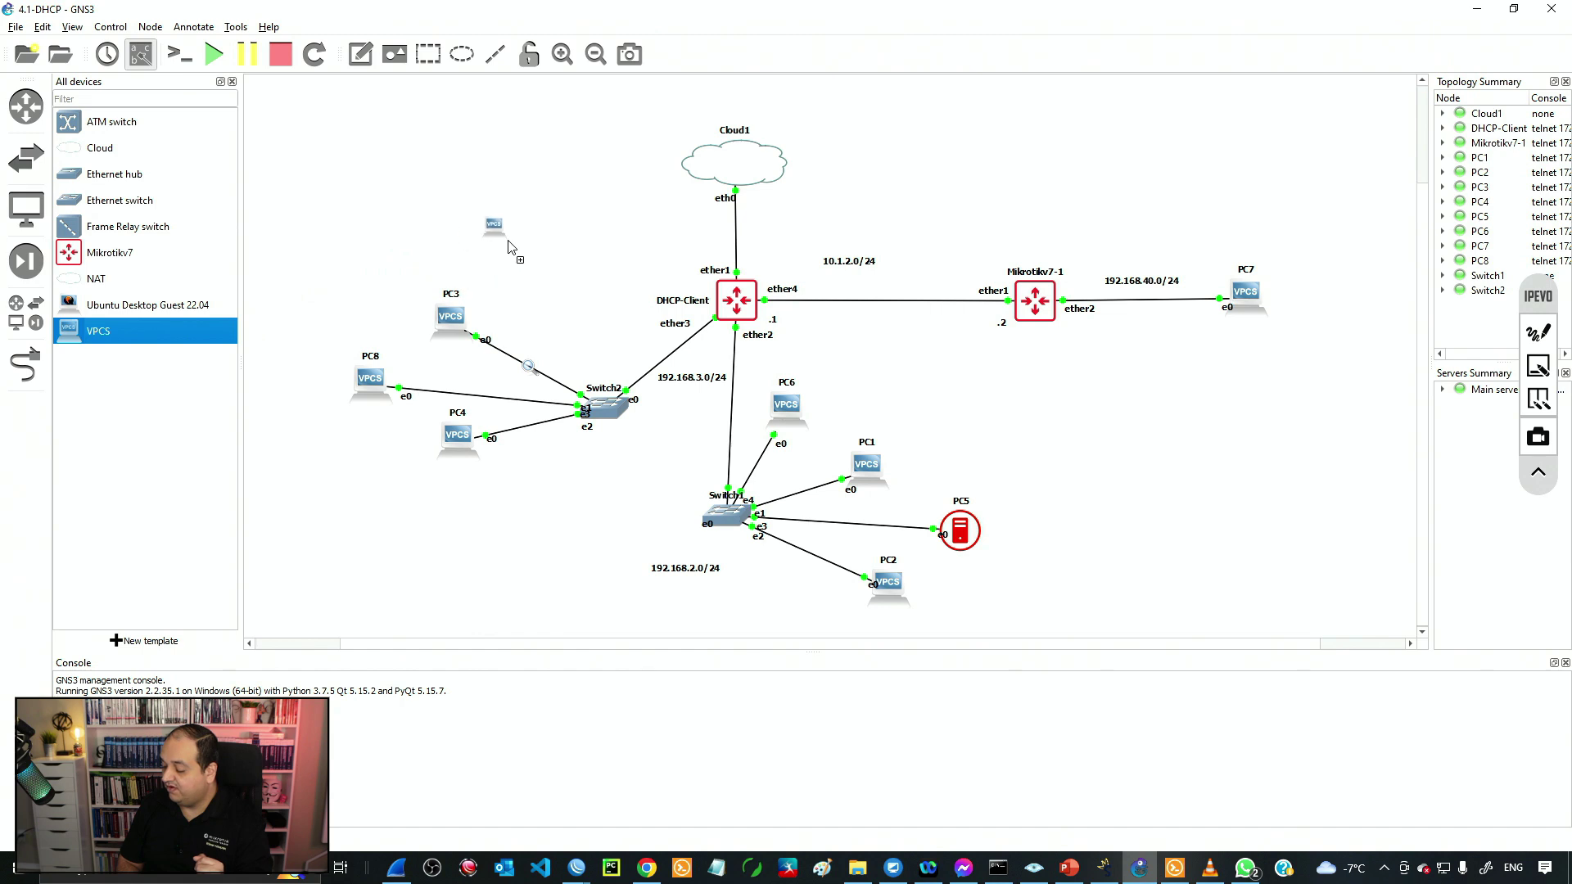
In GNS3, place a new VPCS node above PC3 and link its e0 port to Switch2.
left_click(25, 364)
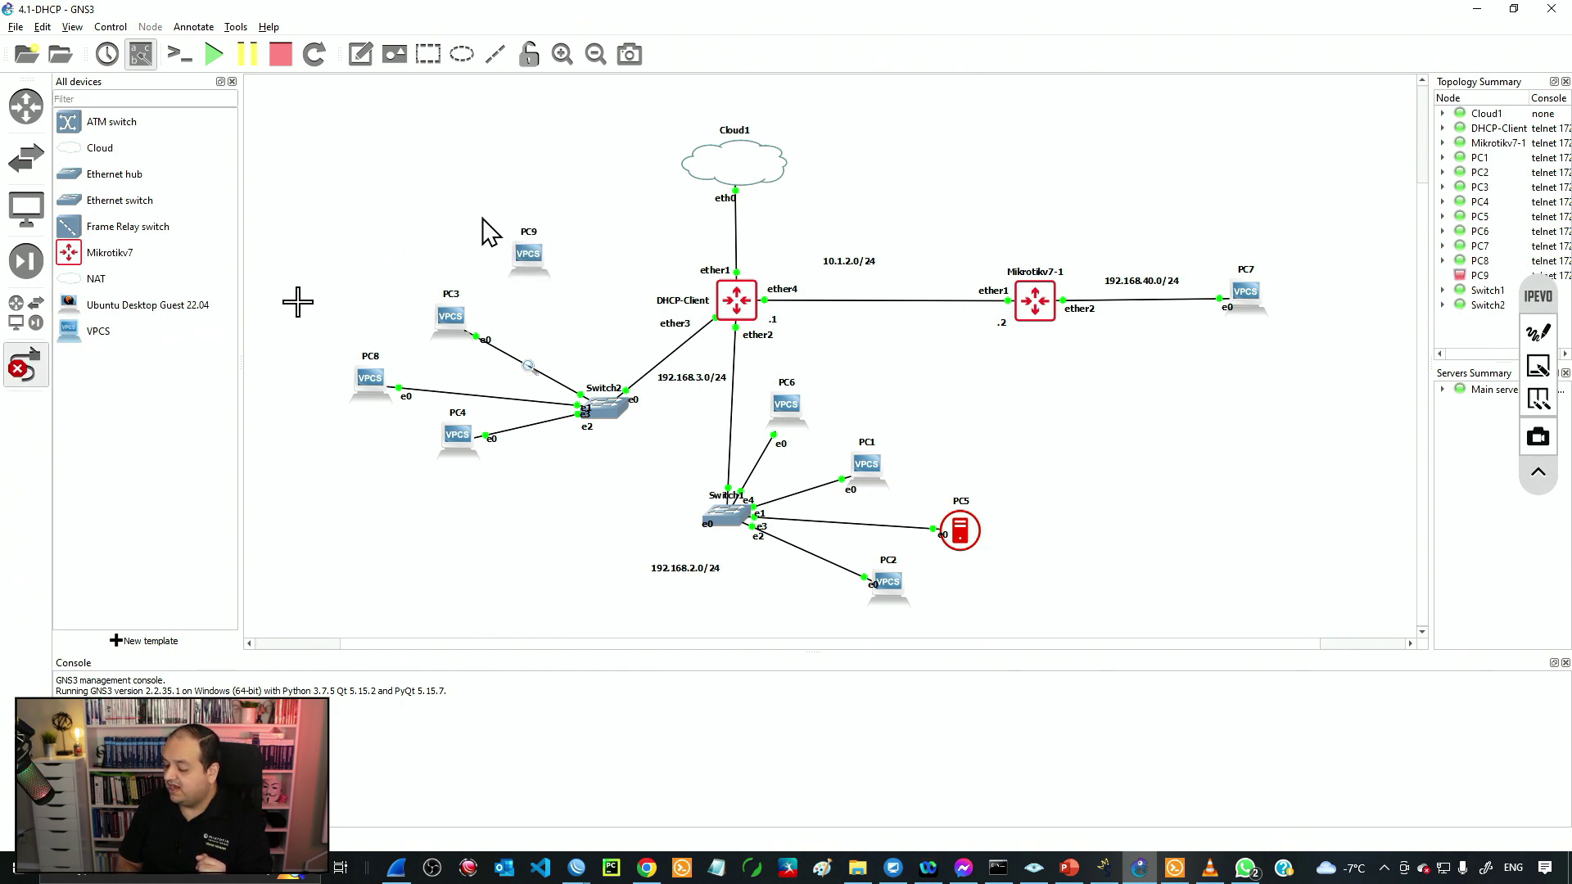
left_click(528, 254)
left_click(578, 269)
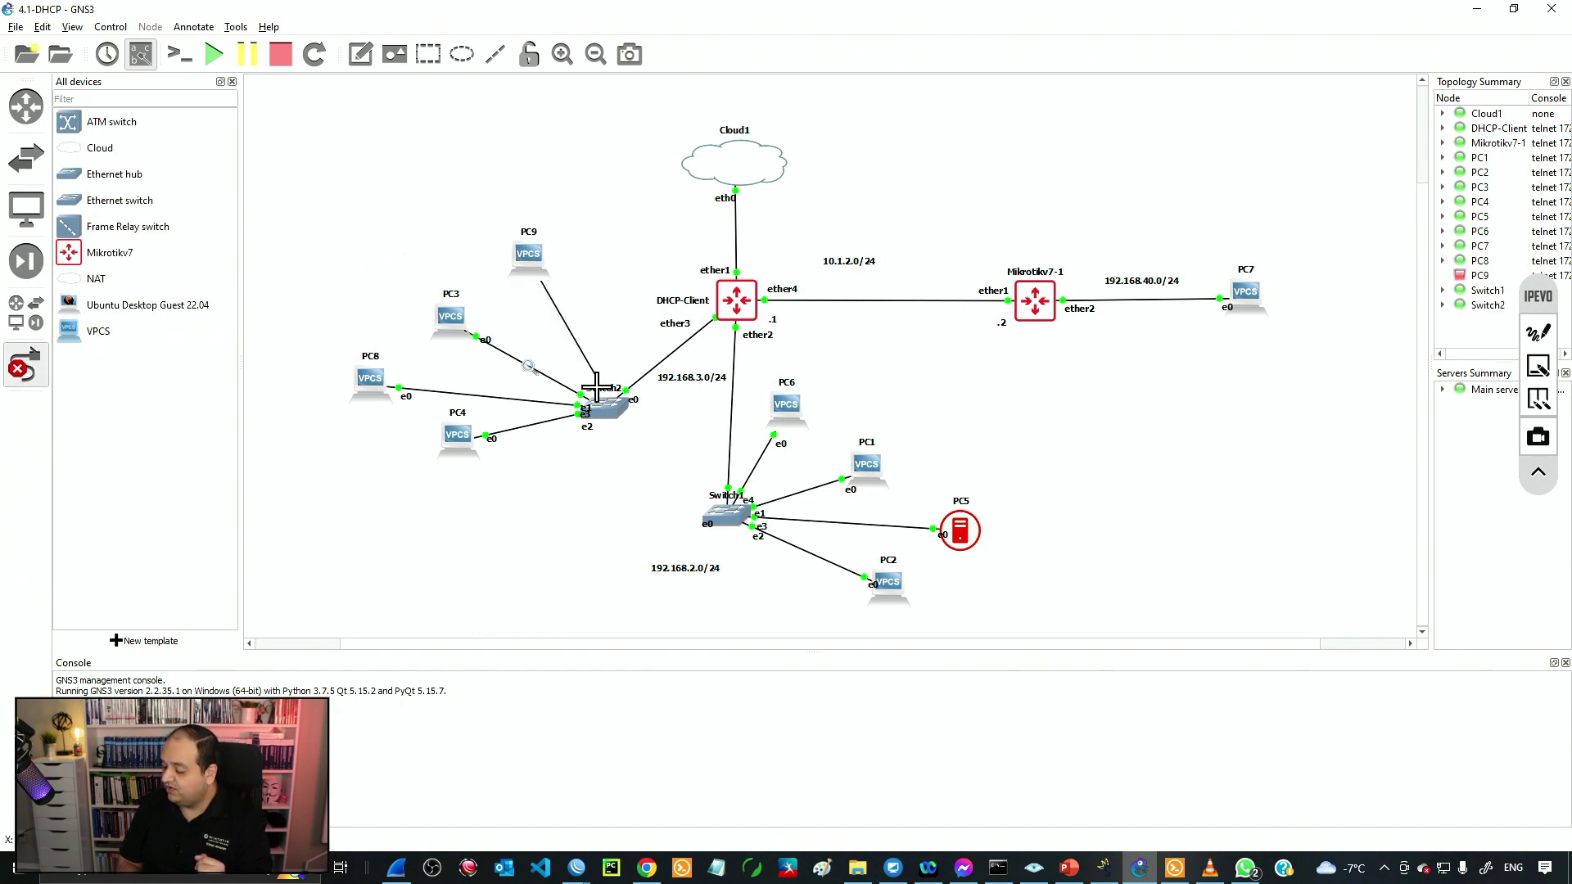
left_click(603, 407)
left_click(479, 414)
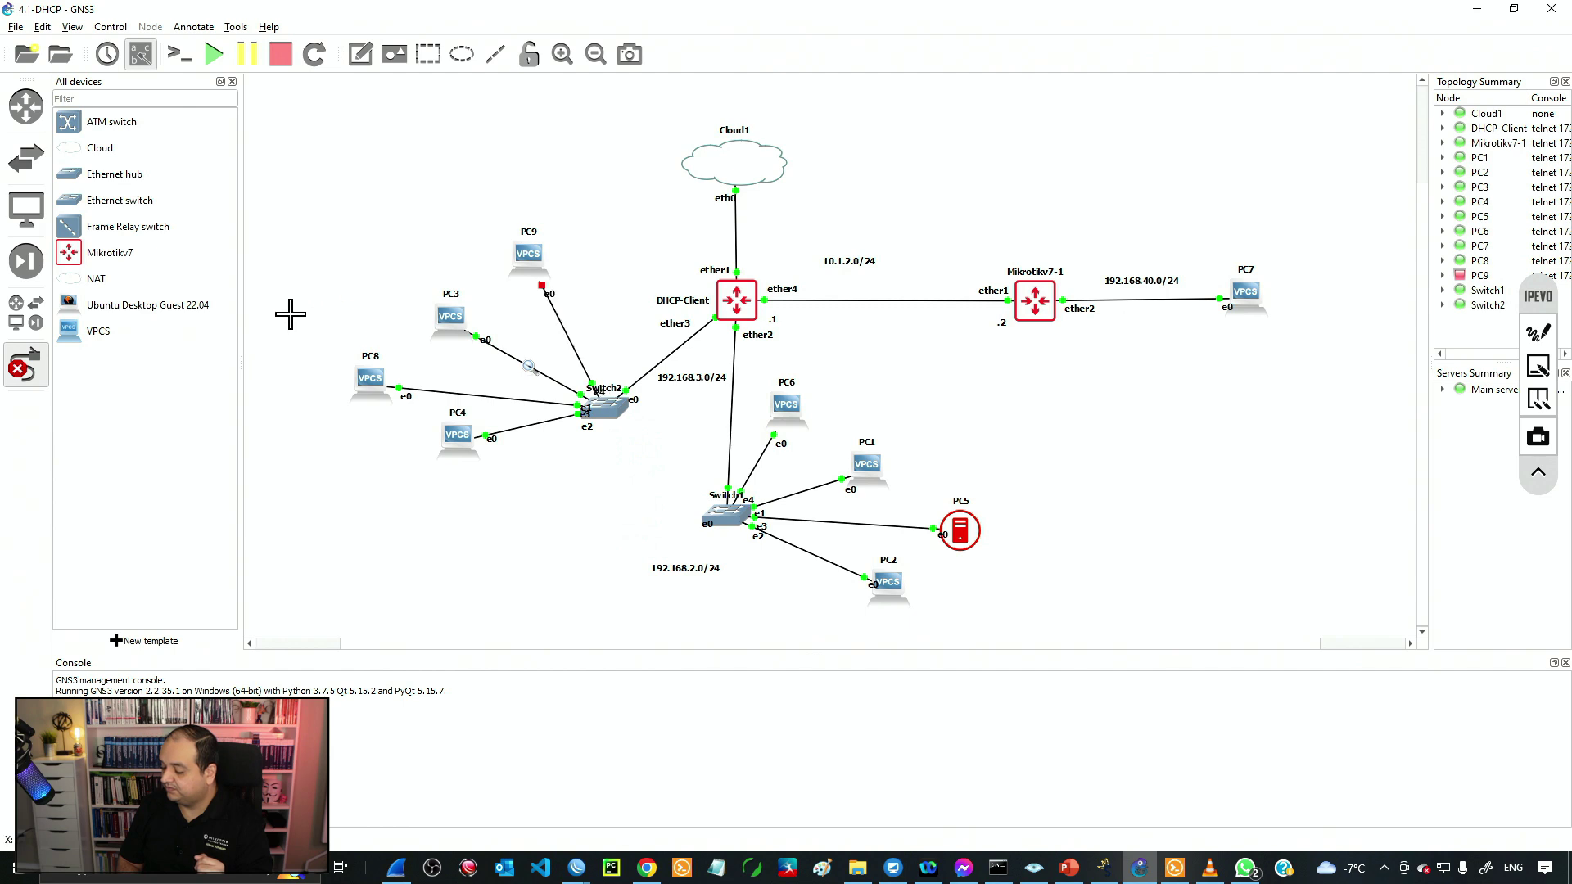
left_click(31, 366)
left_click(231, 81)
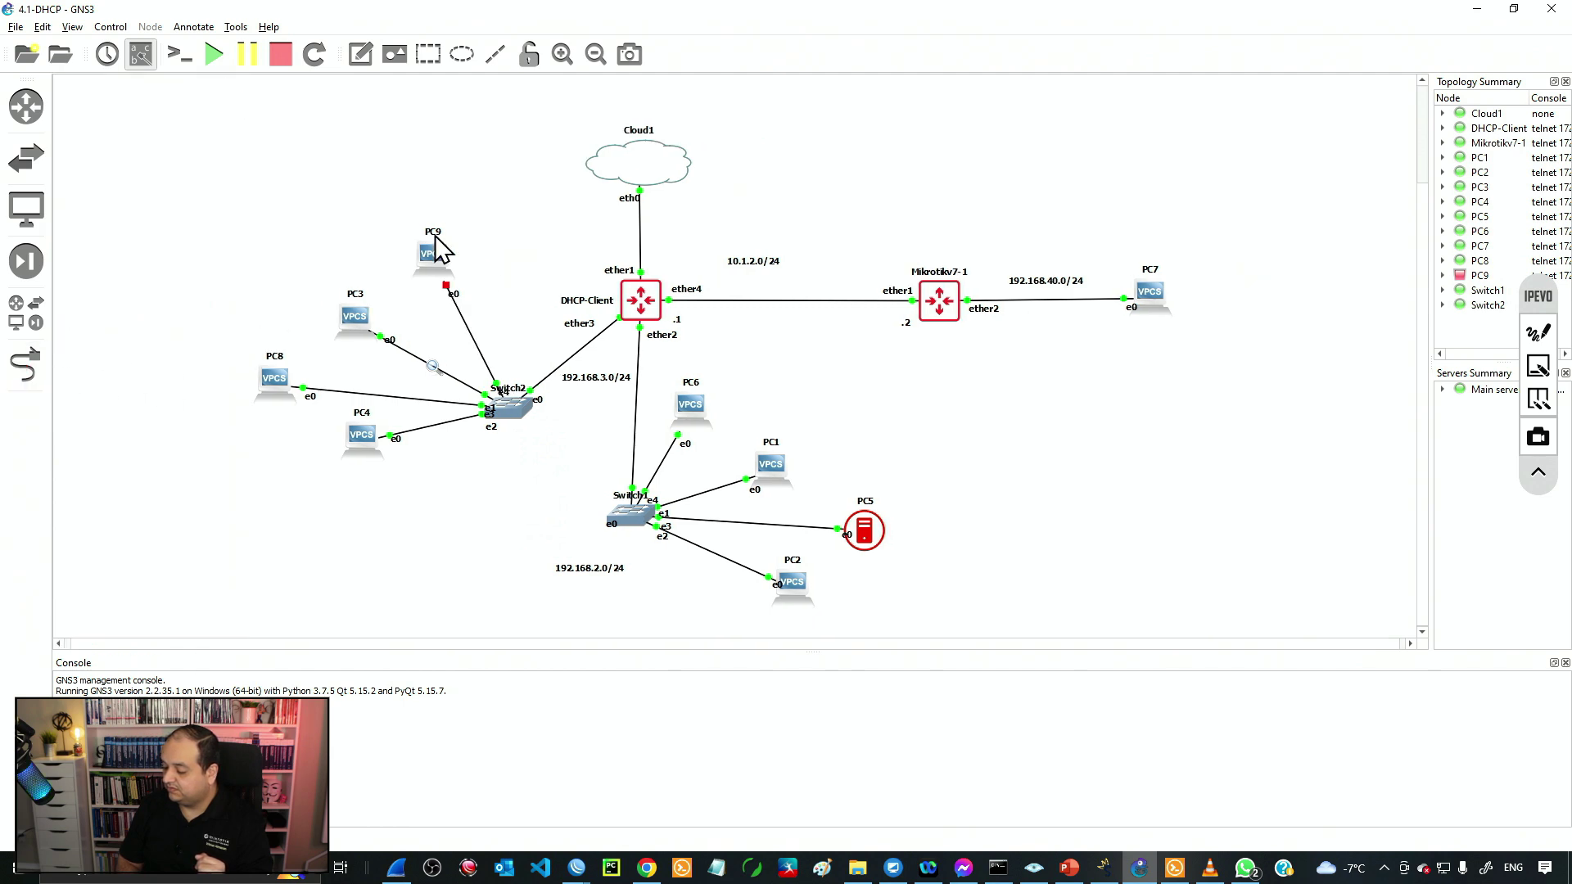
Start the PC9 node and open its console.
right_click(429, 254)
left_click(472, 302)
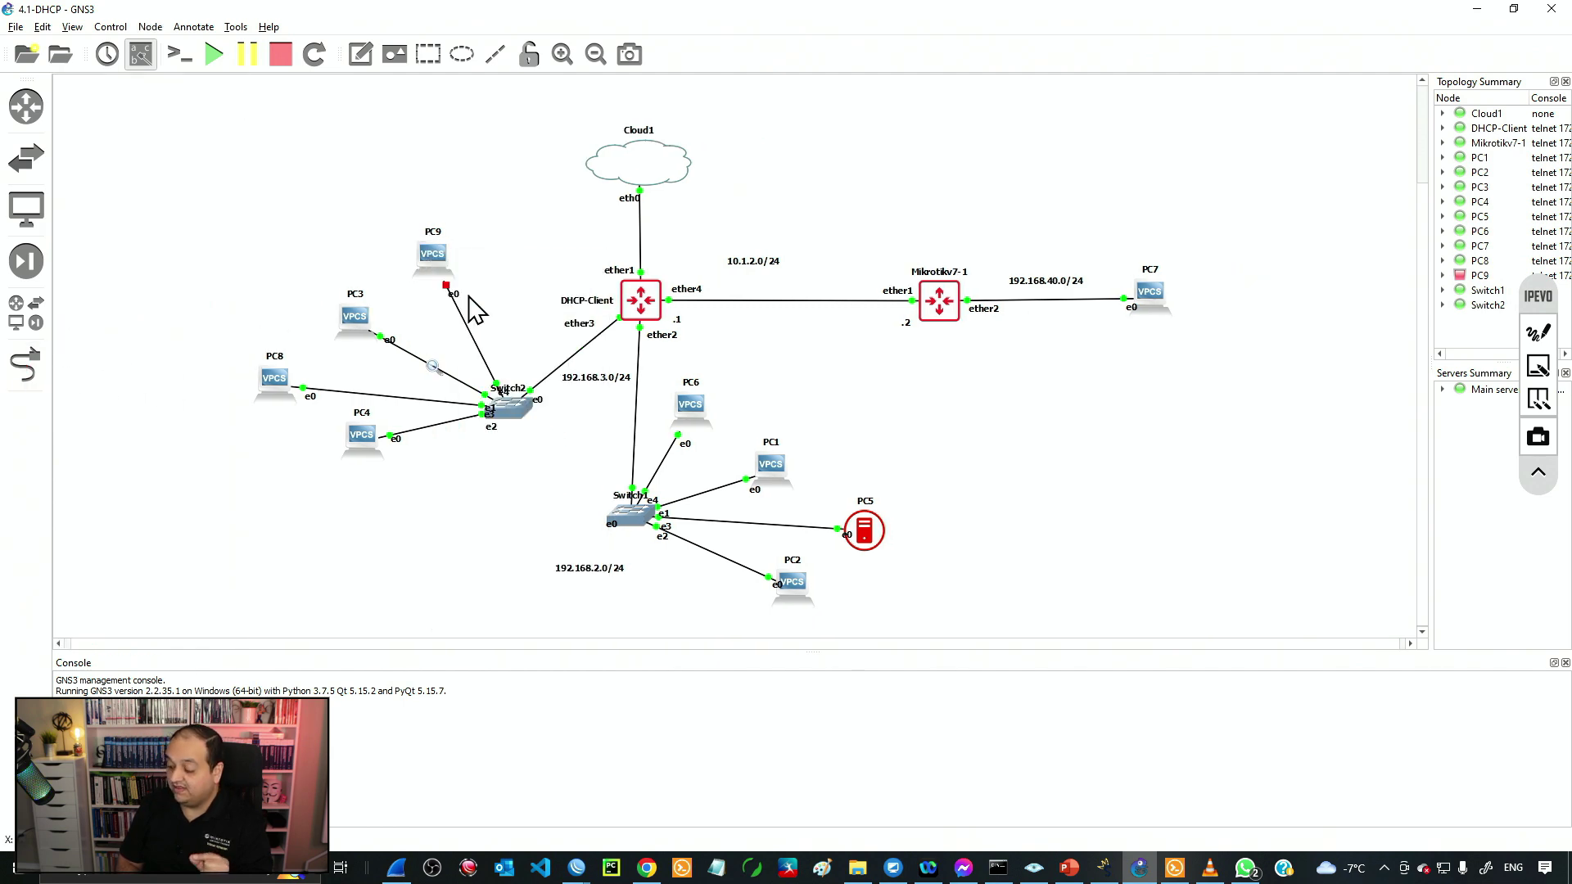
right_click(429, 254)
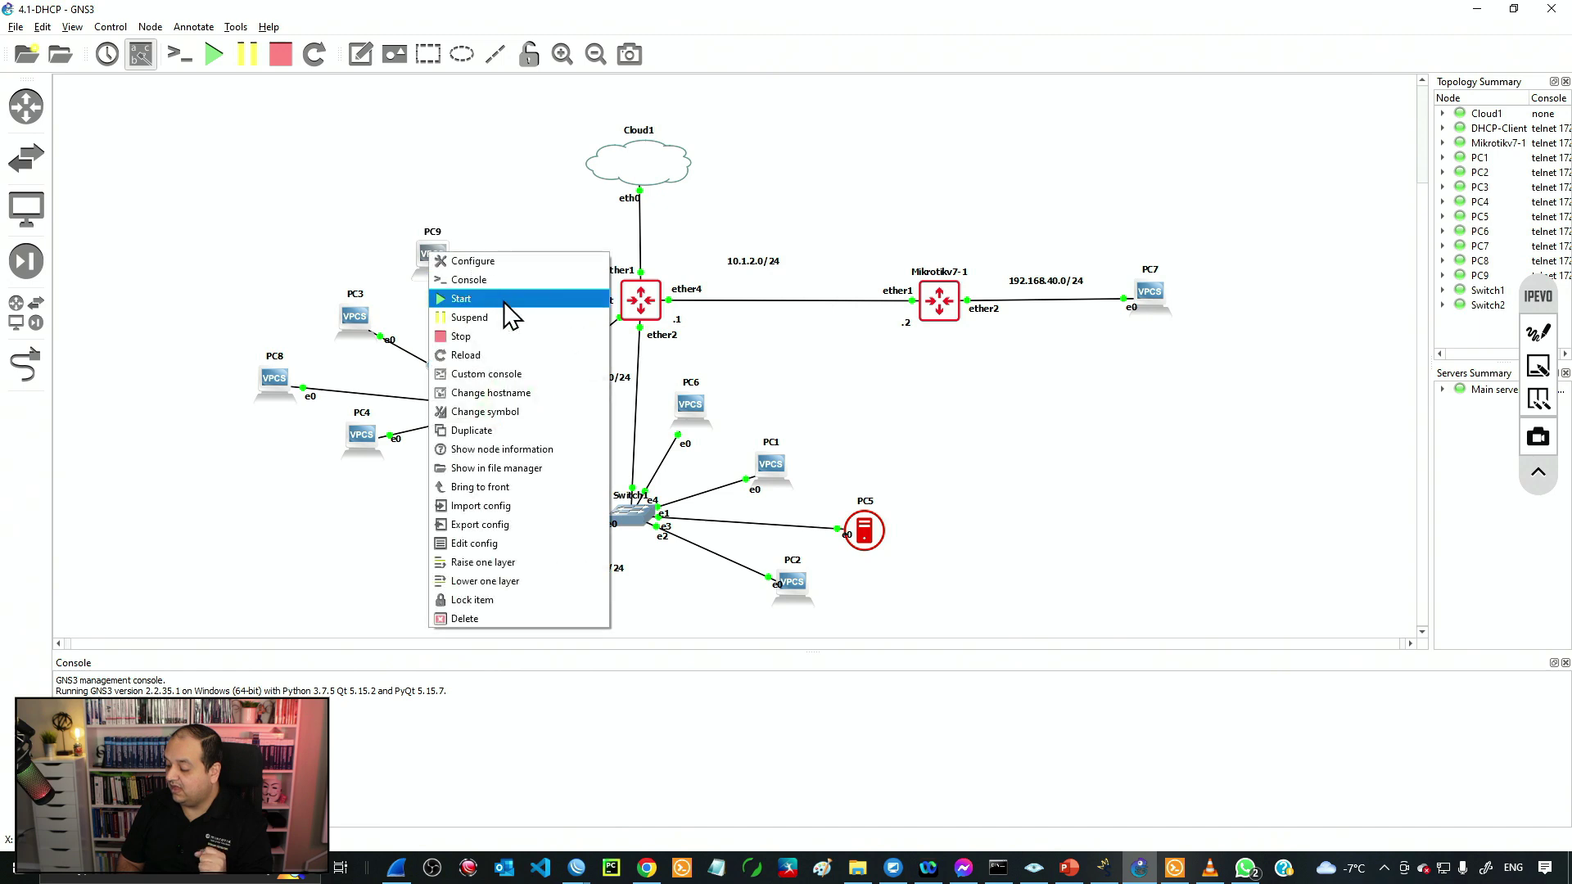
left_click(491, 297)
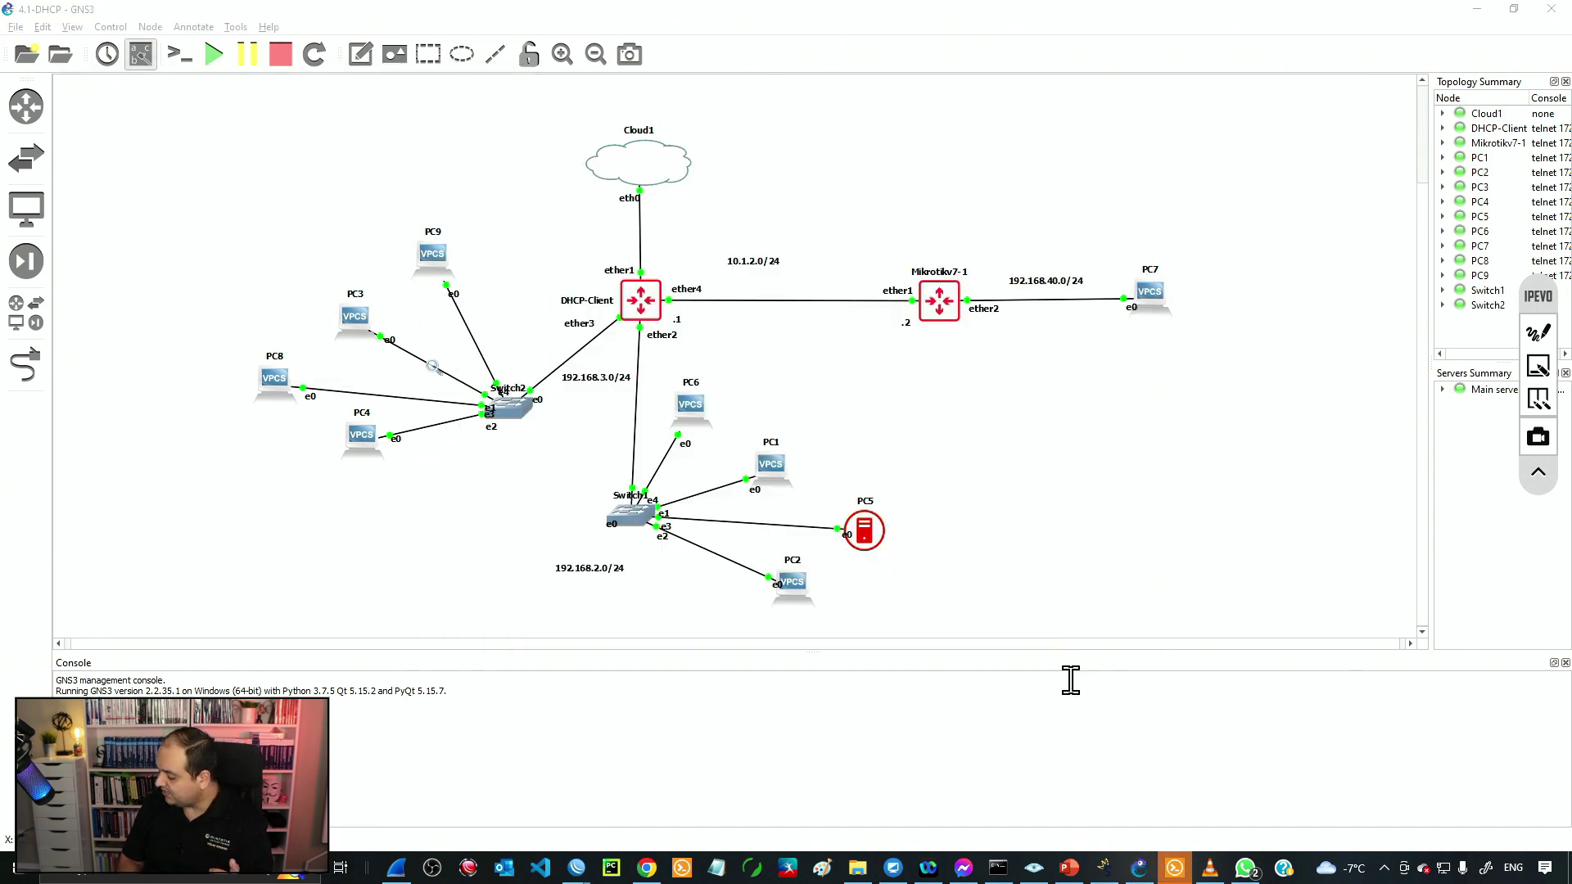
Request an IP address for PC9 with the command ip dhcp and highlight the assigned address.
left_click(1184, 871)
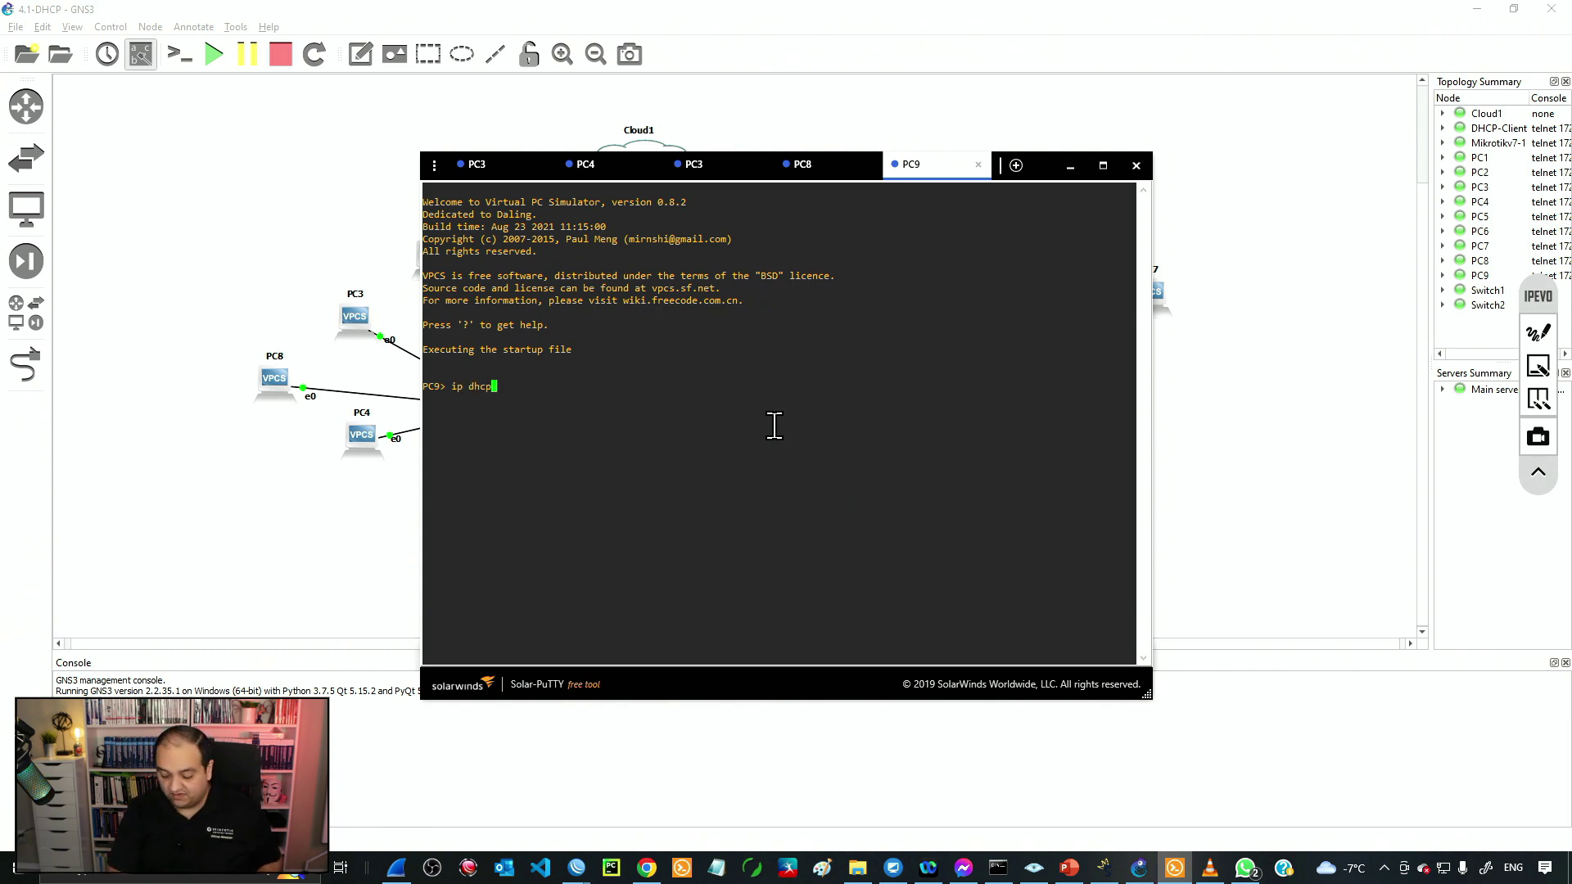
key("Return")
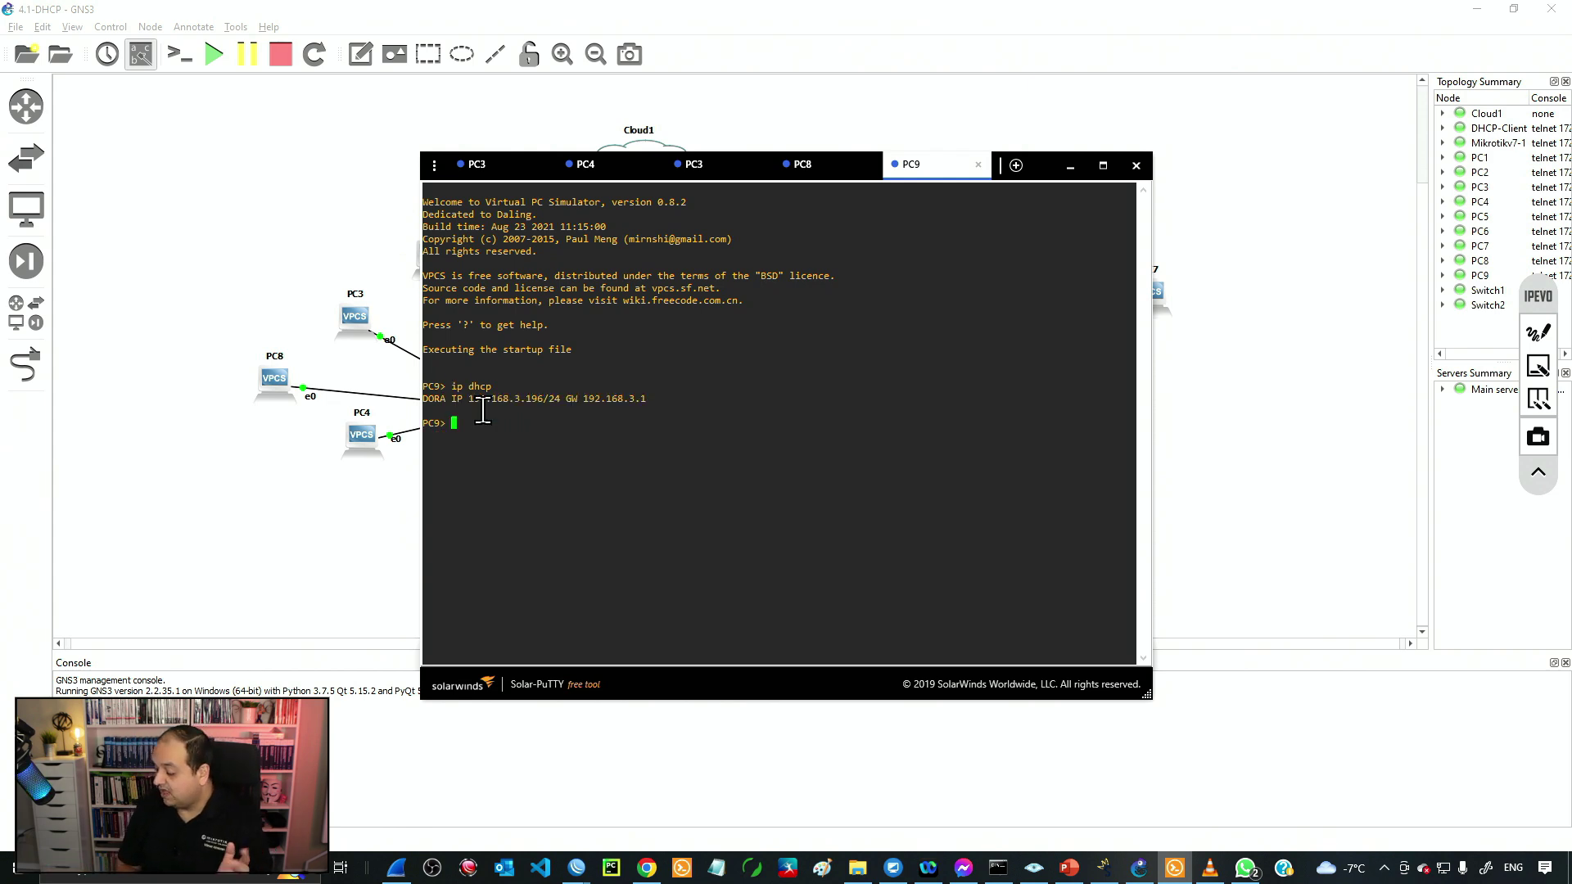
left_click_drag(469, 400, 543, 400)
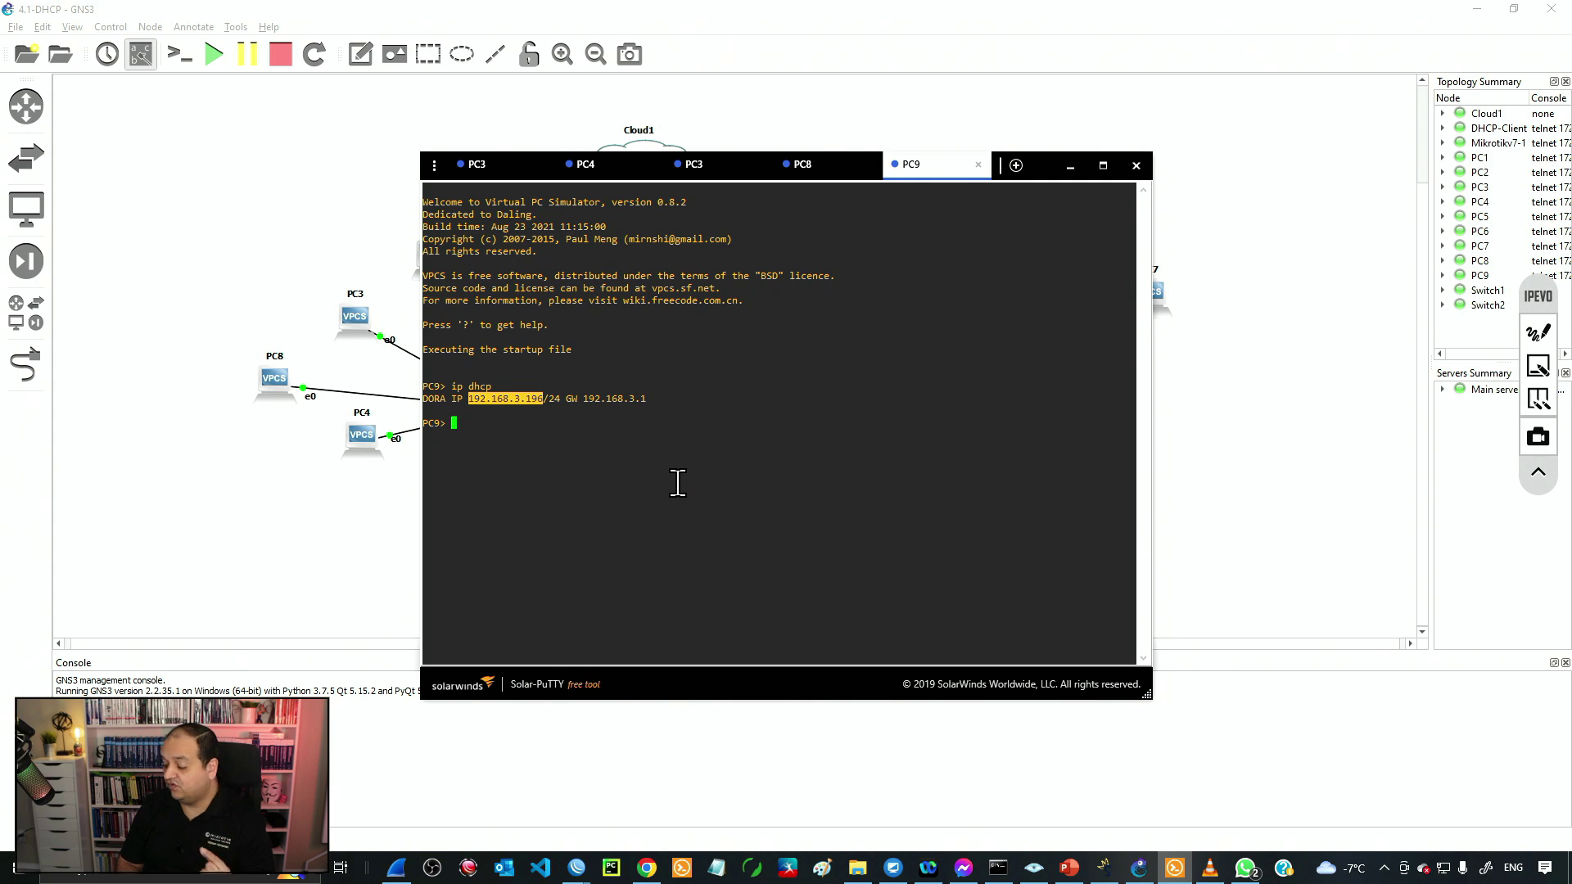
Ping 8.8.8.8 from PC9's console.
left_click(632, 434)
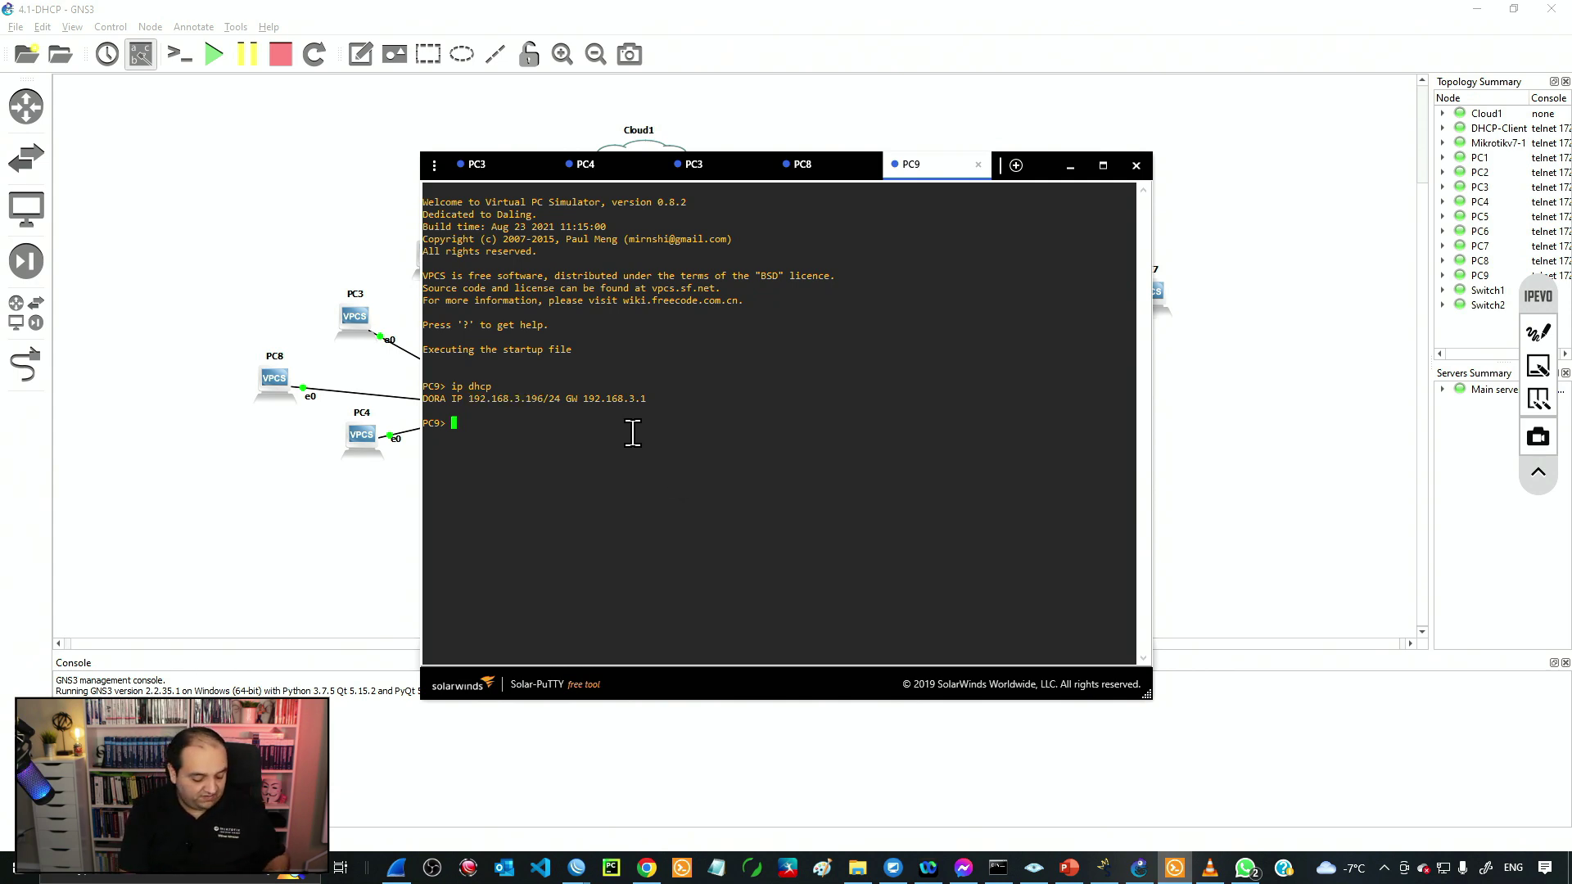
type("ping 192.16")
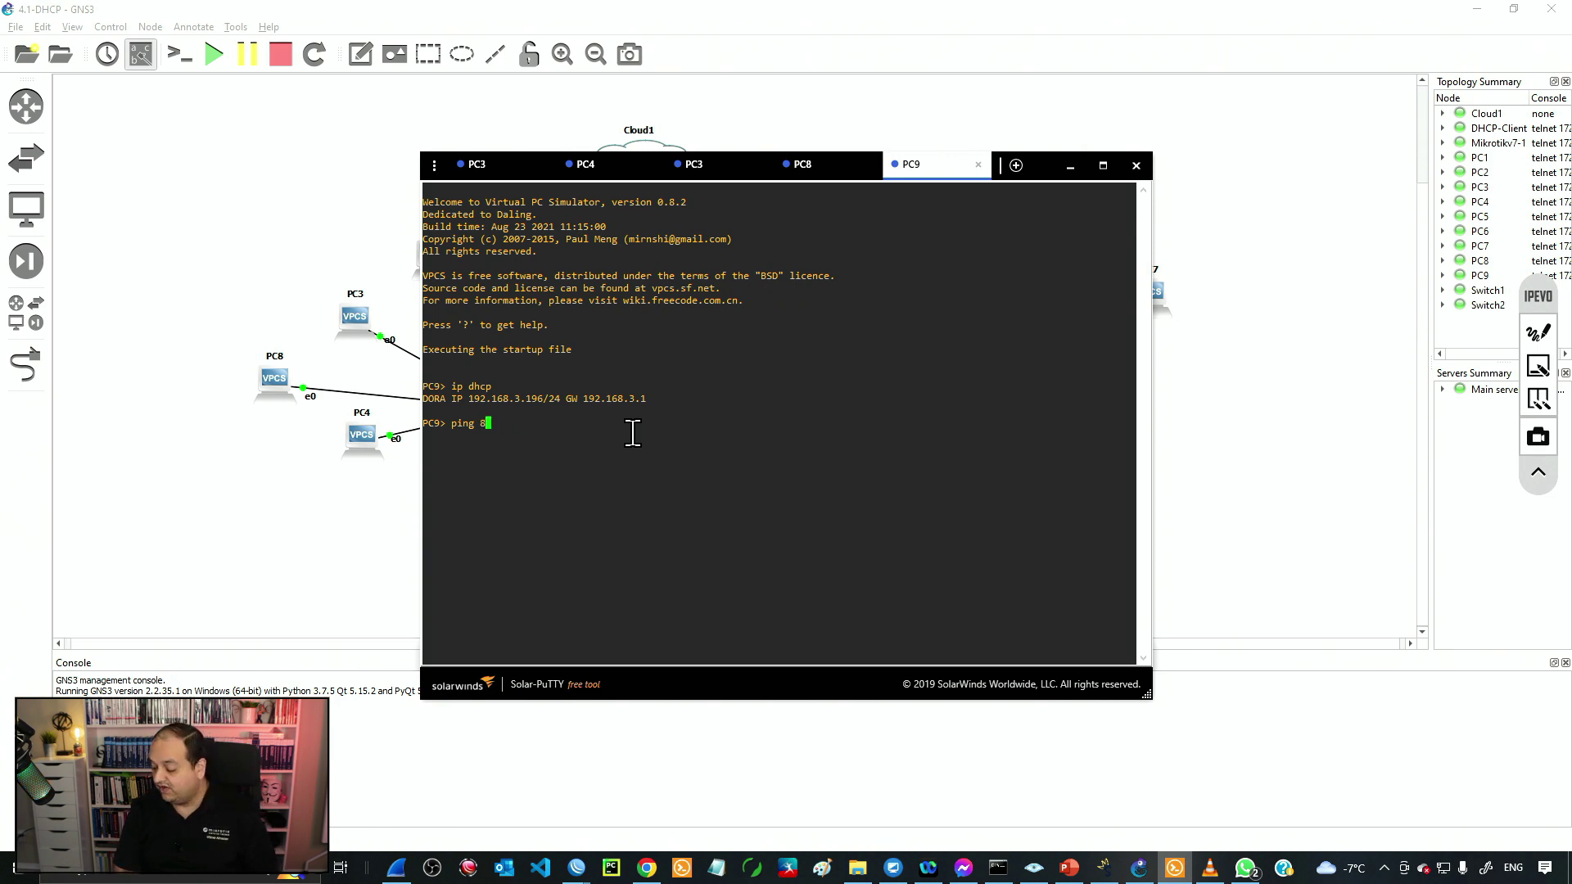
key("Return")
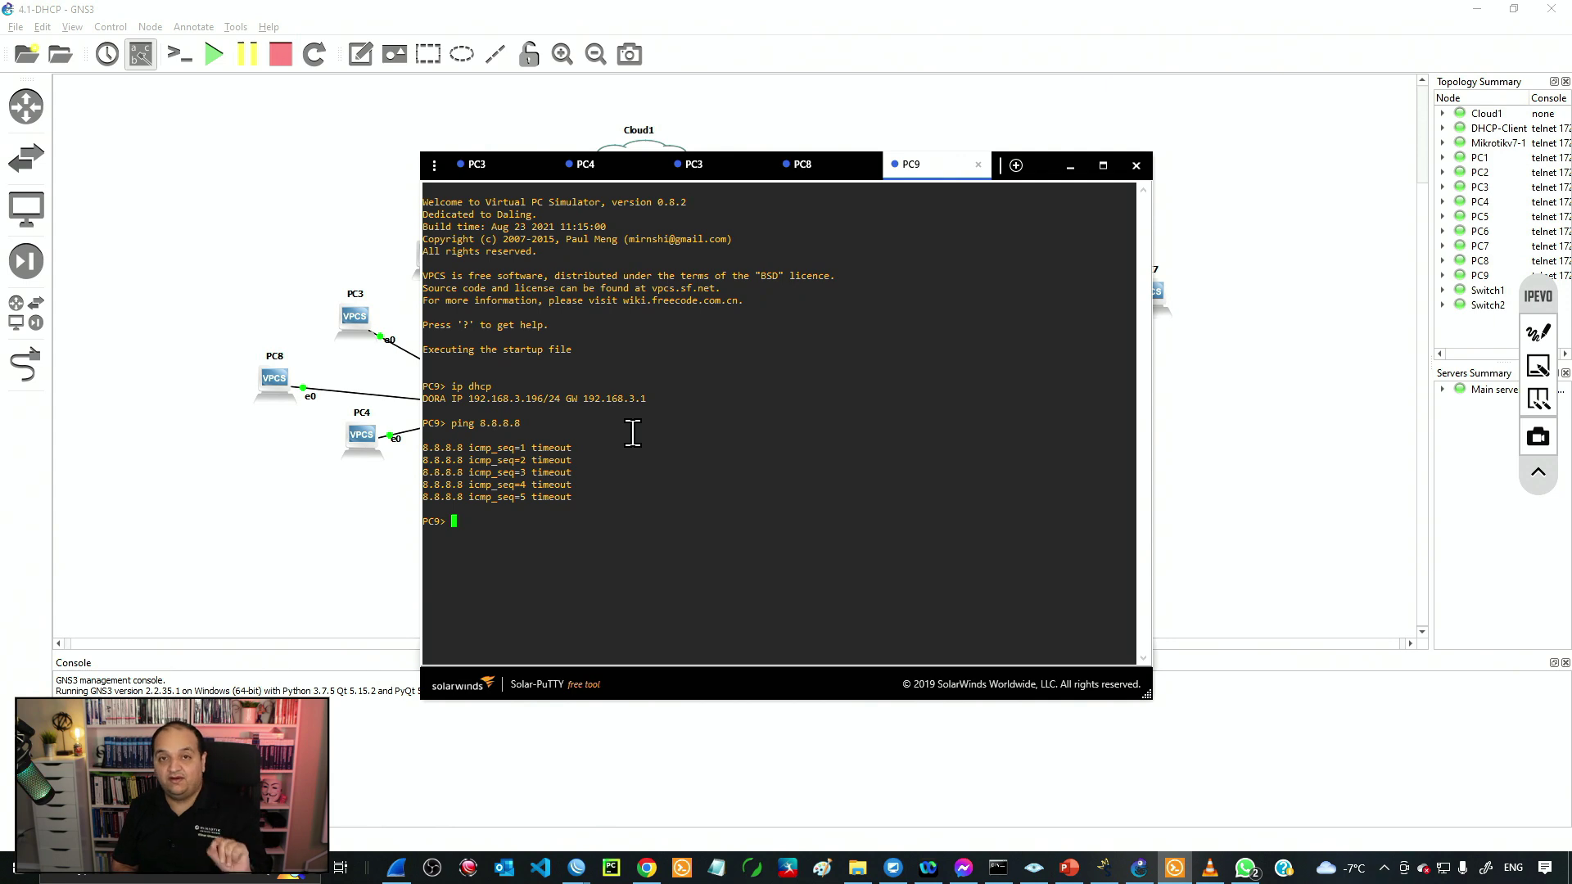
Switch to the router's WinBox session and check the ARP mode in the settings of interface ether3.
left_click(583, 872)
left_click(651, 804)
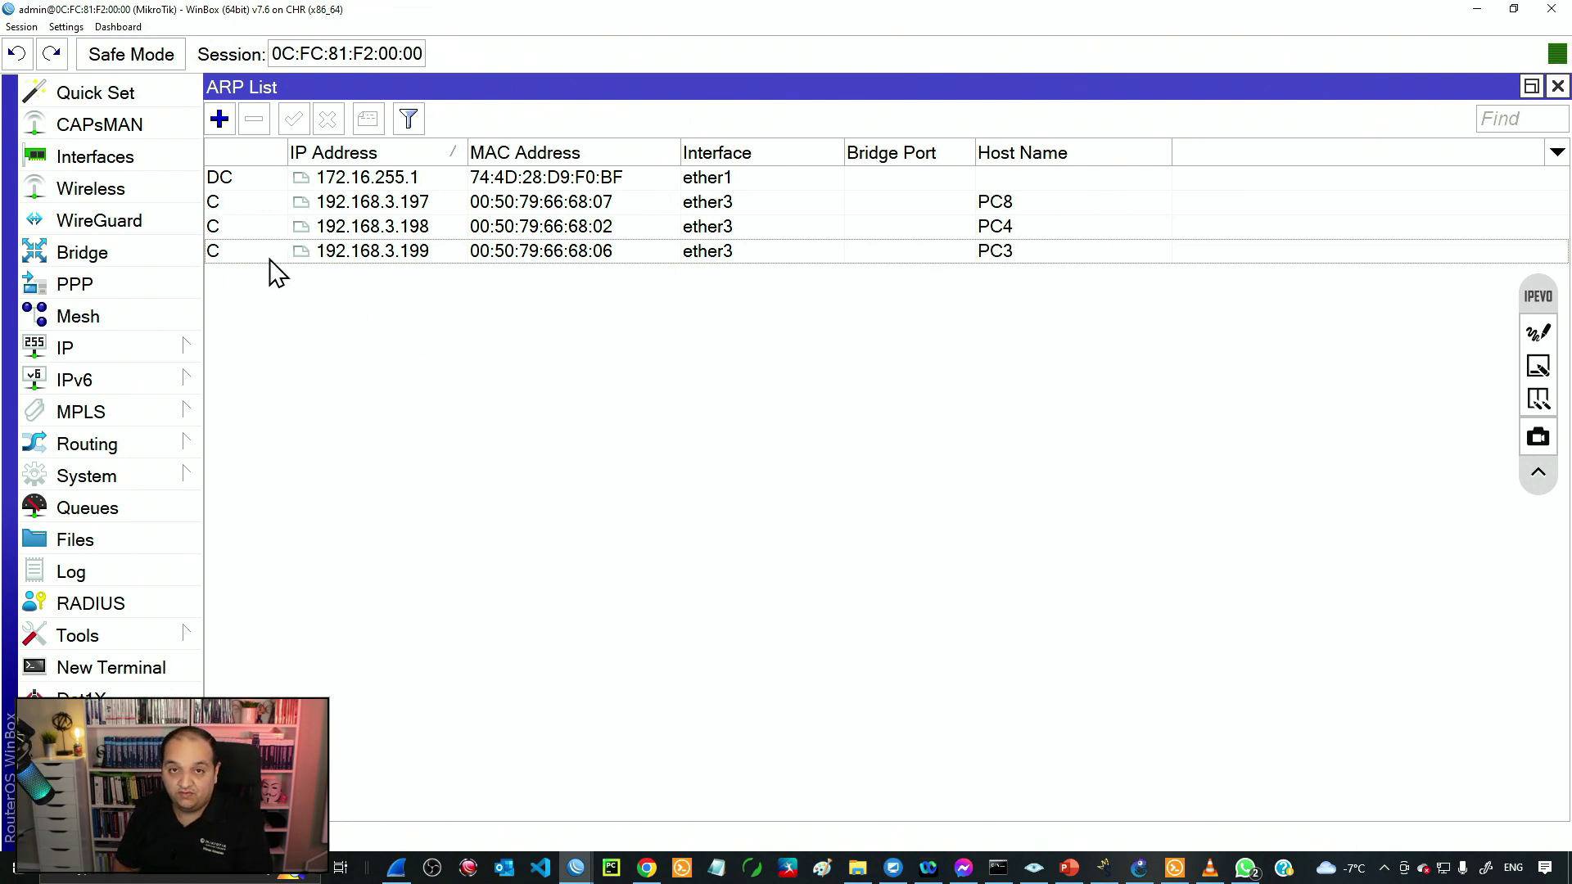
left_click(168, 157)
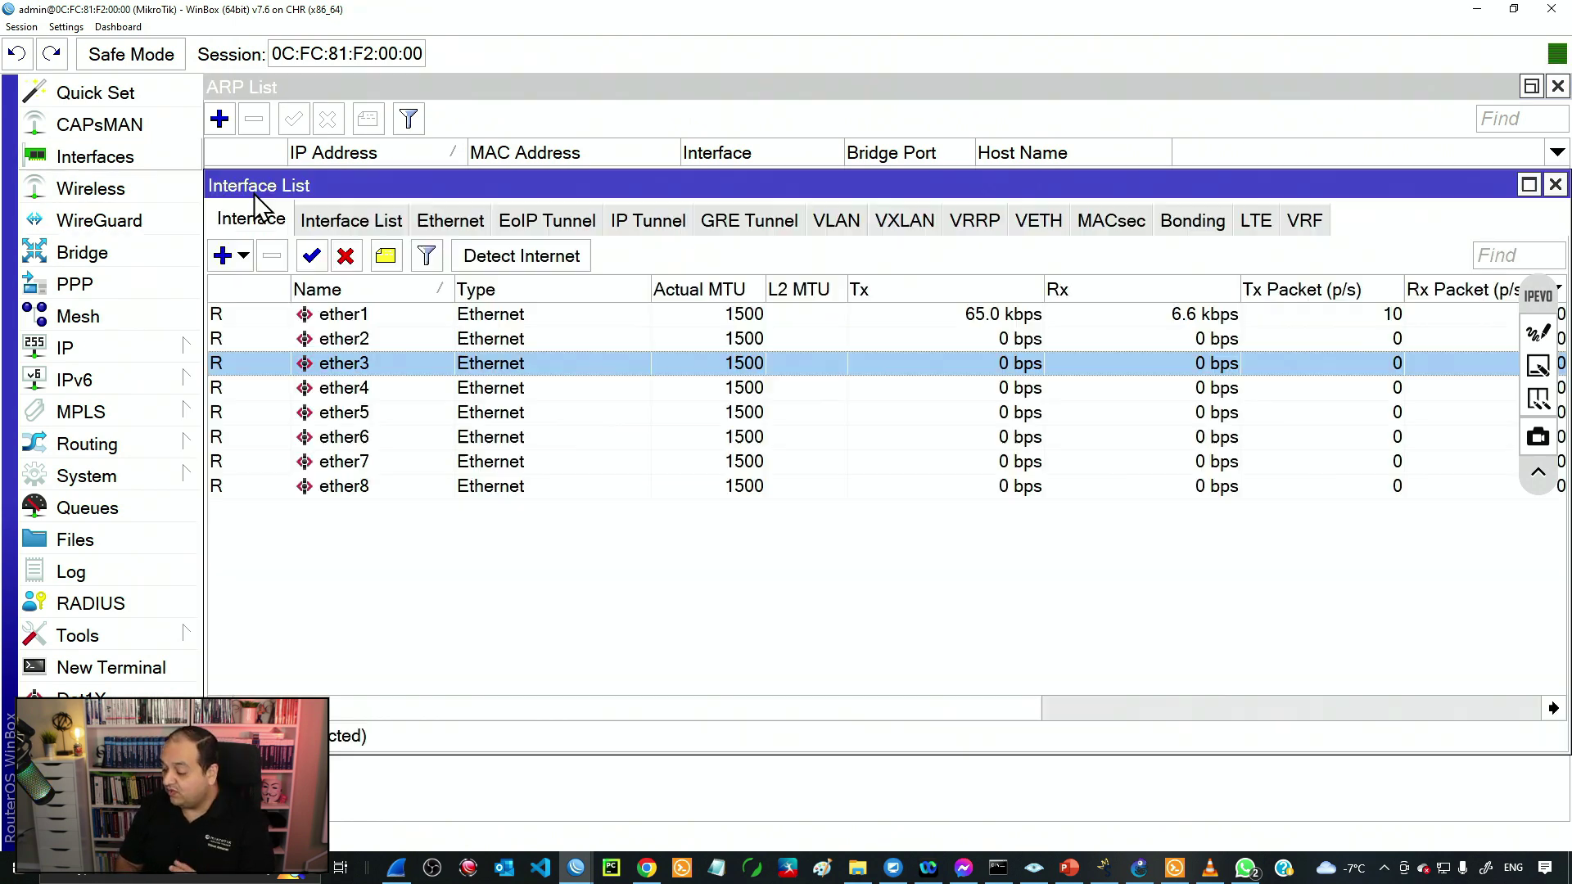
double_click(394, 368)
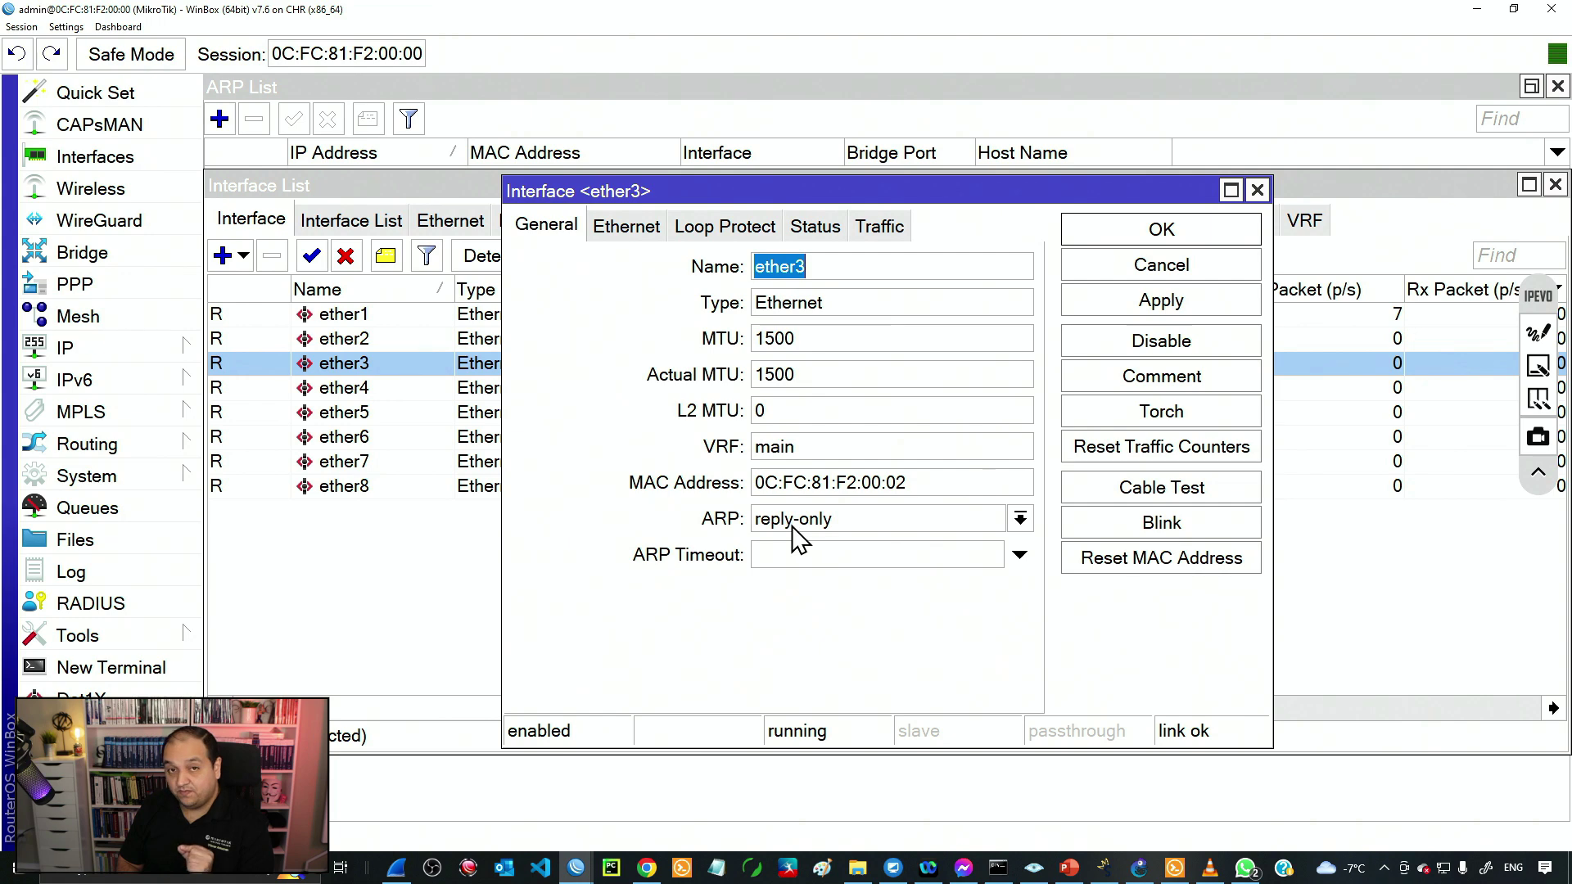
left_click(1258, 192)
Return to PC9's console, ping 192.168.3.199, stop the ping, and put the console away.
left_click(1139, 868)
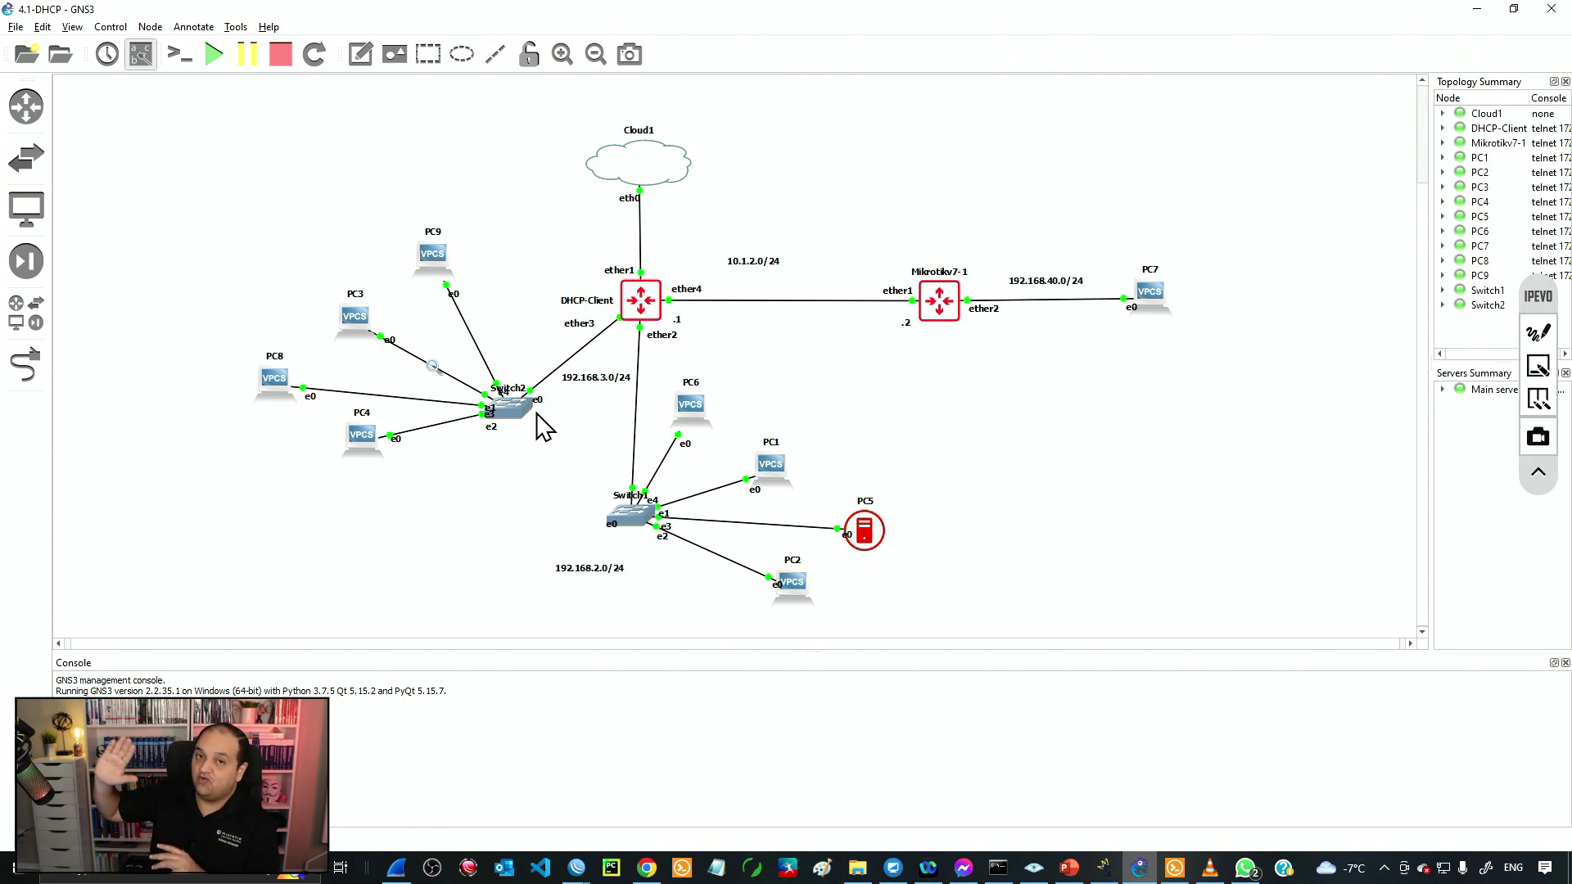
left_click(1176, 869)
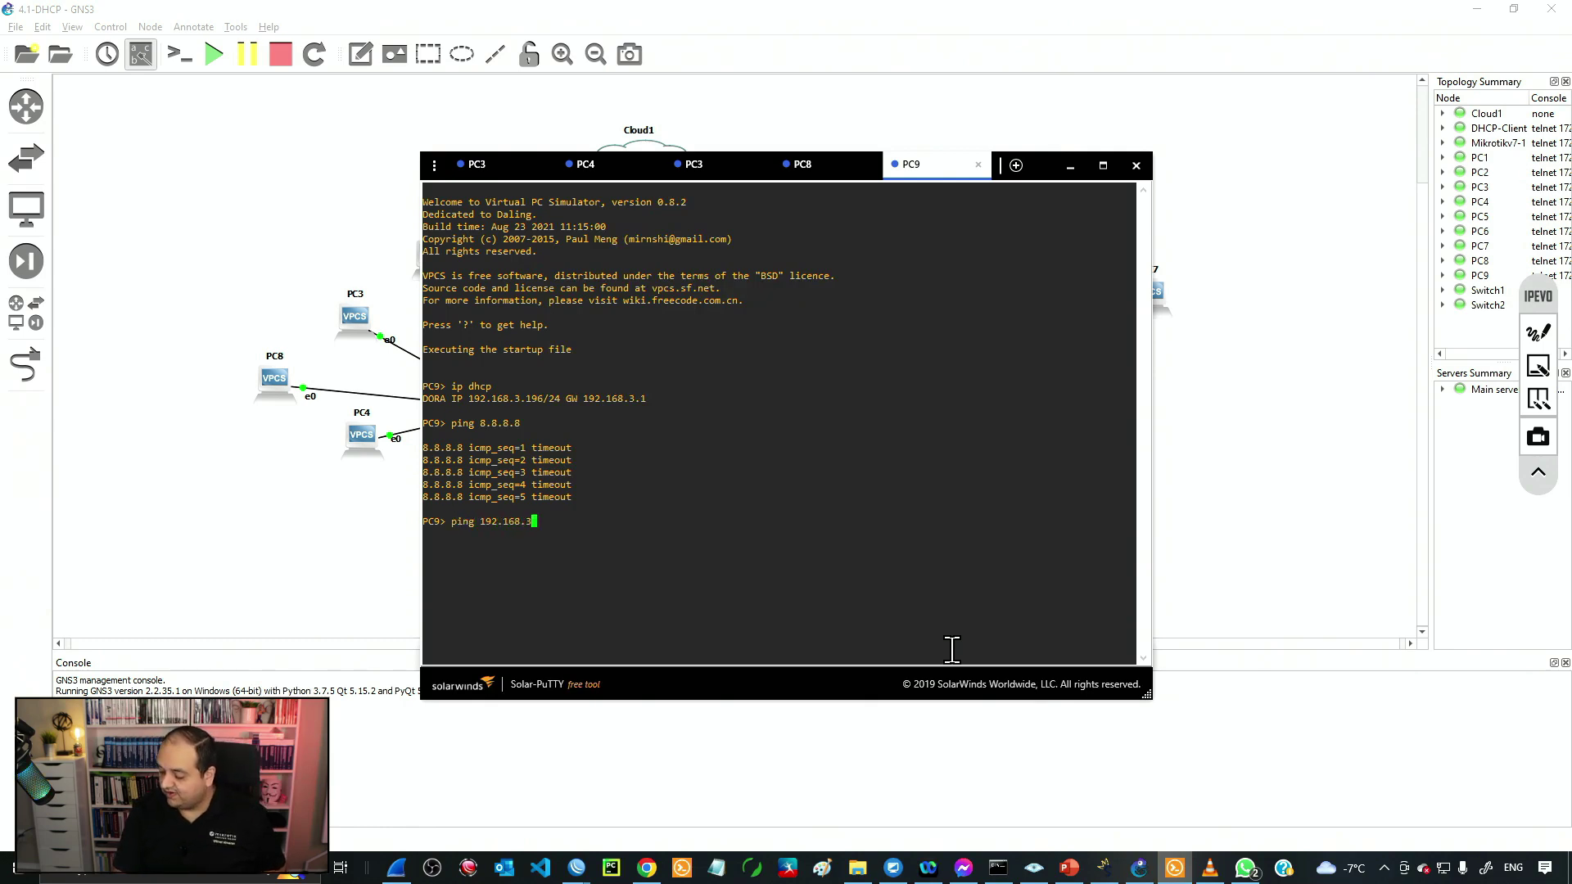
key("Return")
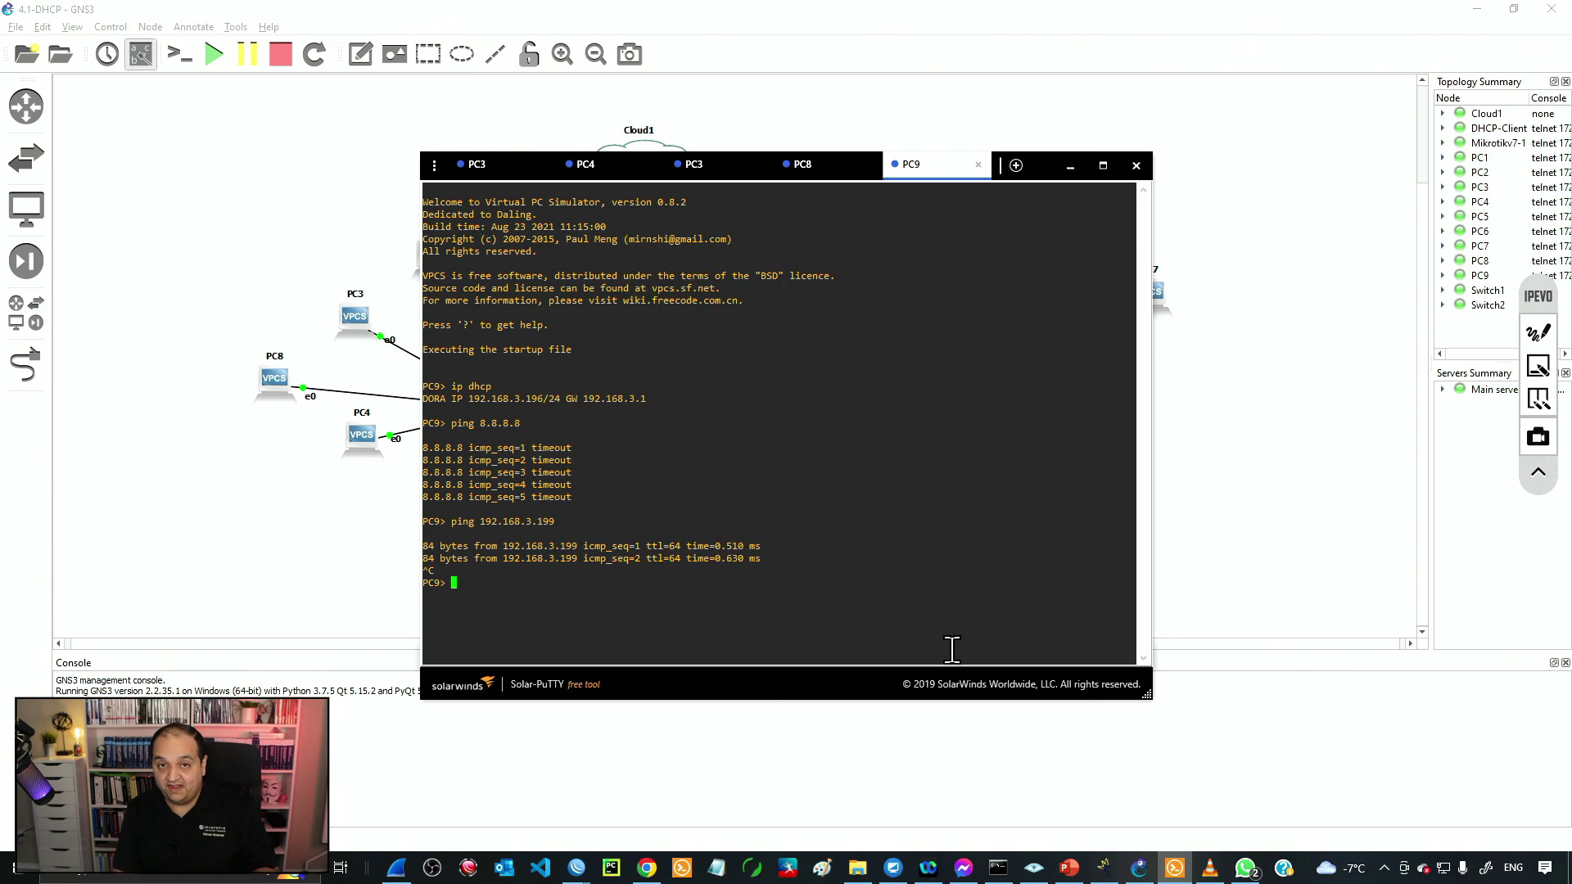
left_click(1070, 170)
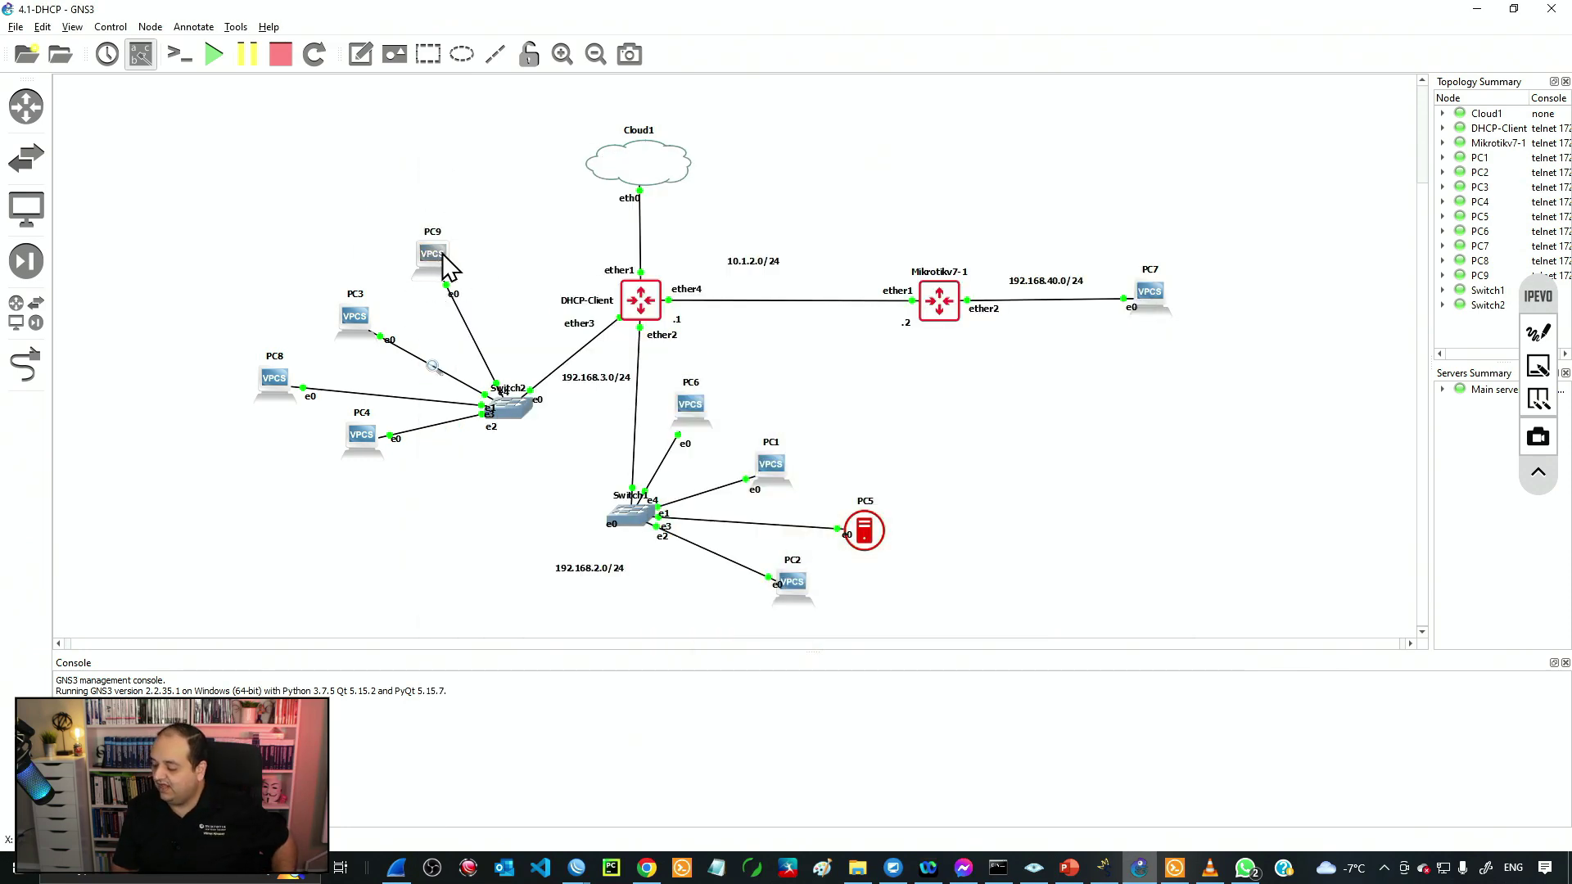
left_click(524, 413)
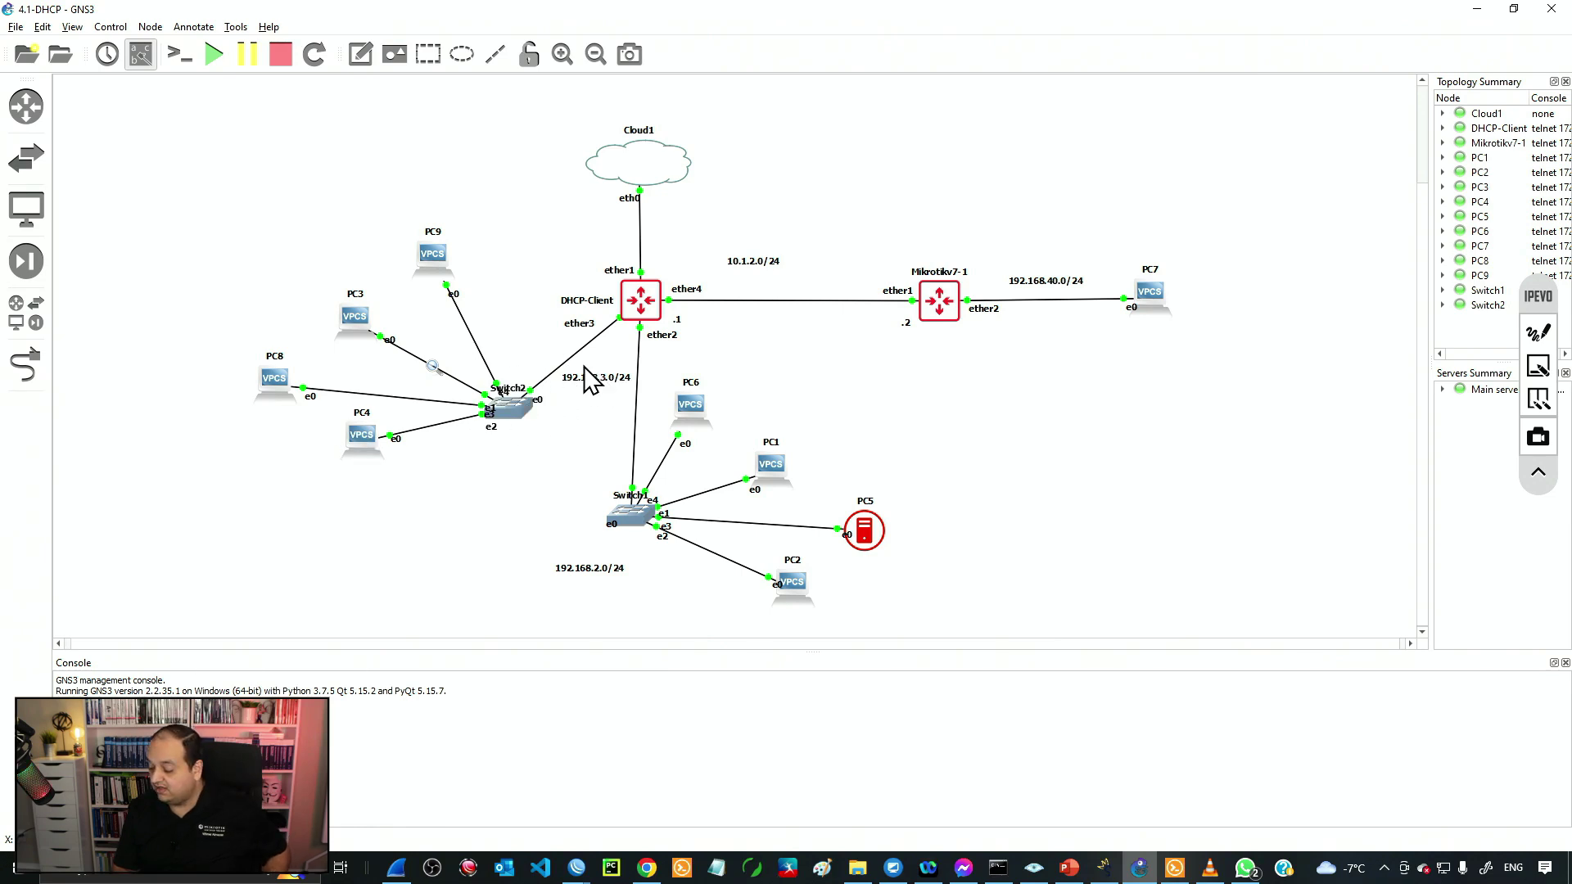
mouse_move(650, 332)
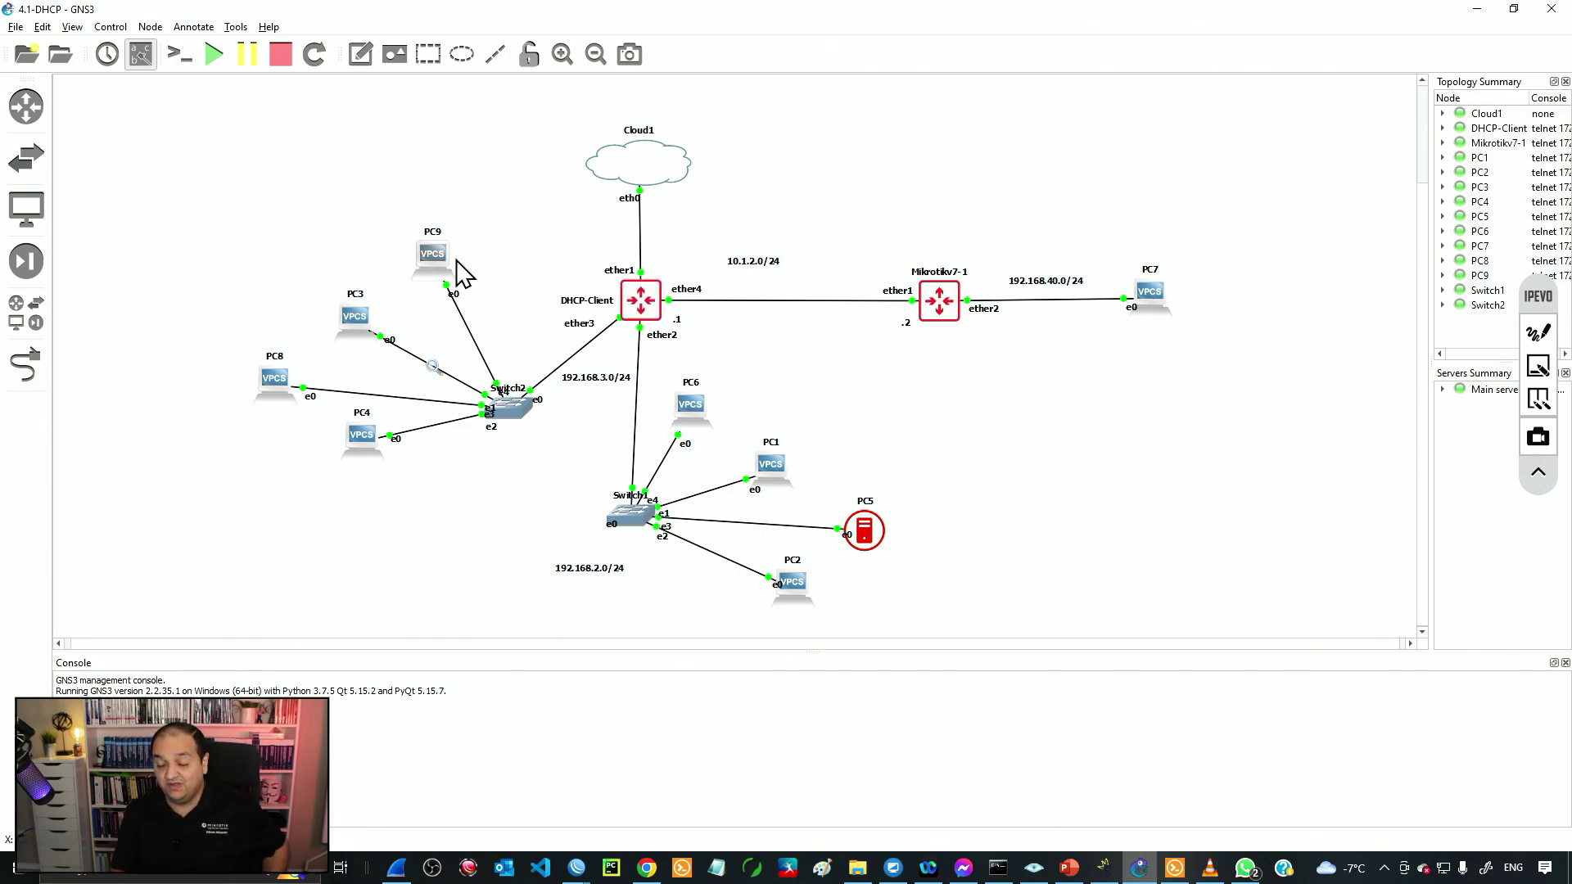
mouse_move(460, 269)
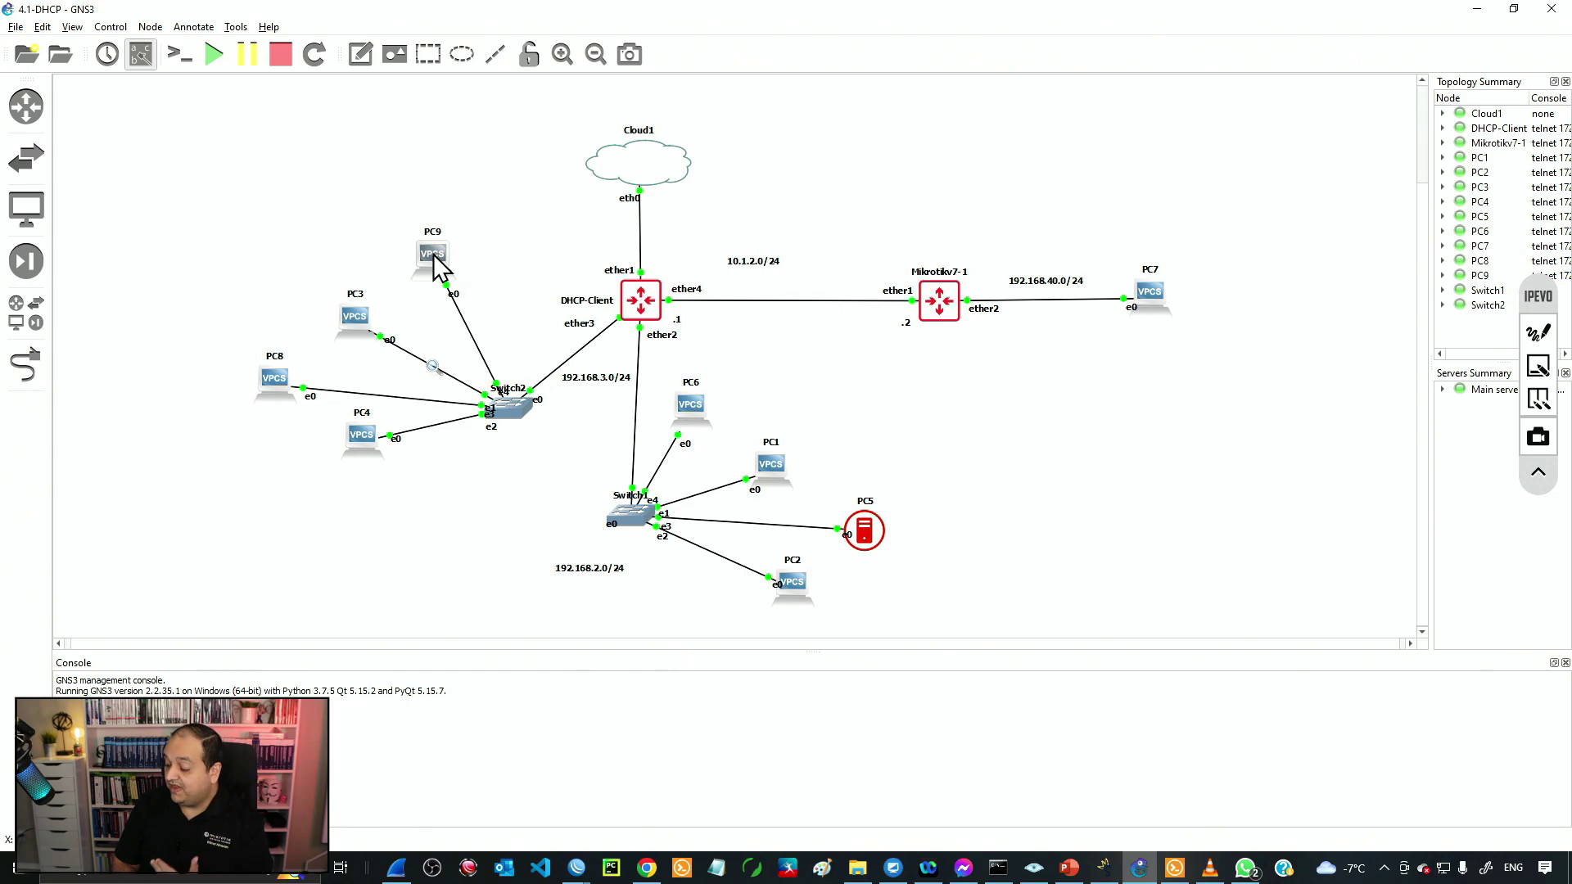
right_click(434, 258)
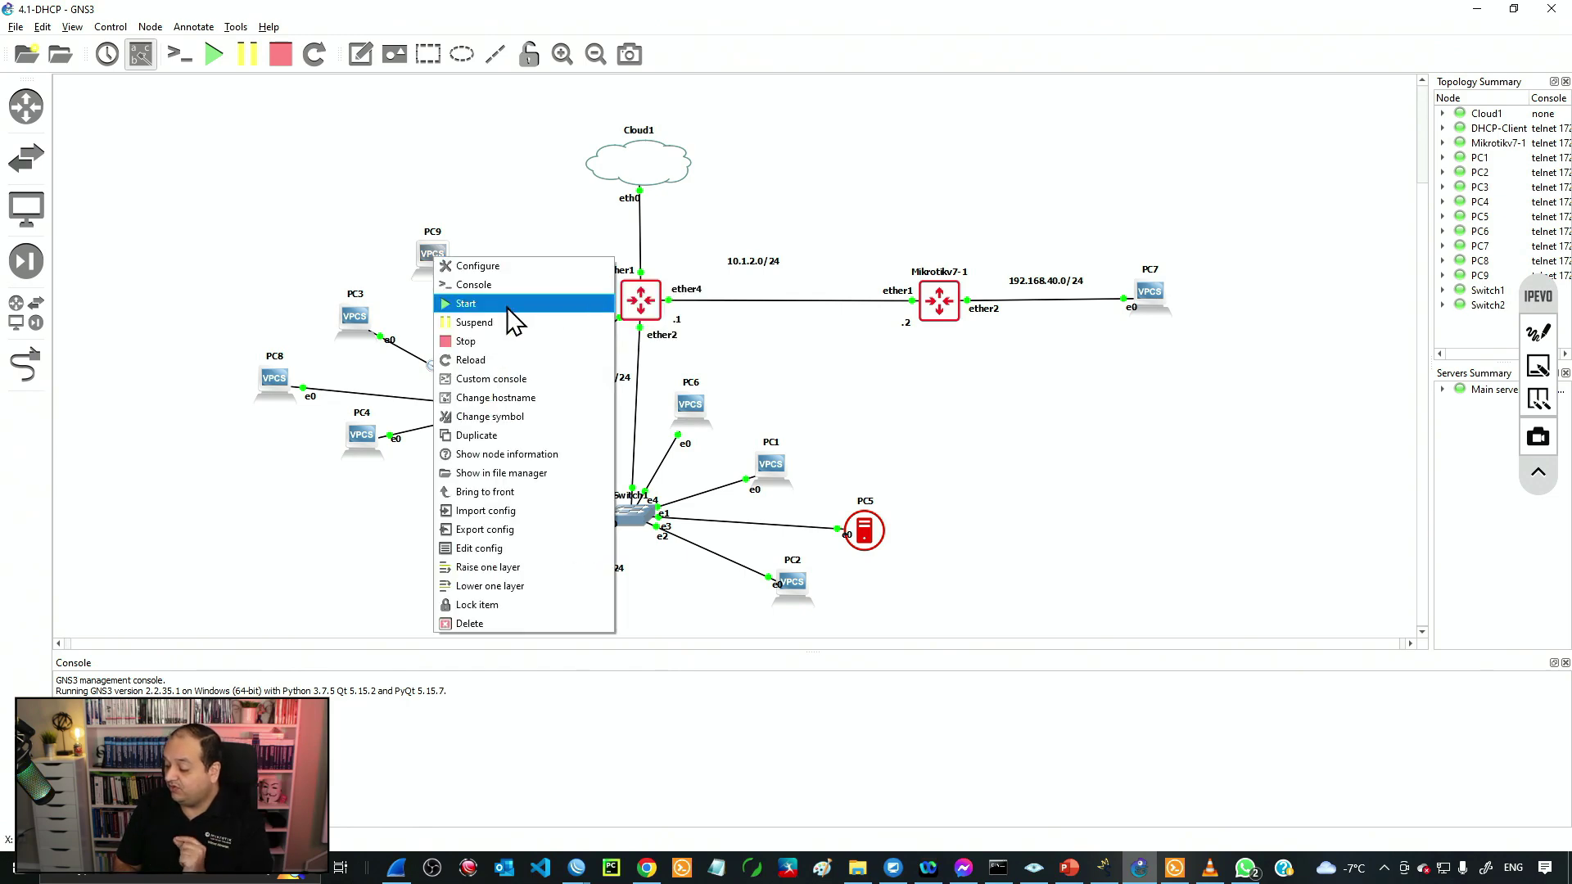
left_click(381, 260)
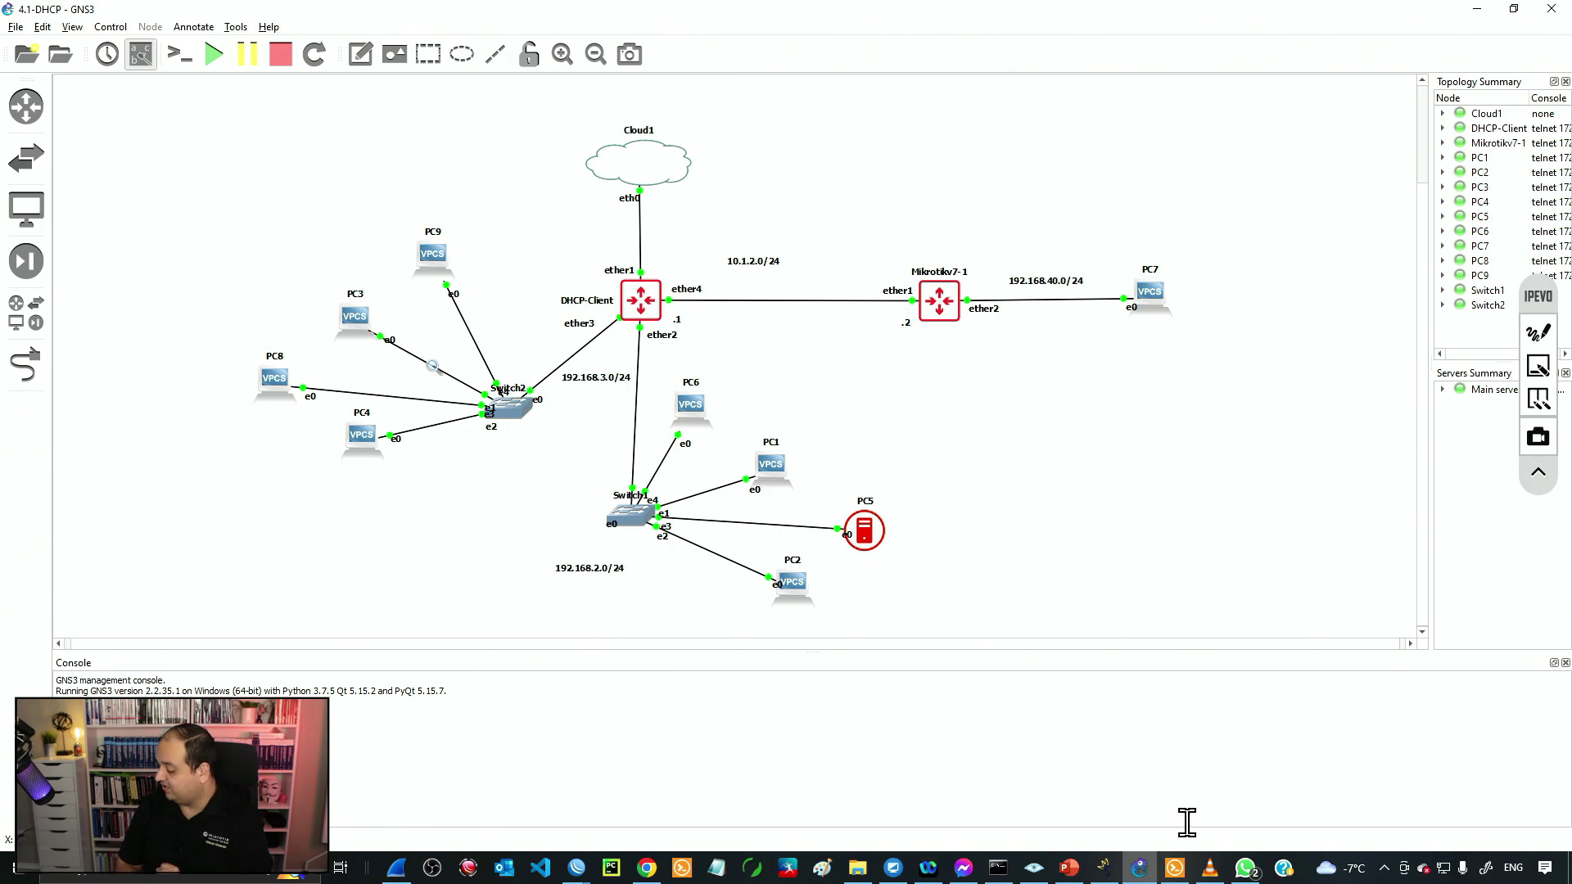
Display PC9's network settings with the command show ip and copy its MAC address.
left_click(1175, 868)
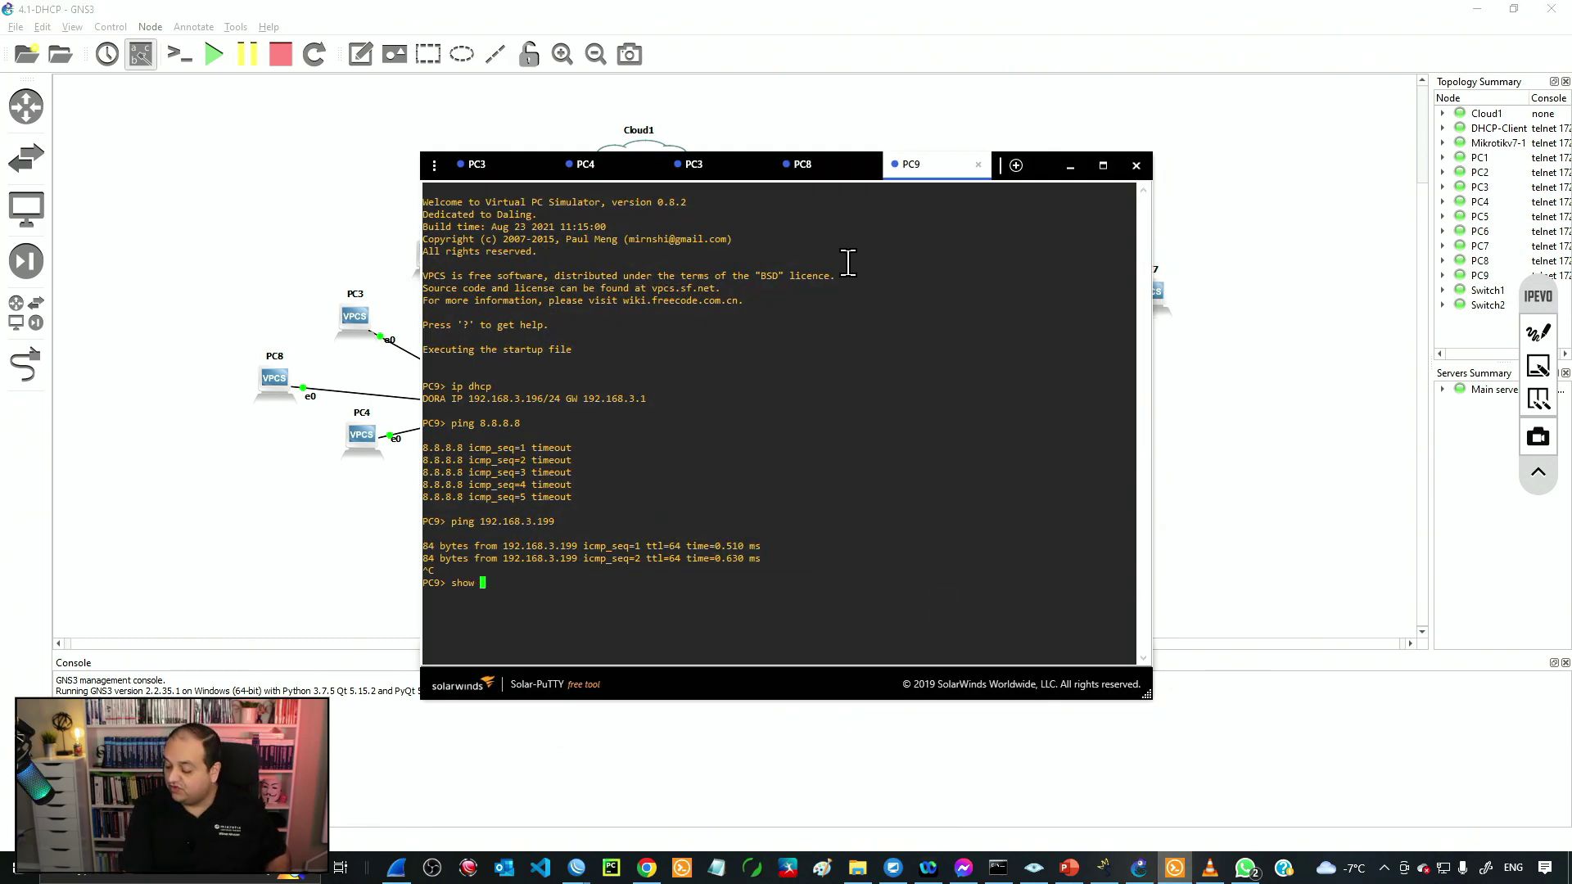
key("Return")
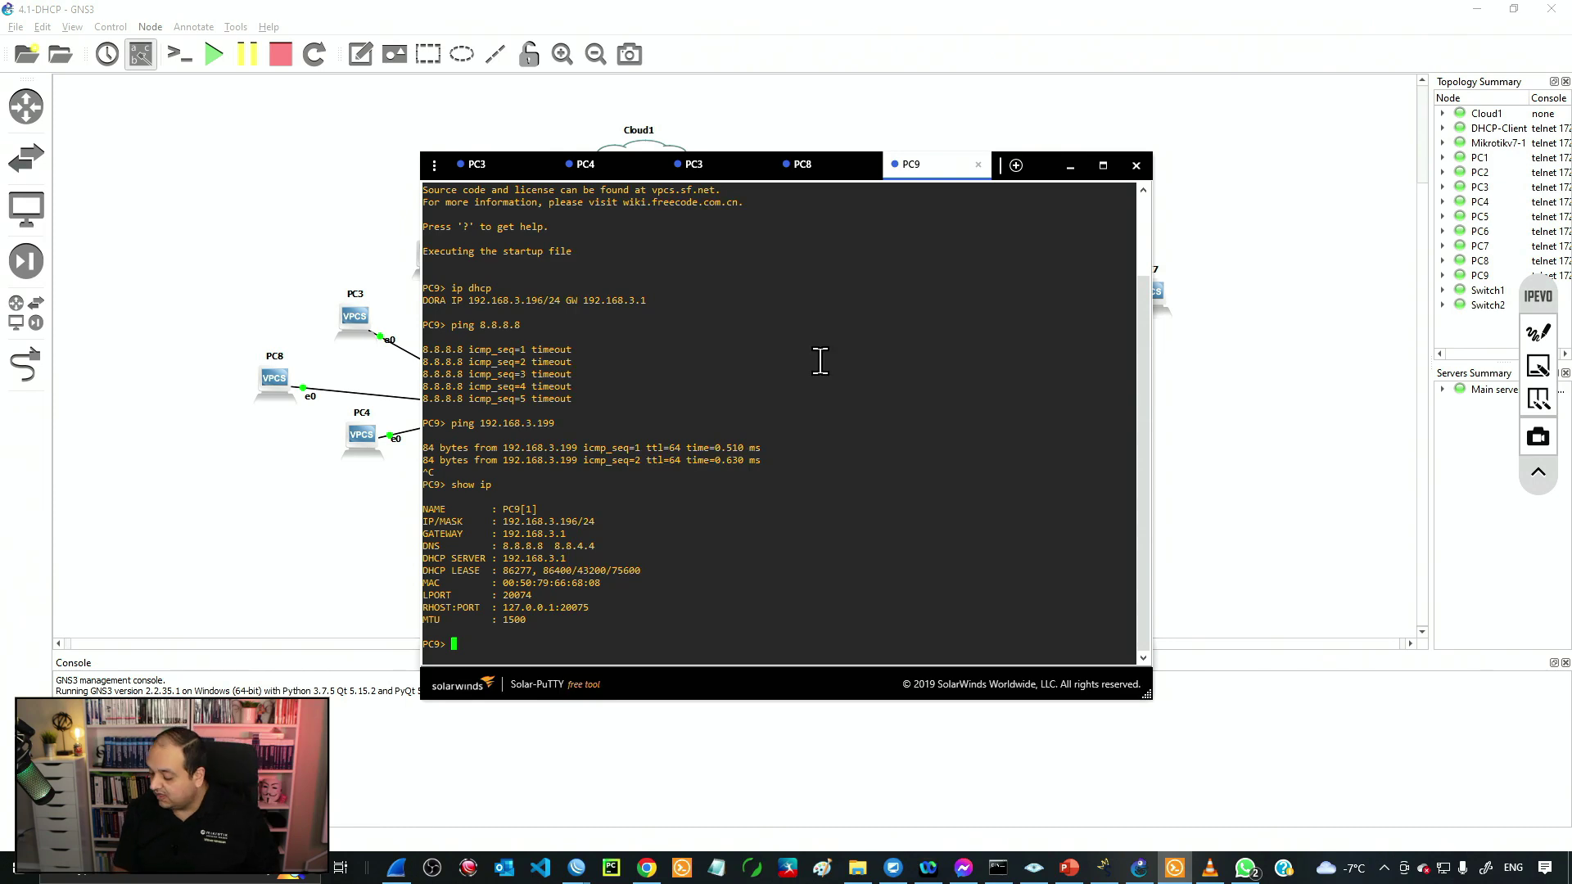
left_click_drag(502, 583, 604, 583)
key("ctrl+c")
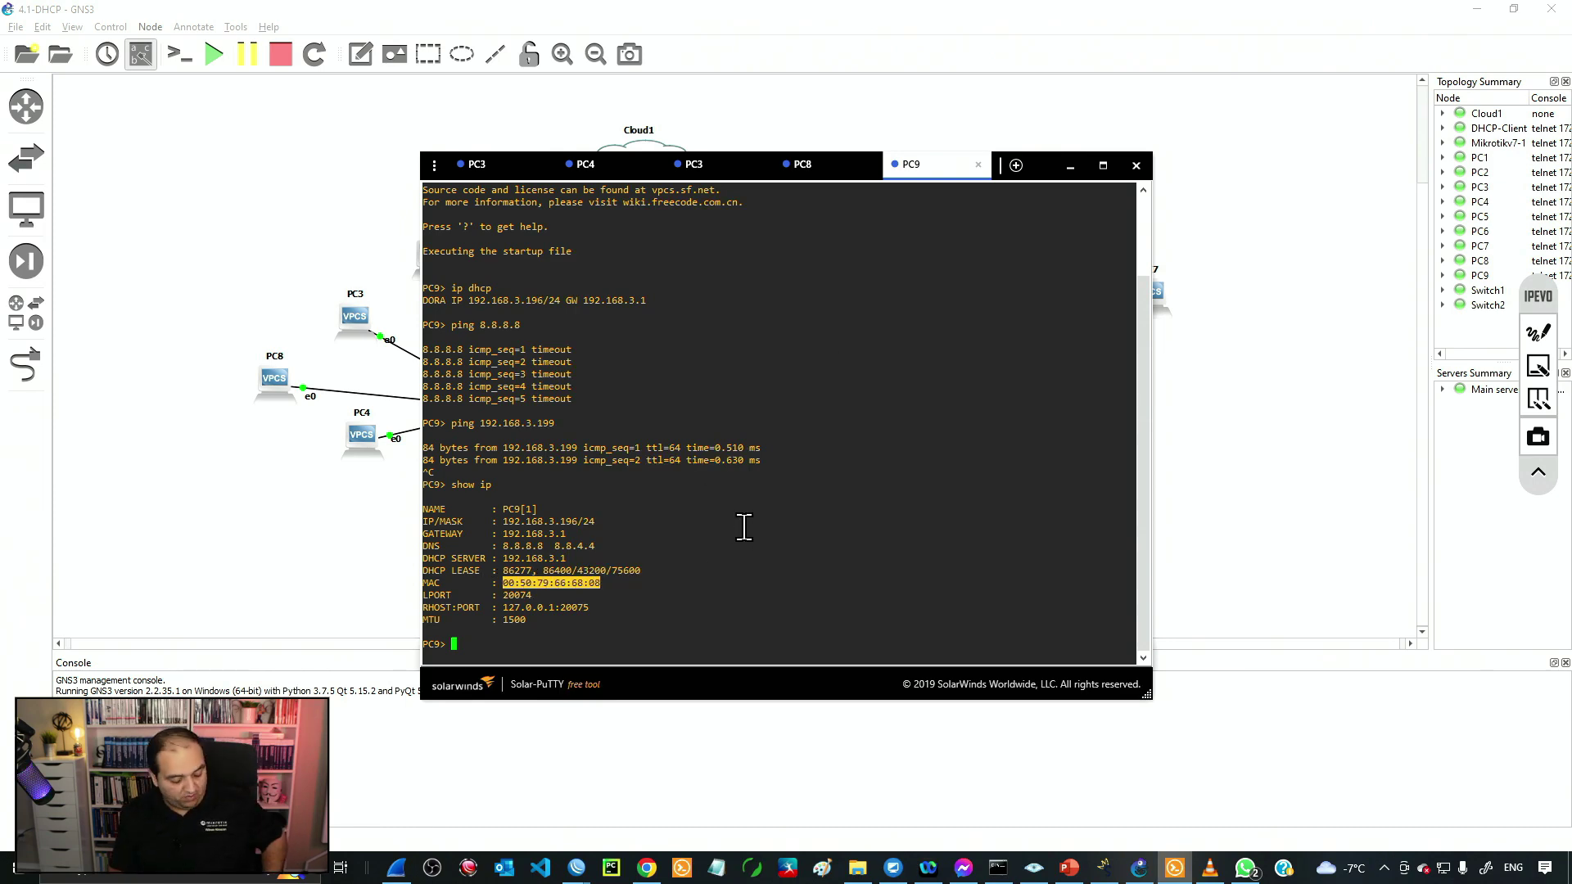
key("Return")
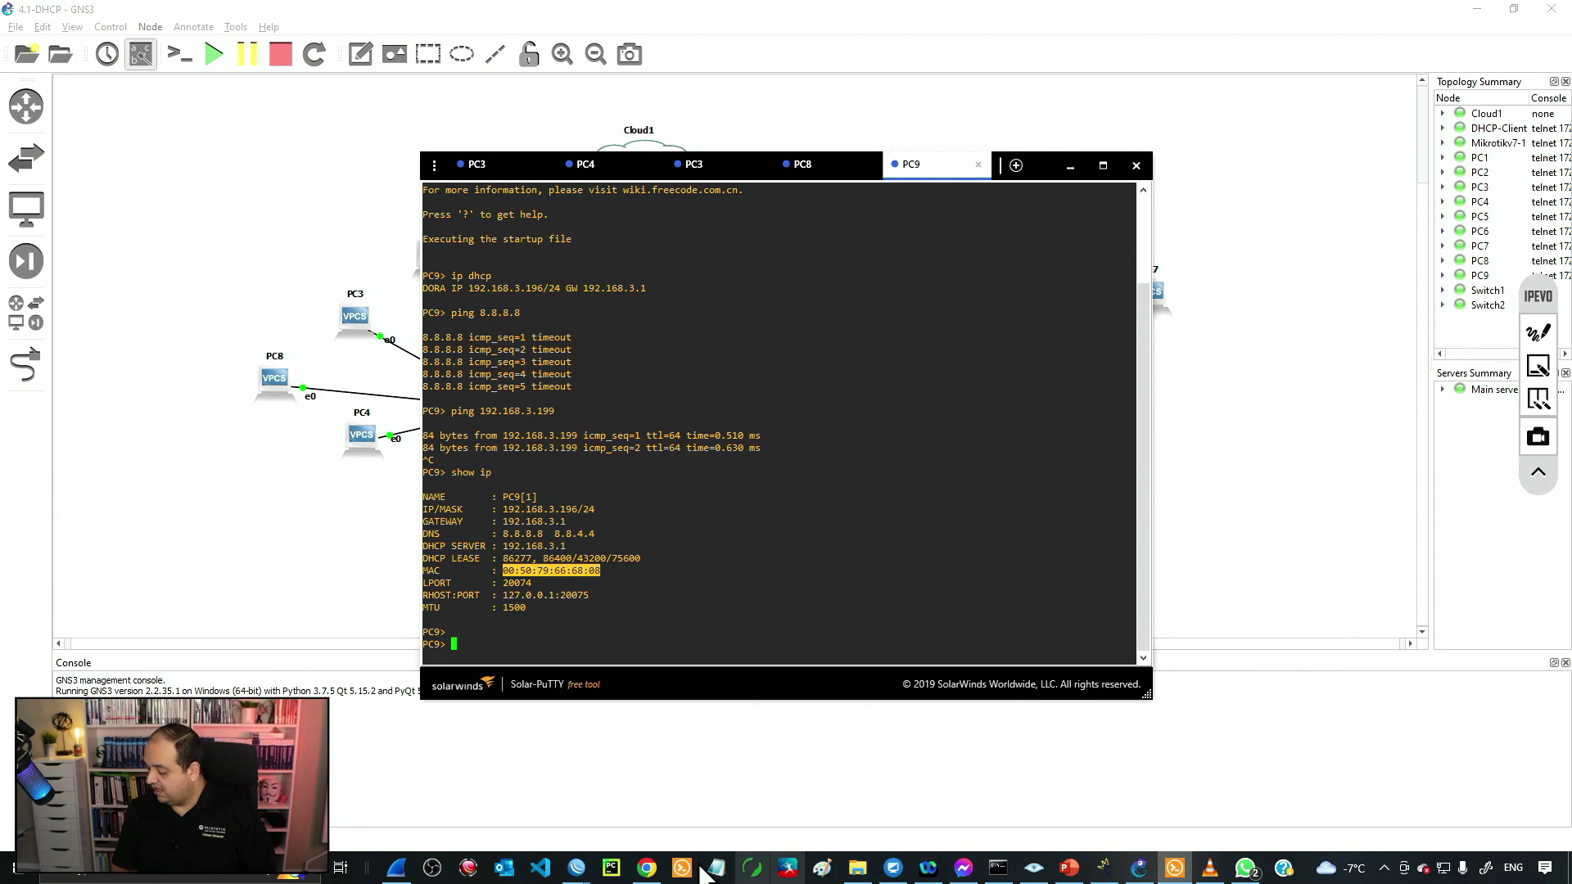
Switch to the router's WinBox session and start a new entry in the ARP list.
mouse_move(576, 875)
left_click(645, 815)
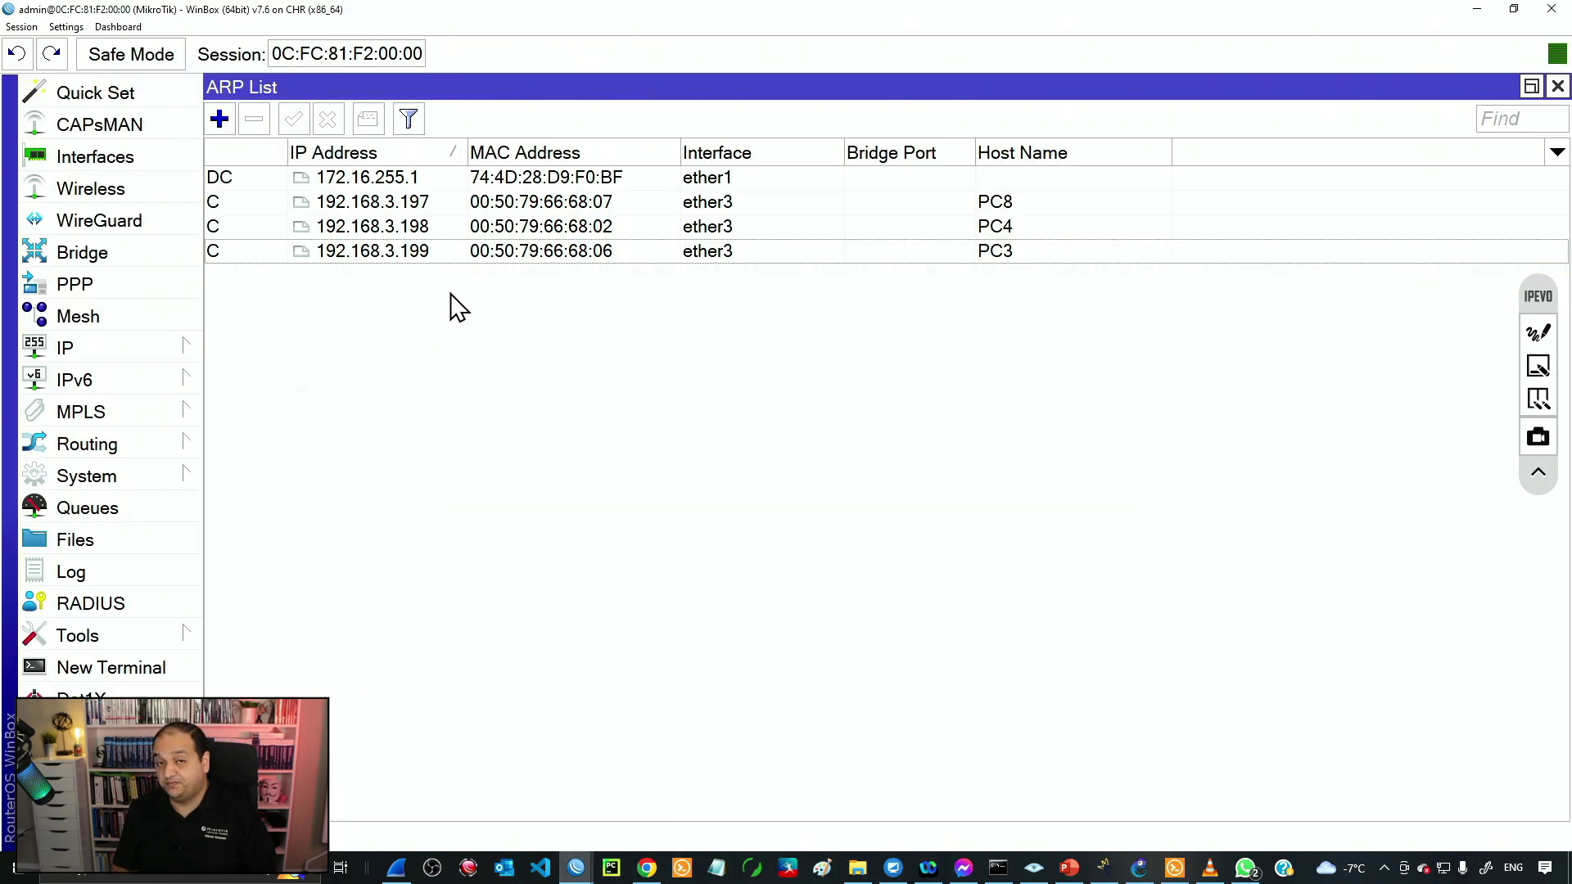
left_click(219, 118)
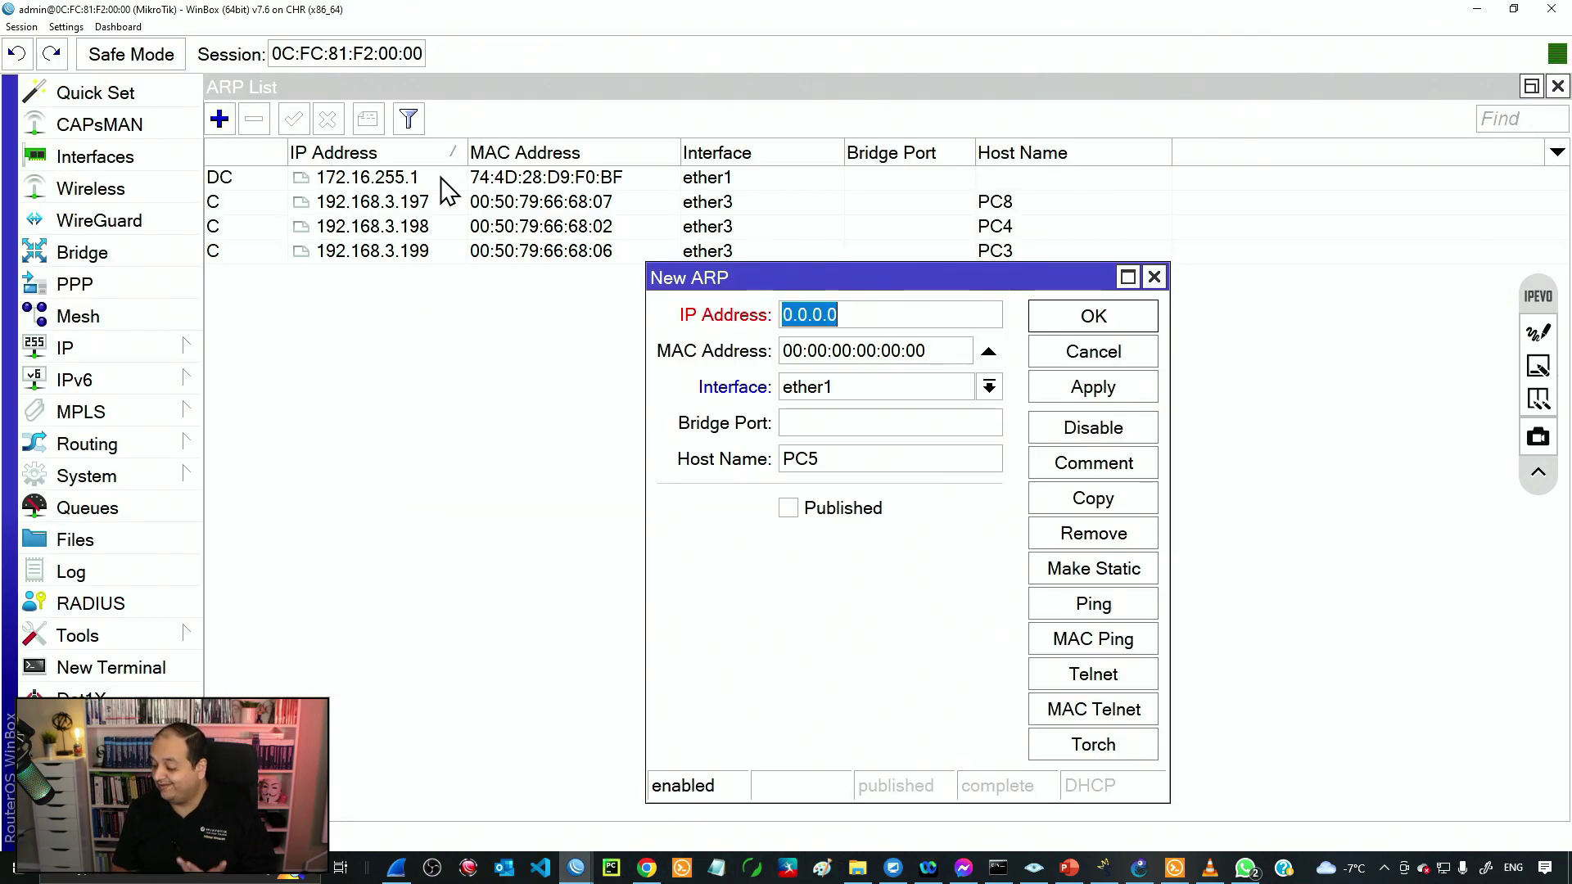
Try to paste PC9's MAC address into the new ARP entry's MAC Address.
right_click(847, 328)
left_click(885, 362)
left_click(810, 350)
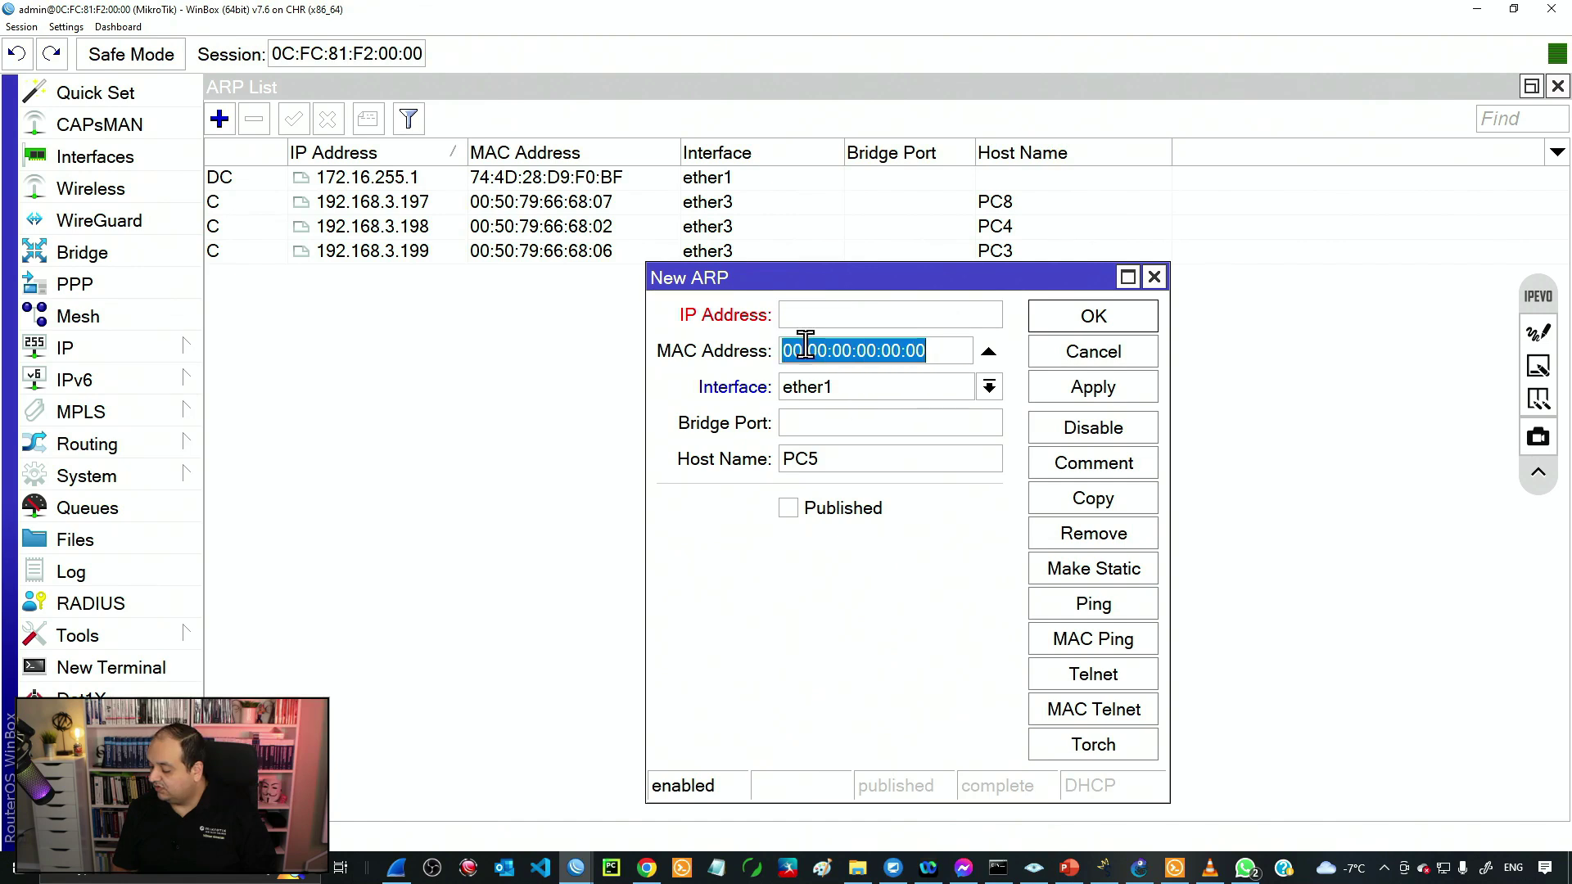
right_click(821, 348)
left_click(859, 390)
left_click_drag(856, 351, 774, 353)
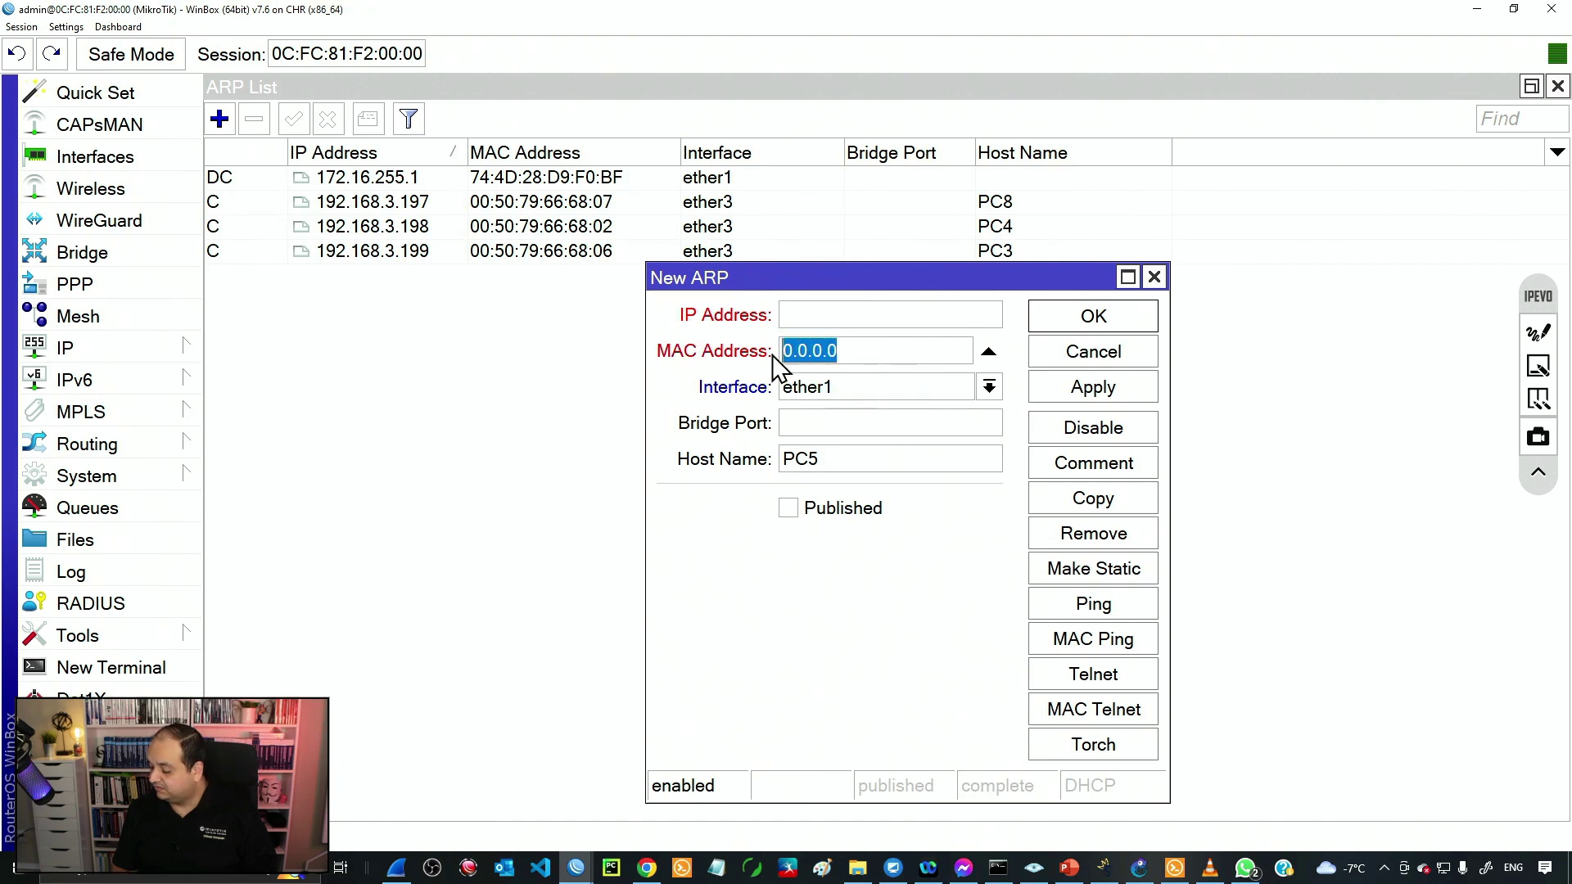
Copy PC9's MAC address from its console again and set it as the new ARP entry's MAC address, 00:50:79:66:68:08.
left_click(1174, 868)
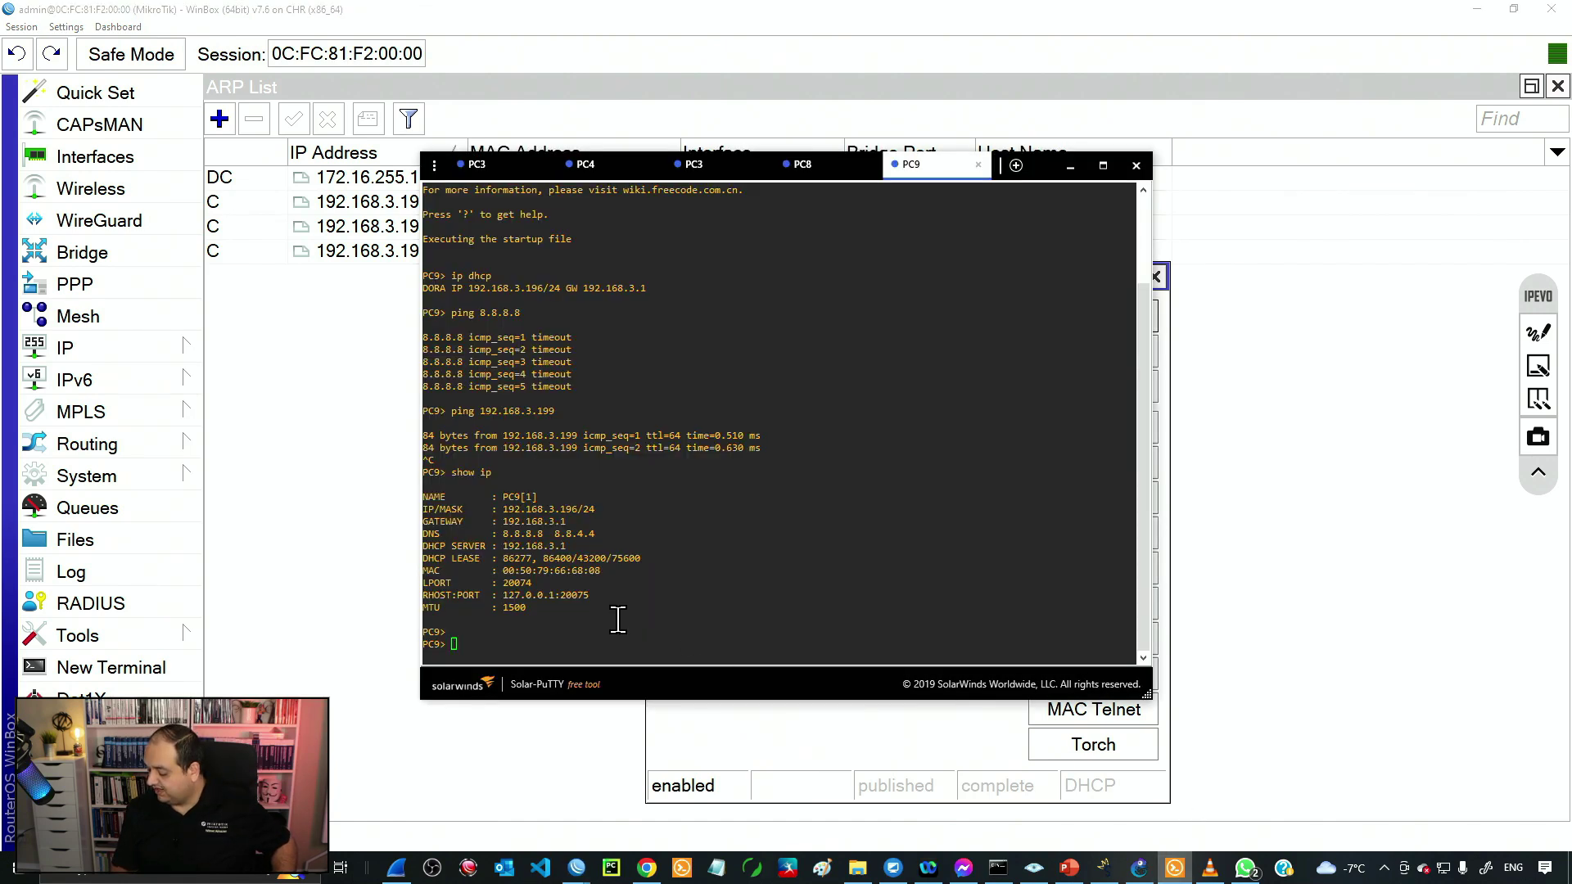
left_click_drag(502, 571, 600, 580)
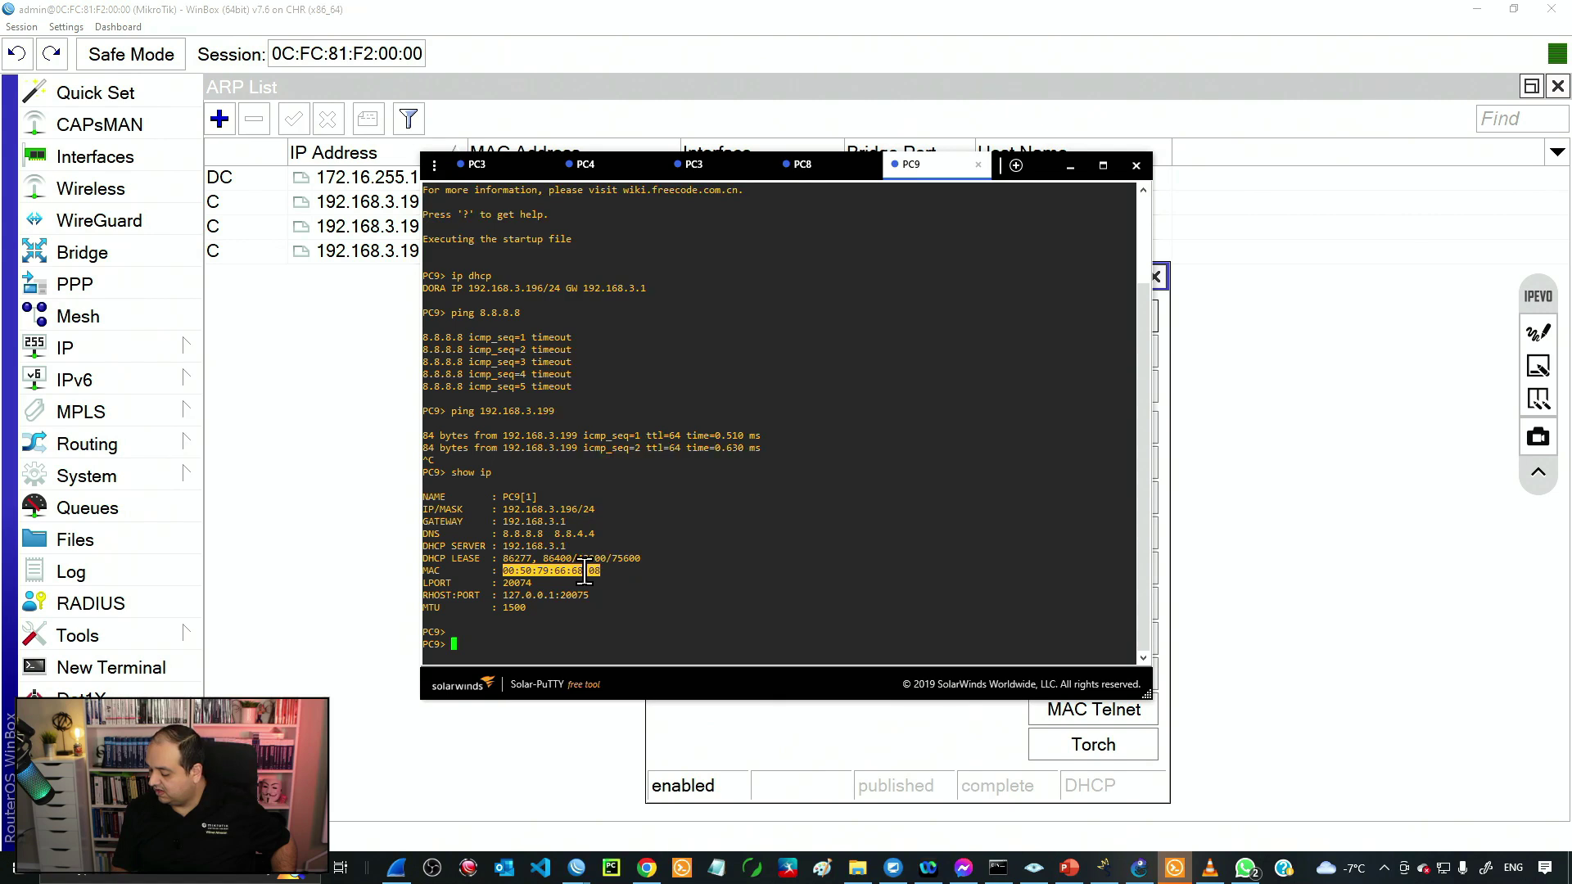
right_click(600, 579)
left_click(929, 727)
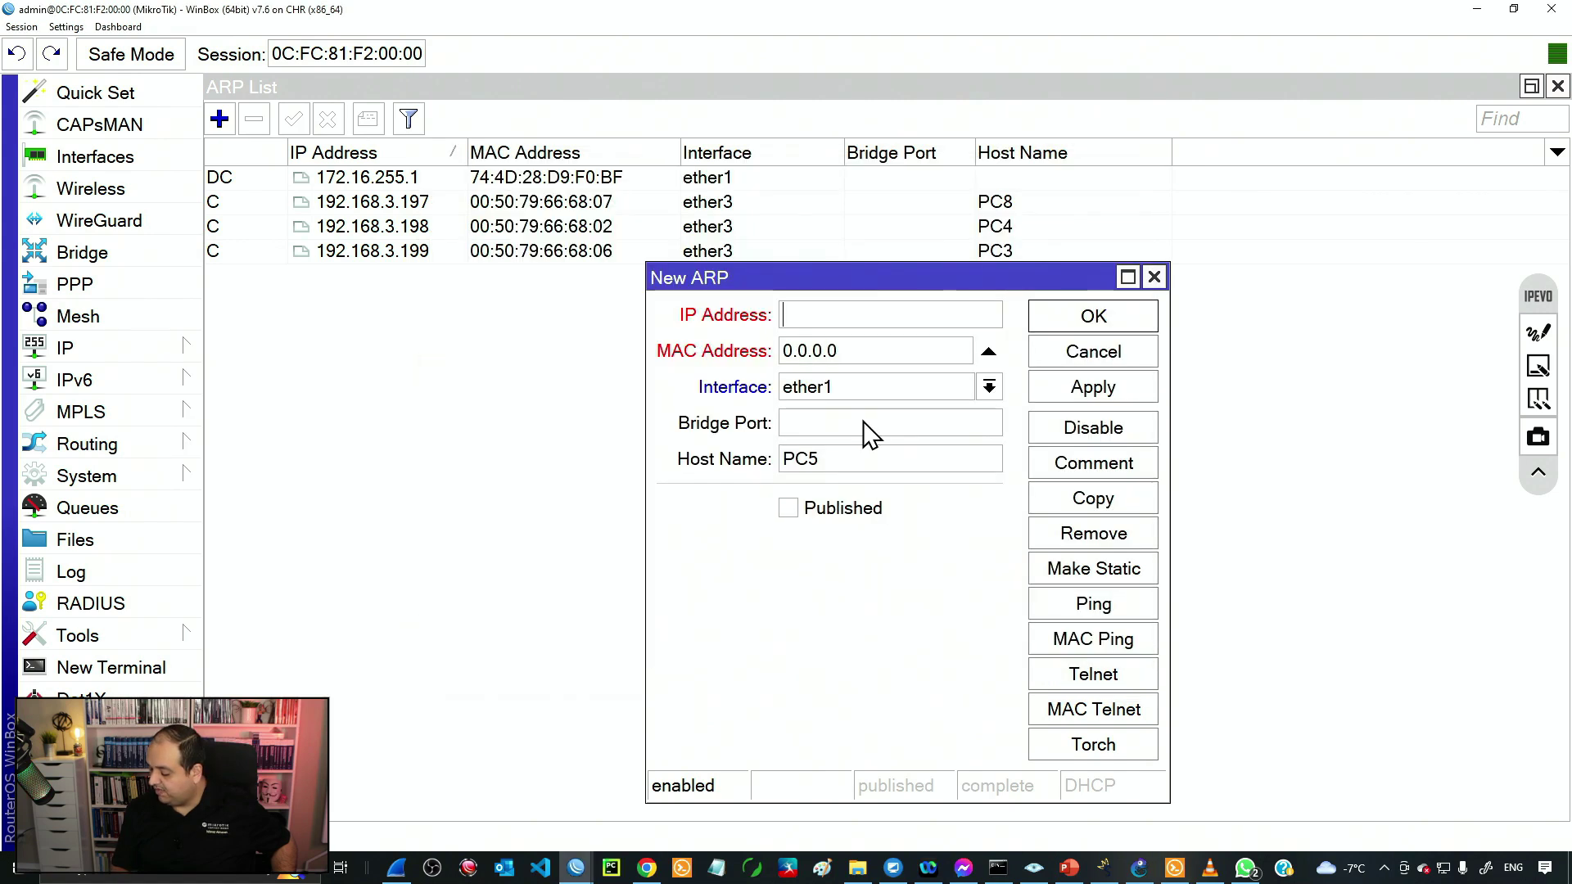
right_click(864, 349)
left_click(905, 394)
Set the new ARP entry's IP address to 192.168.3.196 and its interface to ether3, save it, and select it in the list.
left_click(871, 316)
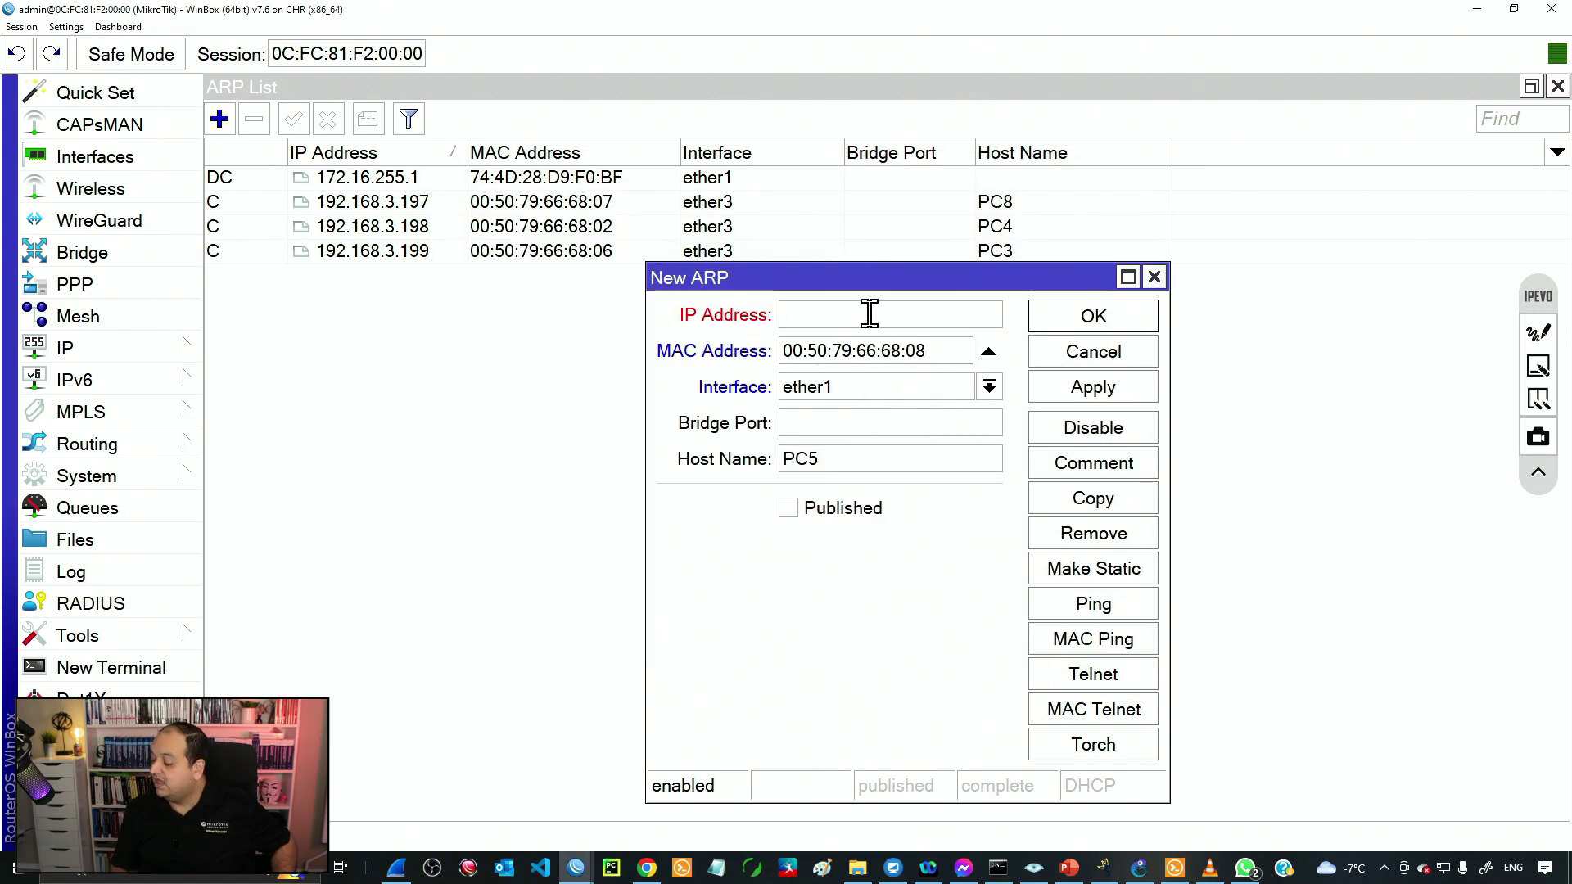
type("192.168.3.196")
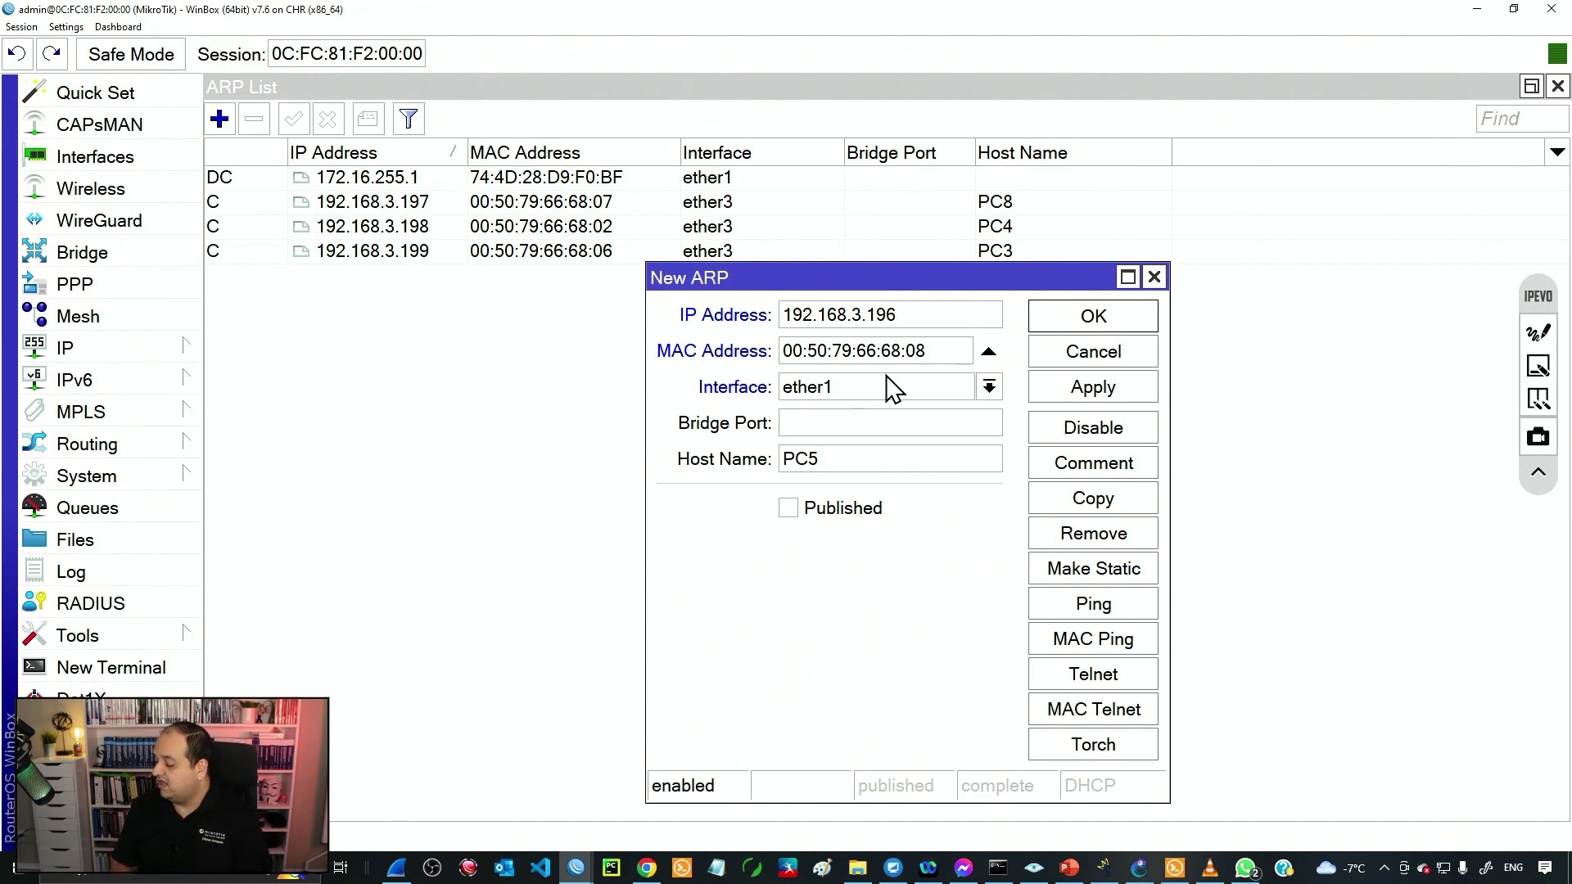
left_click(800, 388)
left_click(842, 457)
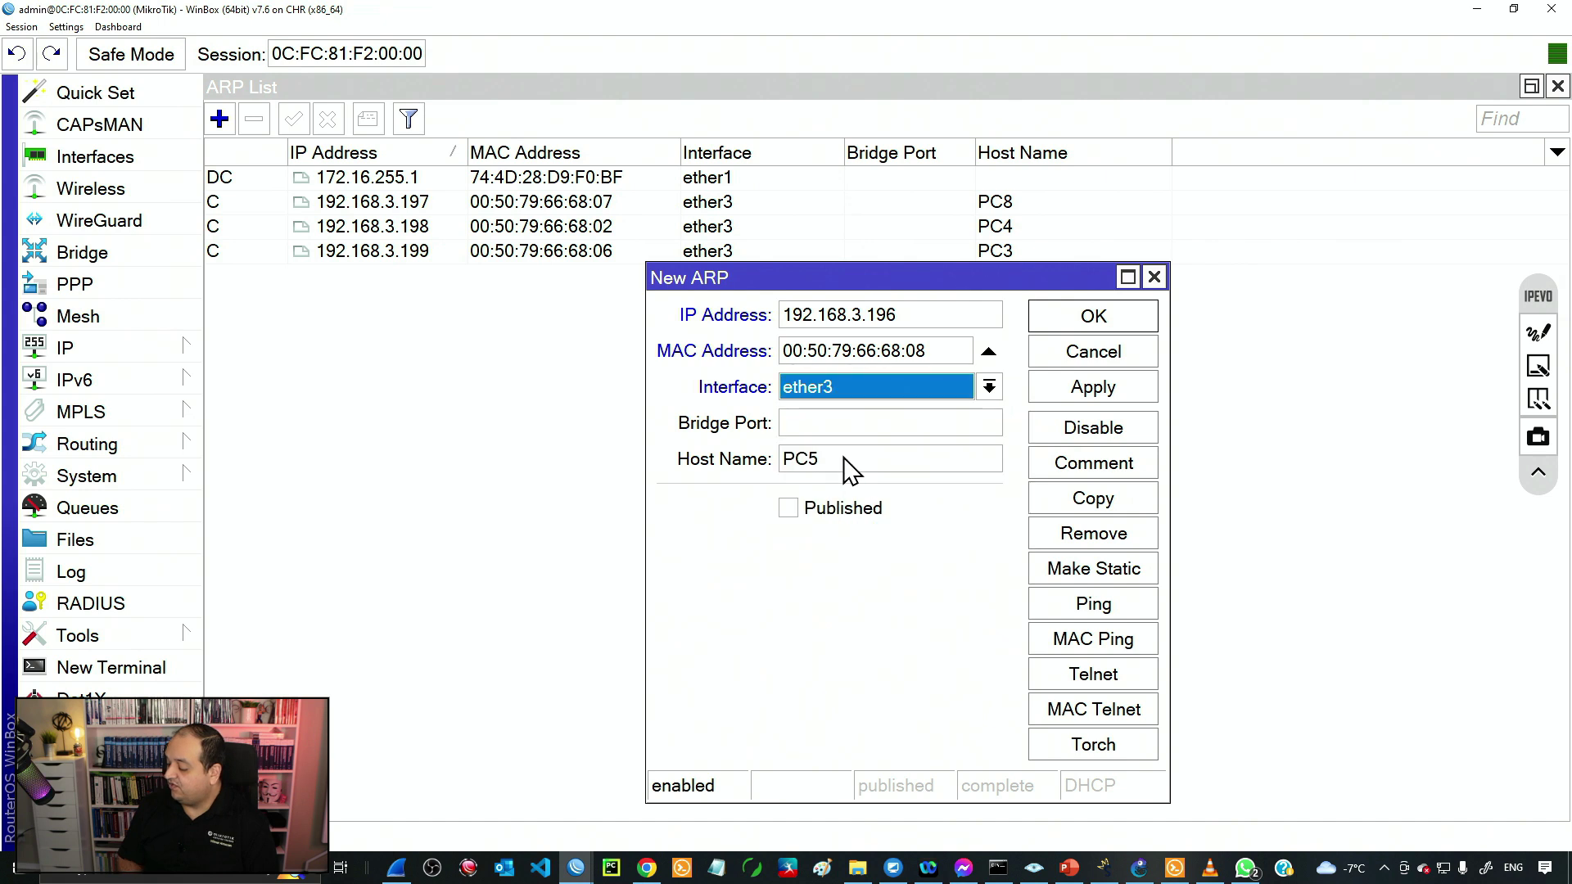
left_click(1053, 391)
left_click(1079, 326)
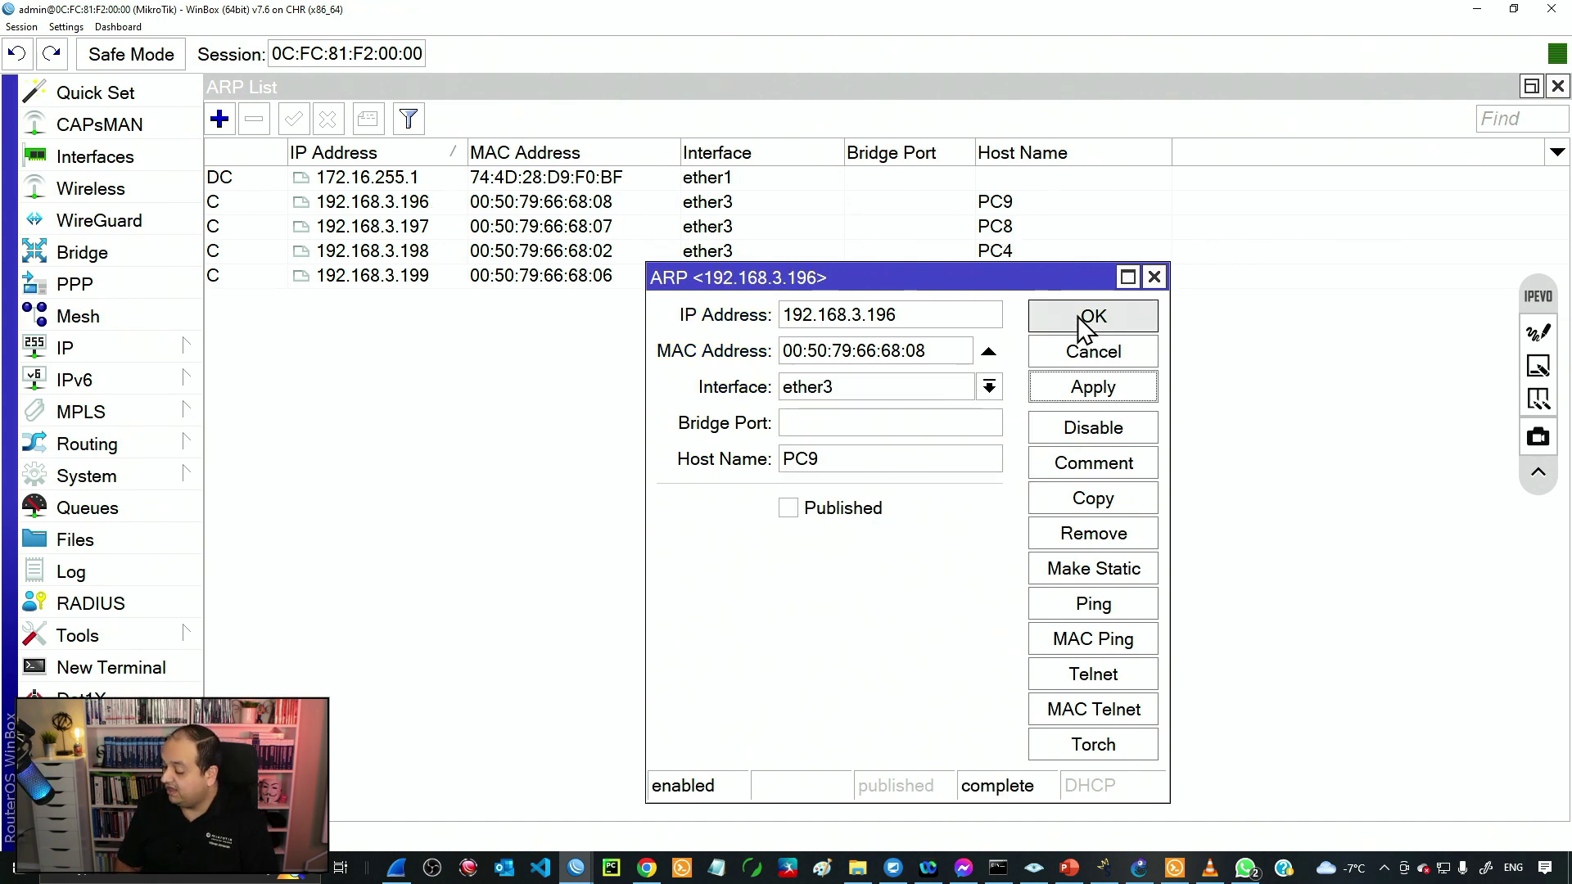
left_click(556, 206)
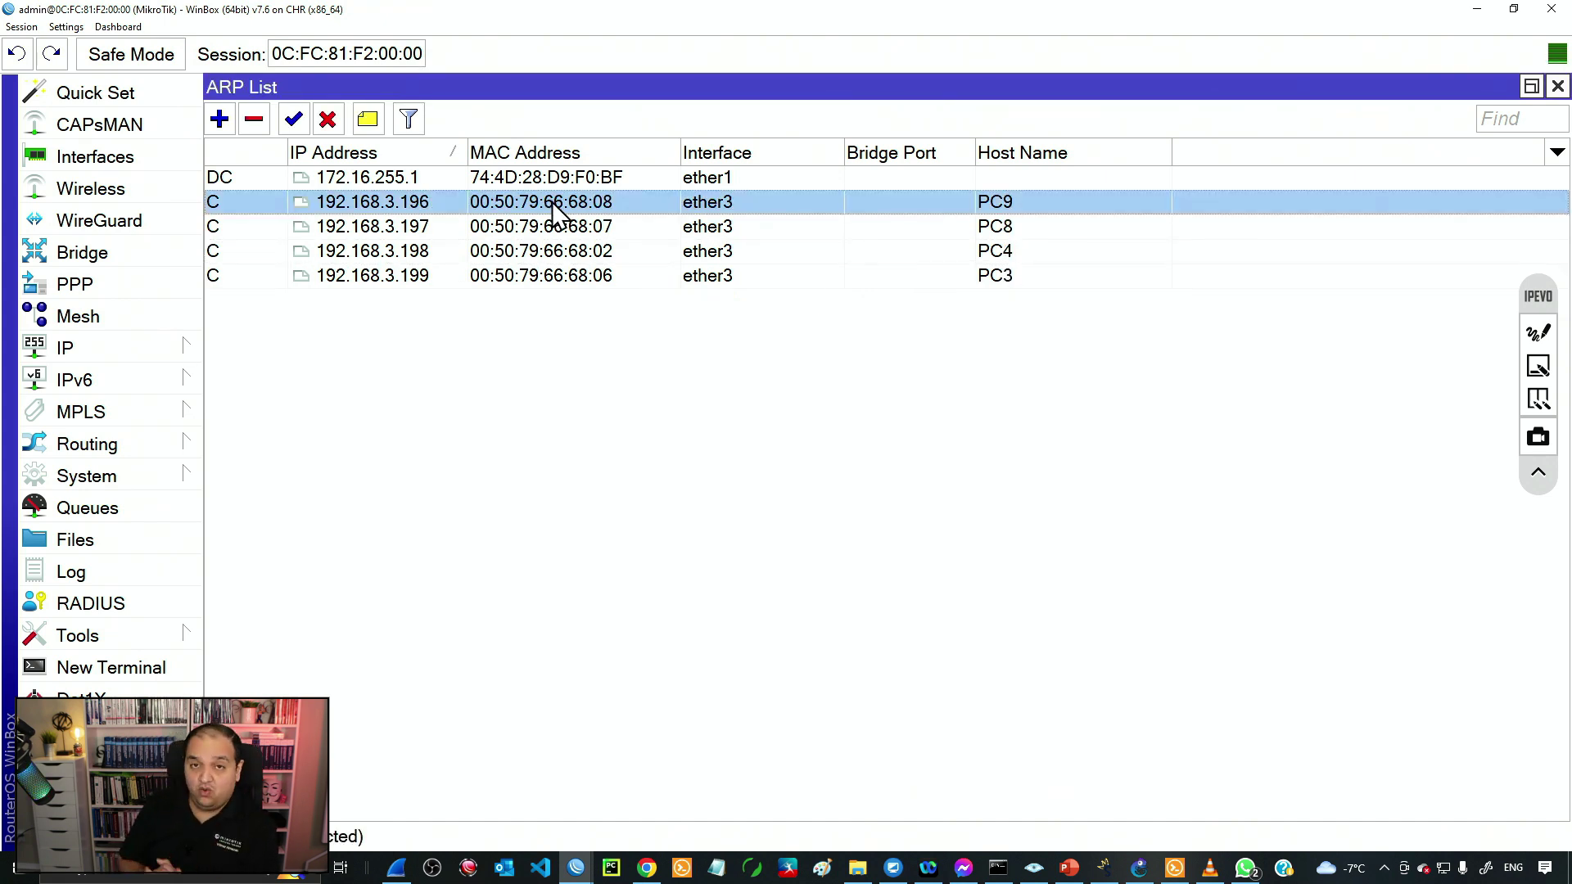
Switch to PC9's console, clear the stray text at the prompt, and ping 8.8.8.8.
left_click(1175, 868)
left_click(998, 583)
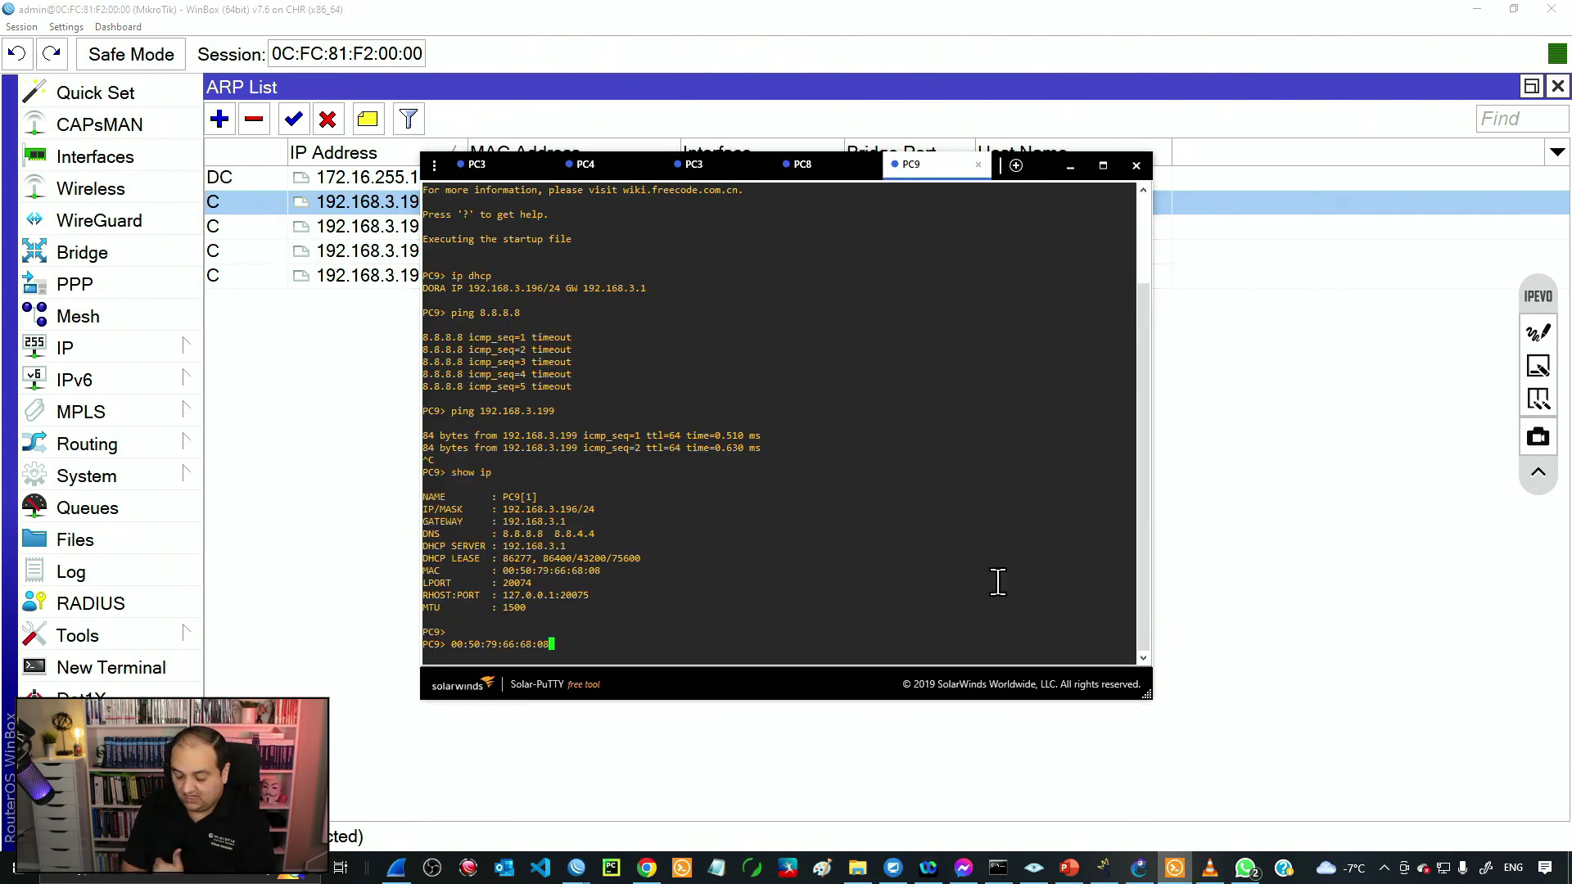
type("ping 8.8.8.8")
key("Return")
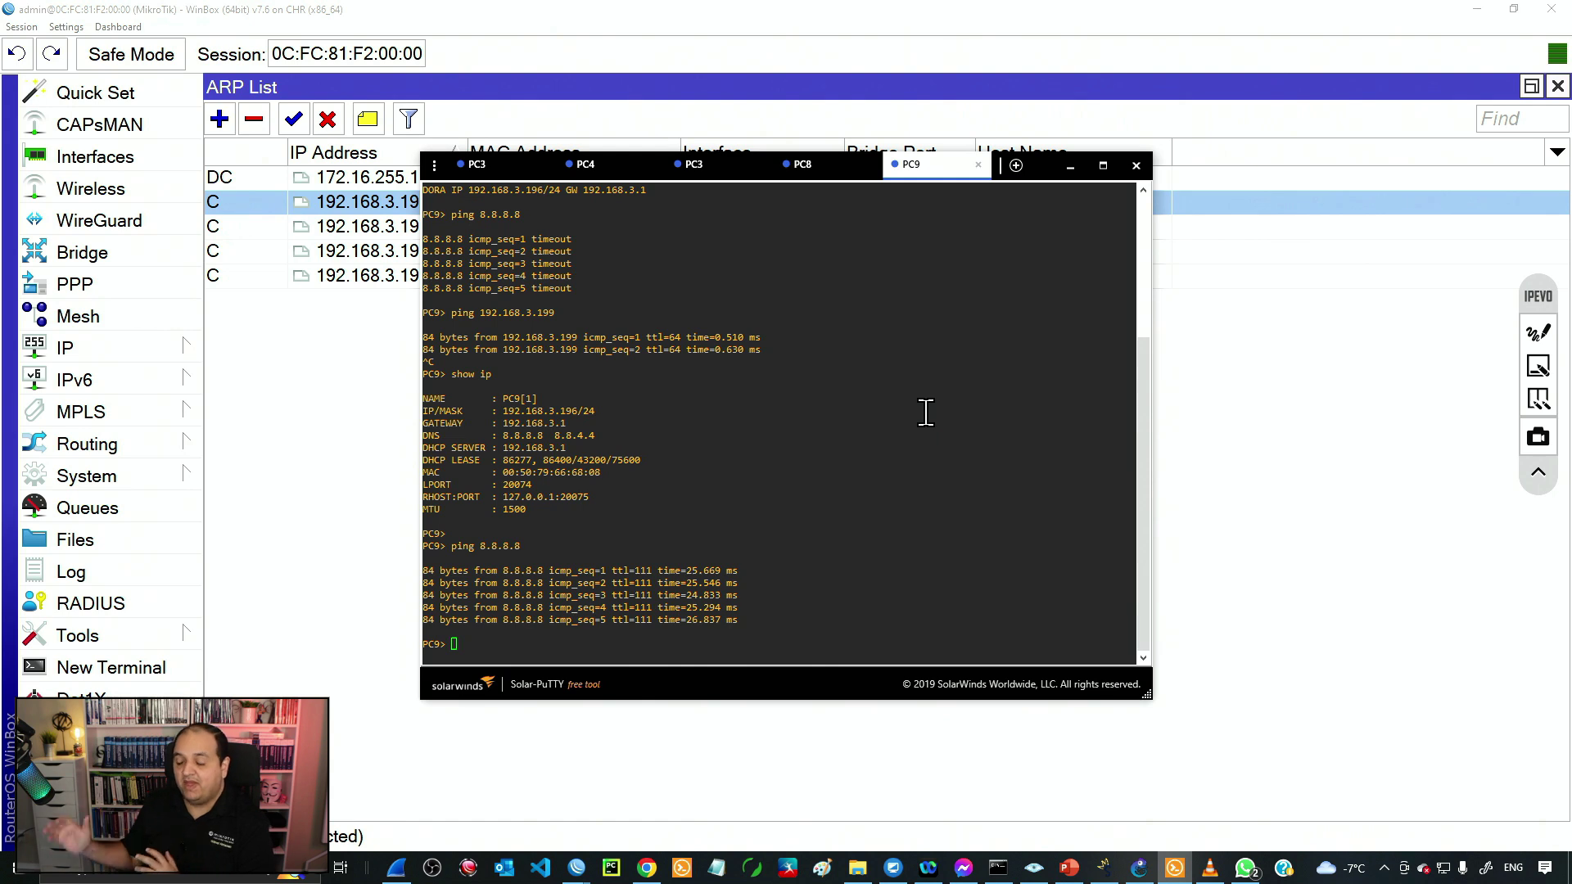
Return to WinBox, check the ARP mode in ether3's settings, close the interface windows, and minimize WinBox.
left_click(393, 208)
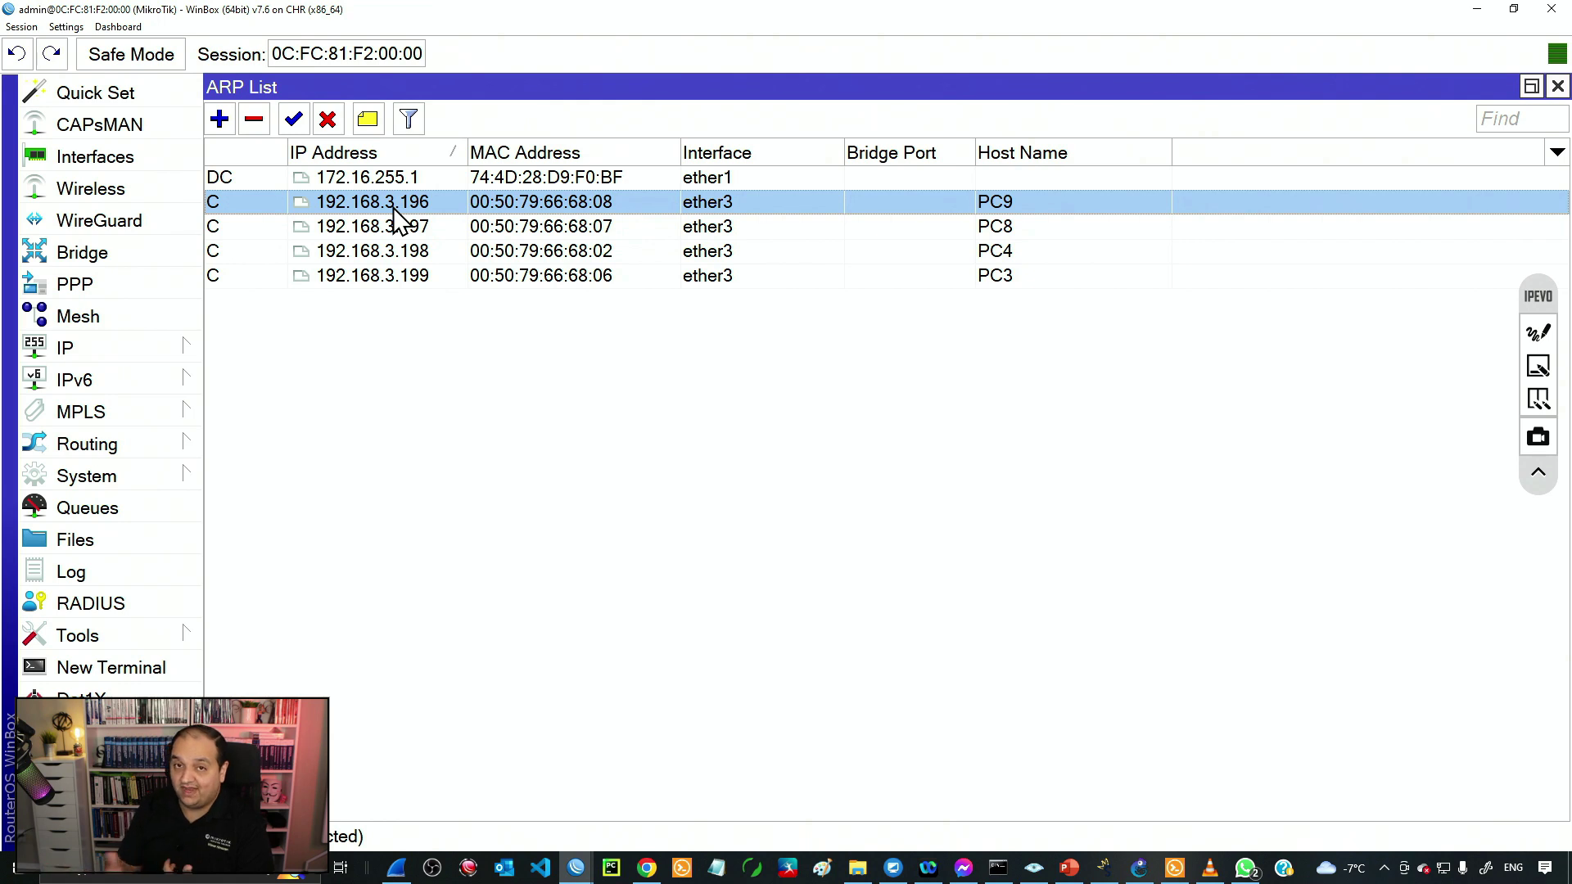
left_click(115, 156)
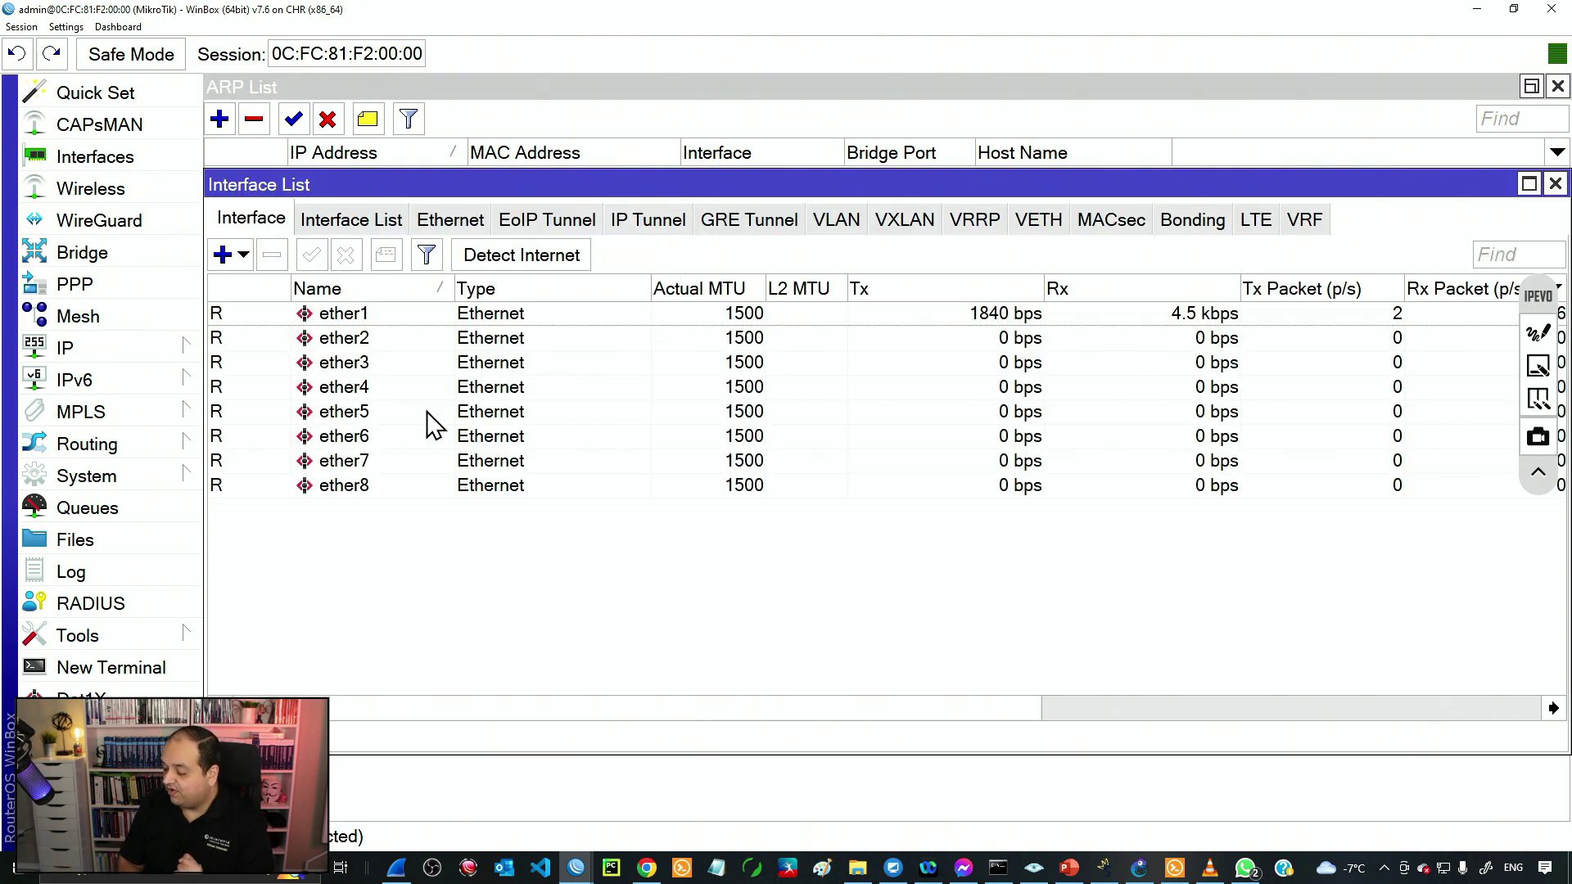
double_click(407, 363)
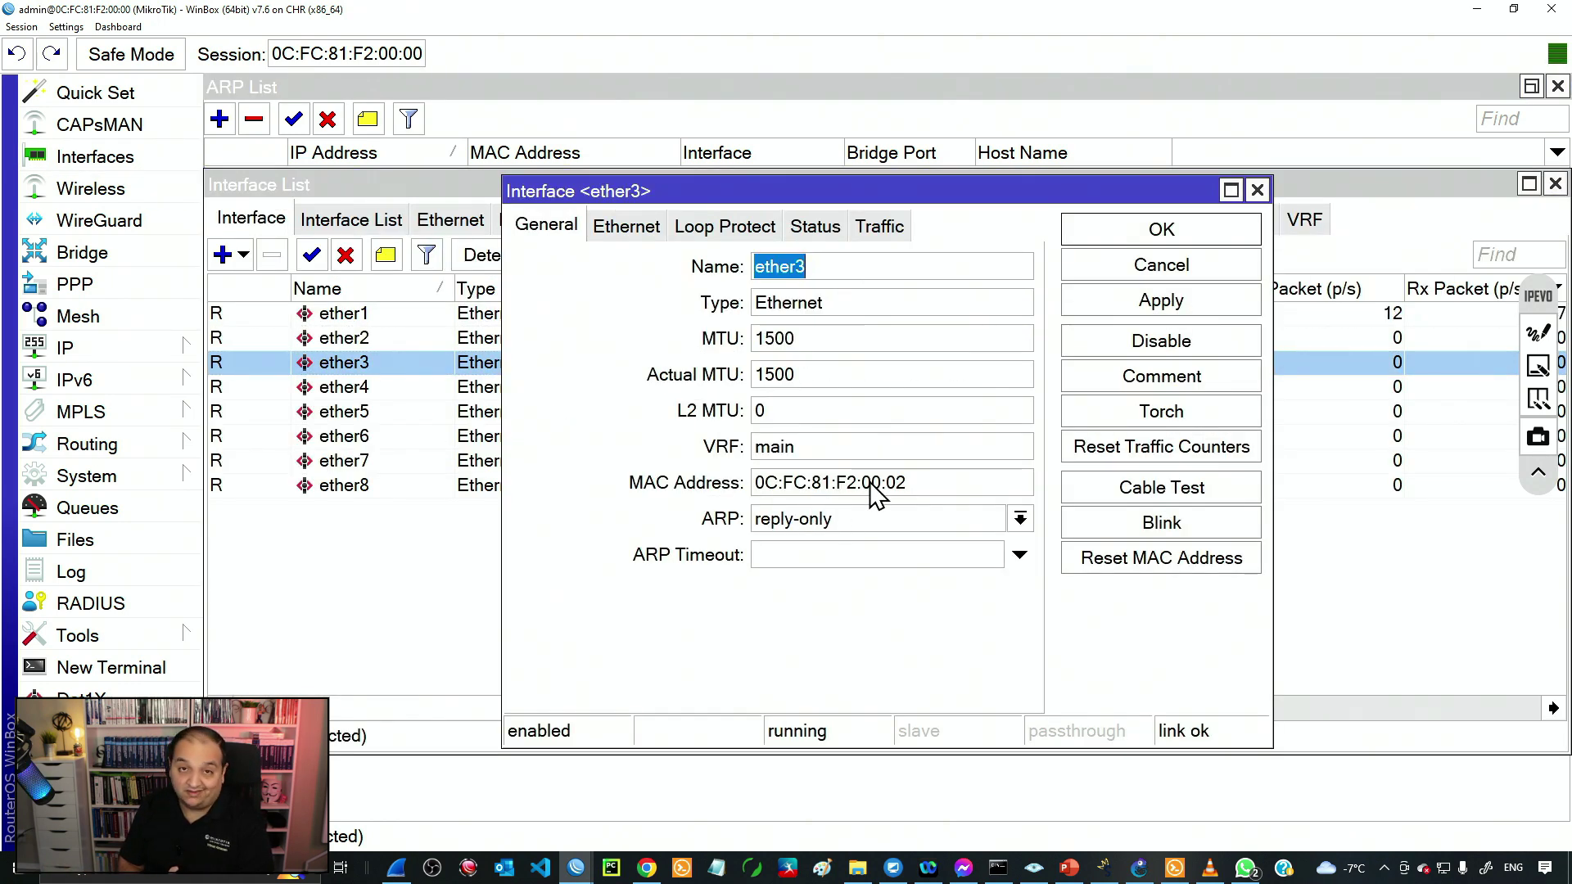
left_click(1256, 190)
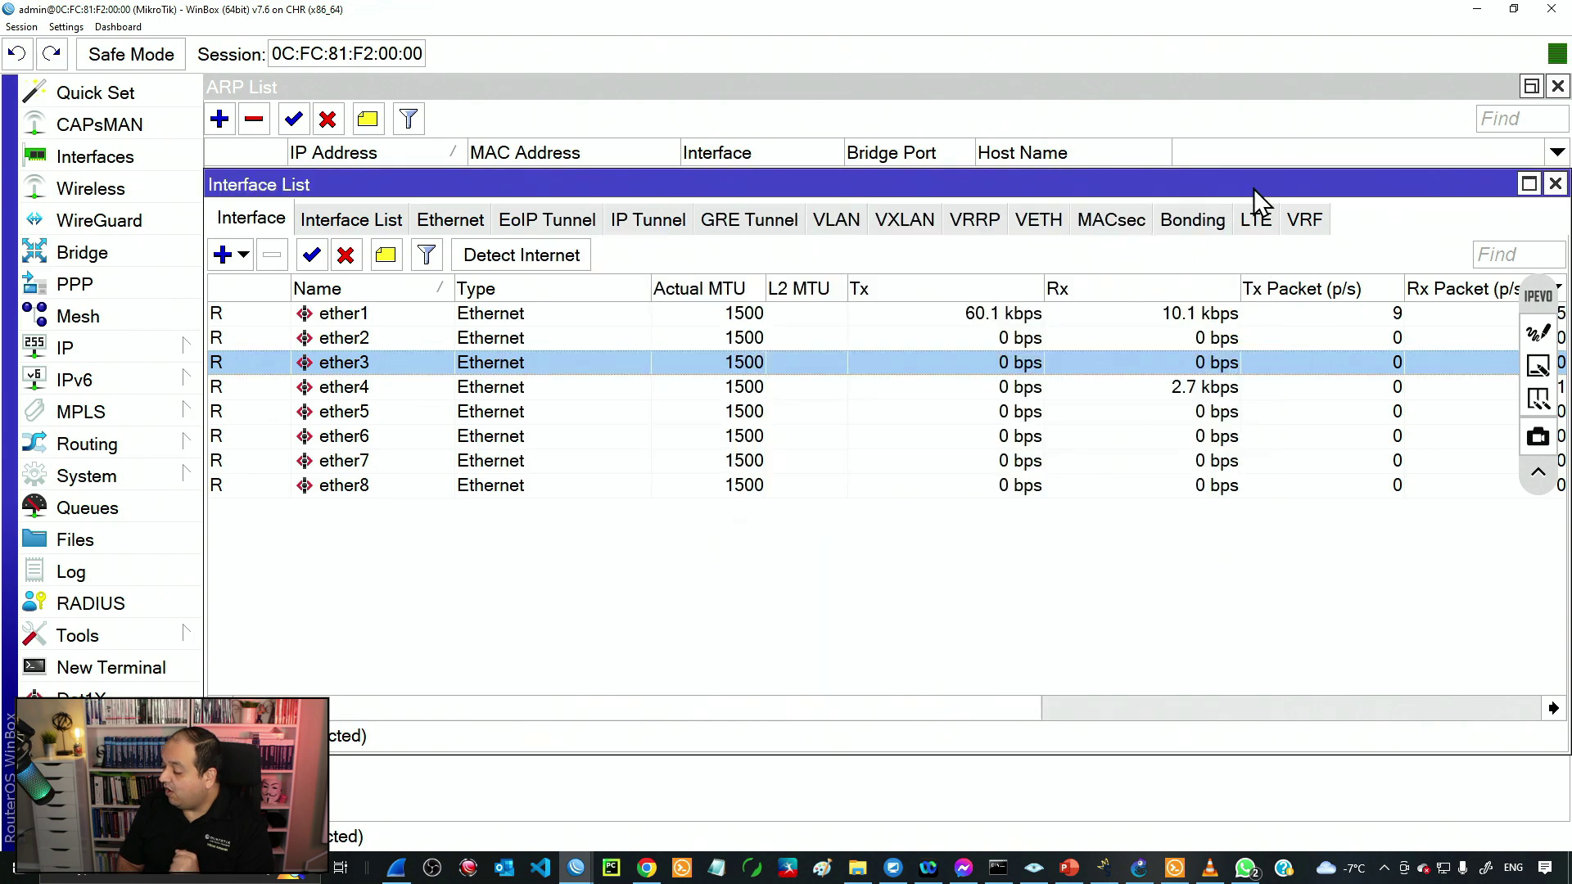
left_click(1555, 184)
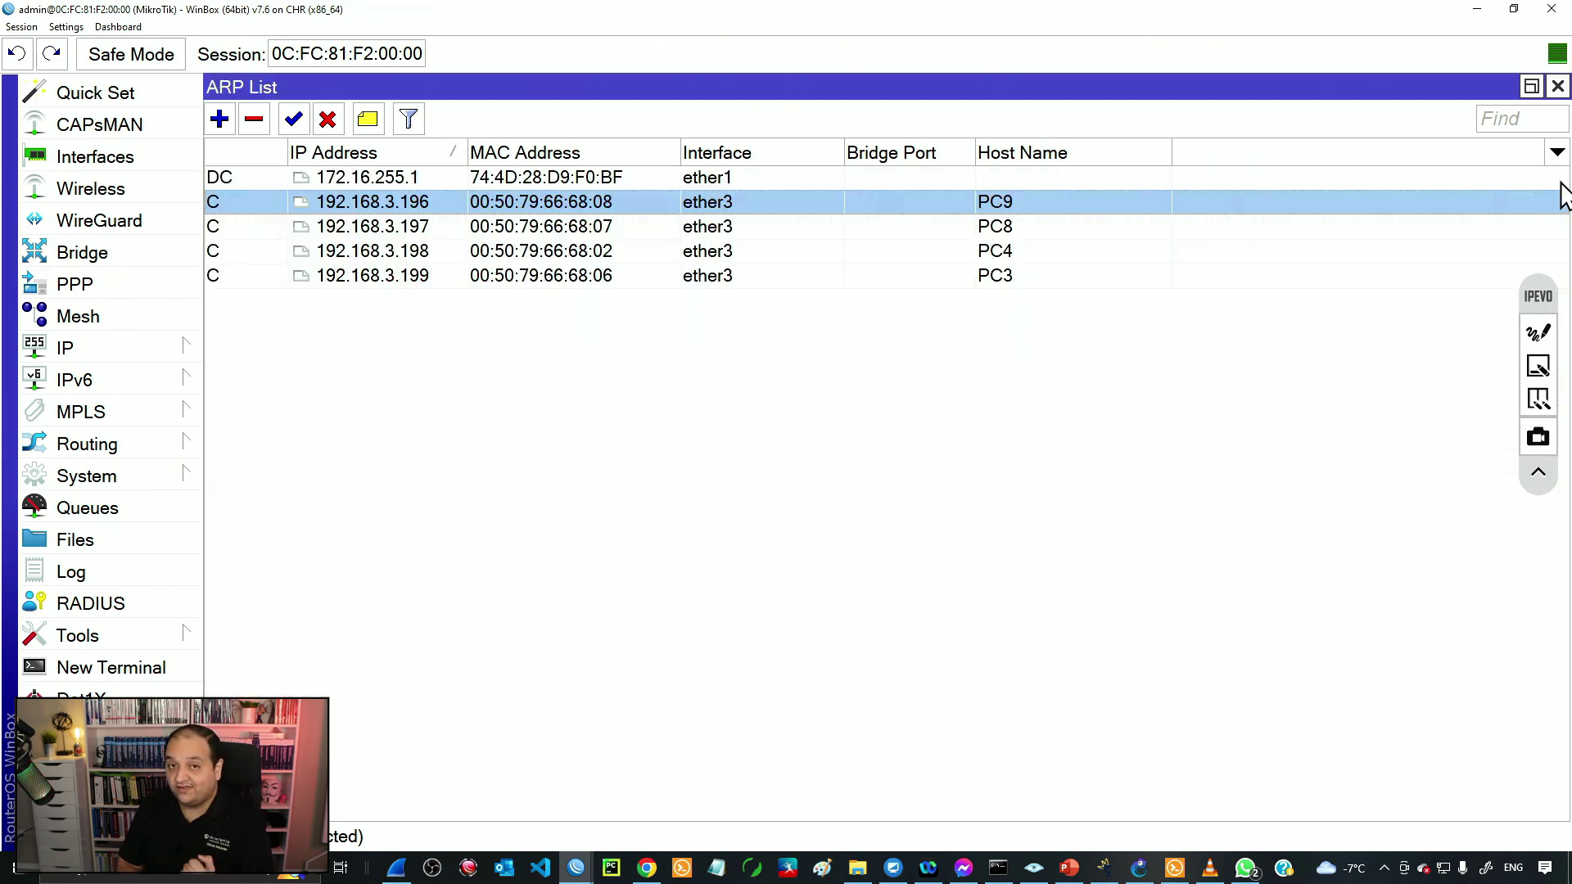
left_click(1476, 10)
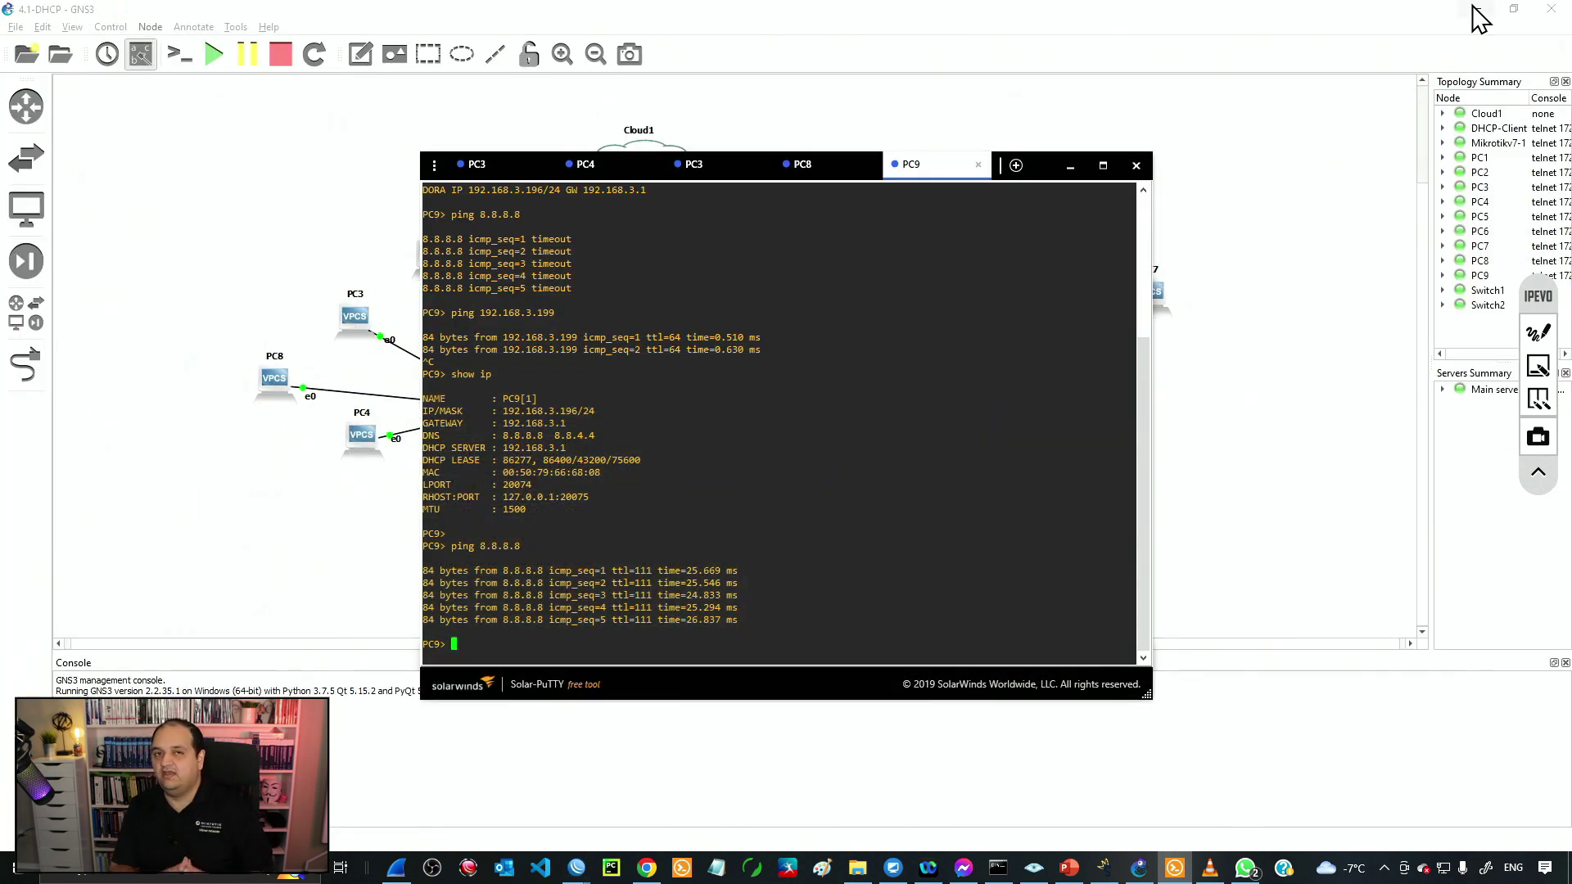